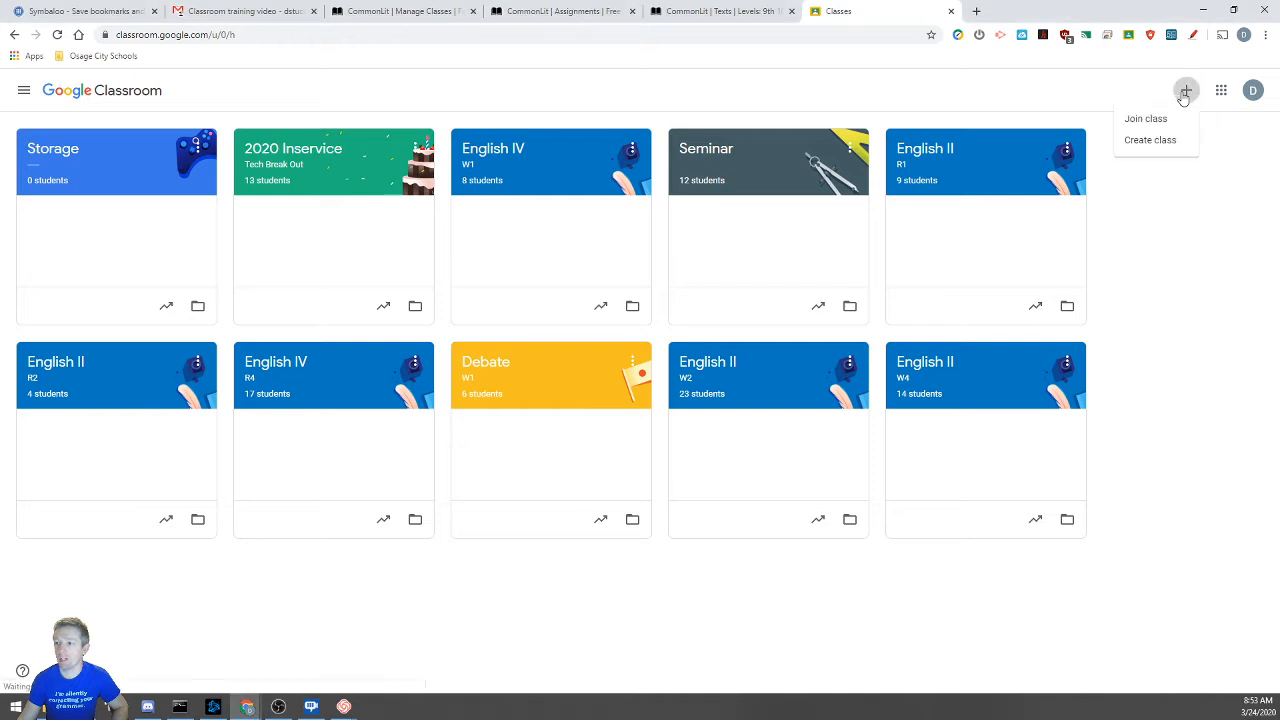
# Open the Create class form, then cancel it without entering anything
pyautogui.click(1153, 146)
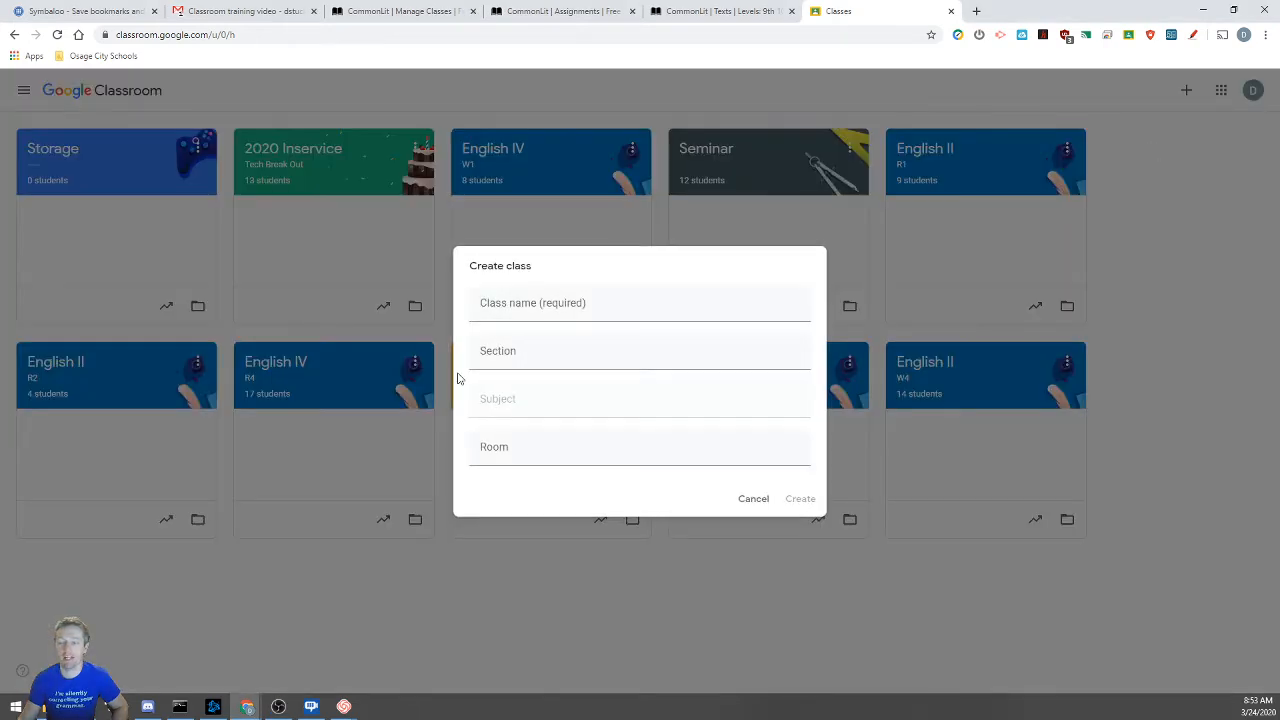
pyautogui.click(566, 313)
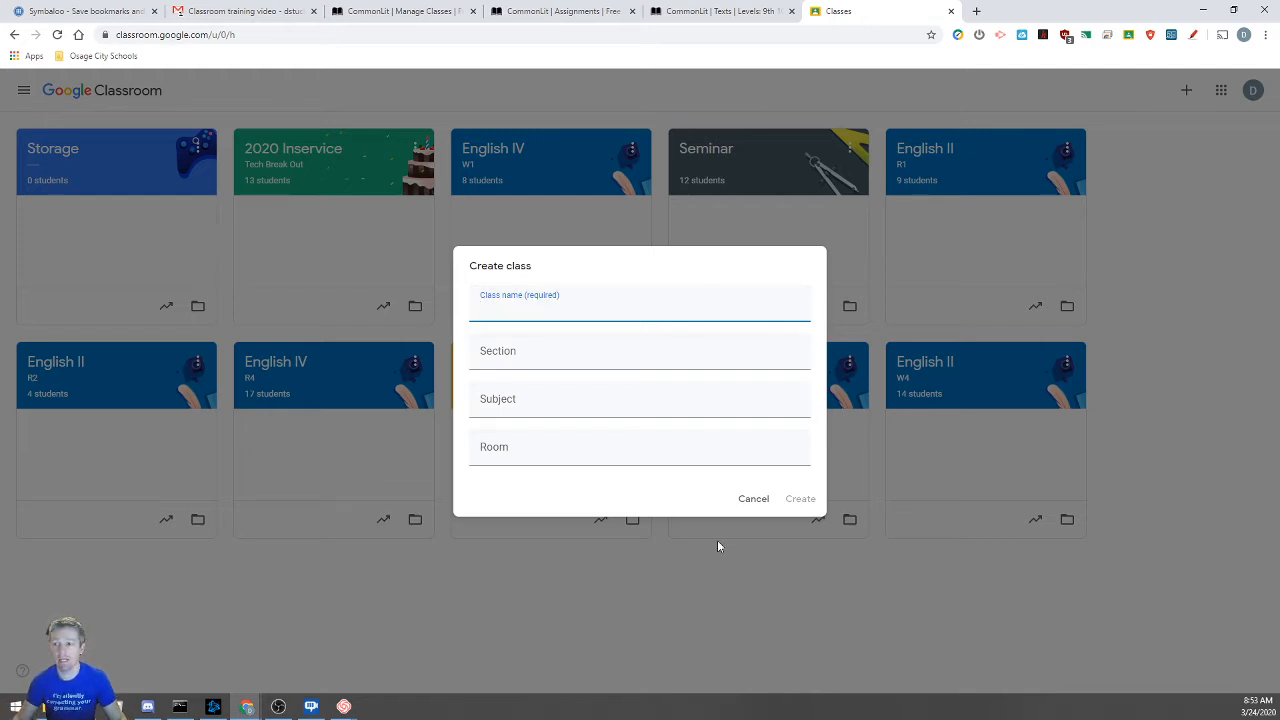
pyautogui.click(751, 498)
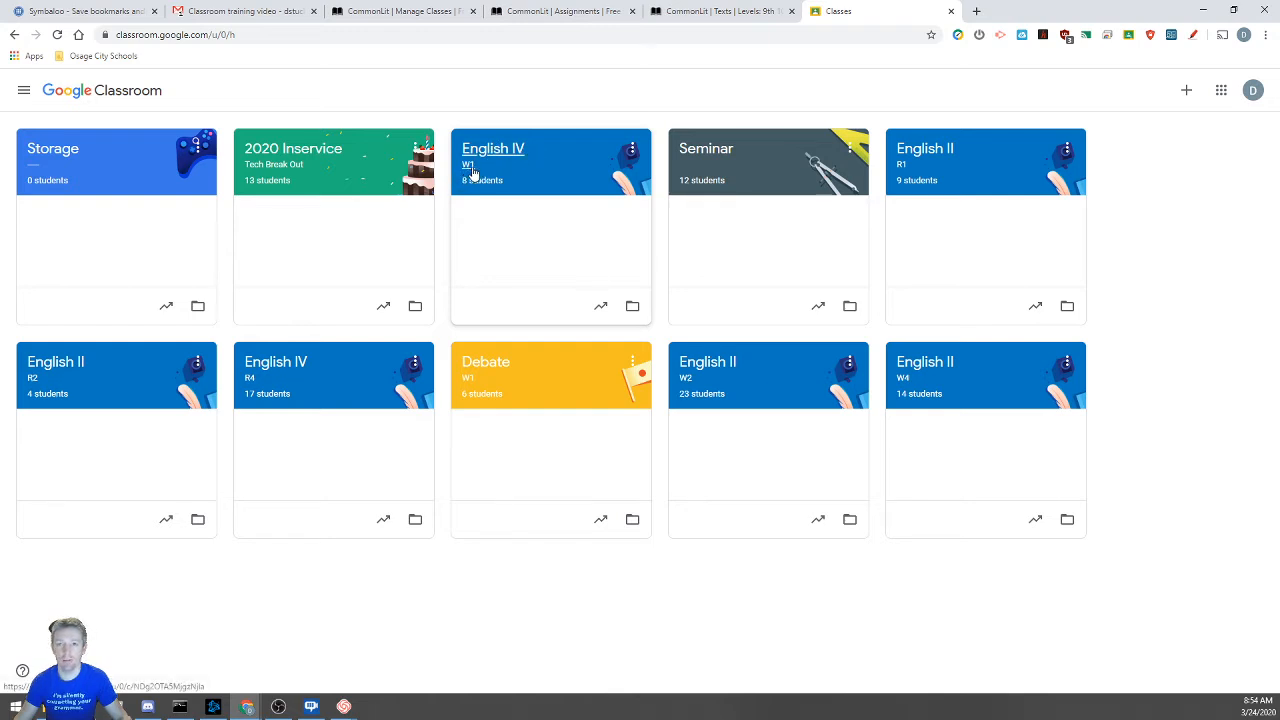
# Create a class with class name 'Class Name' and section 'Block', leaving subject blank
pyautogui.click(1186, 90)
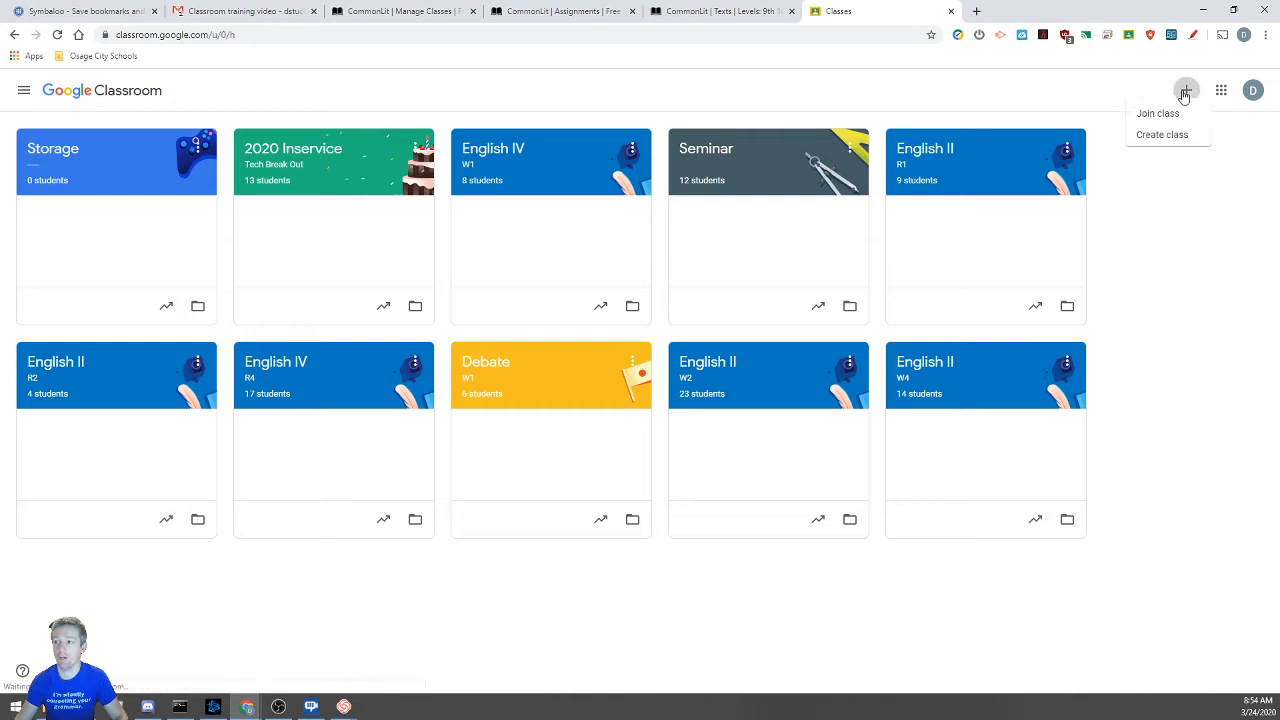
pyautogui.click(1150, 143)
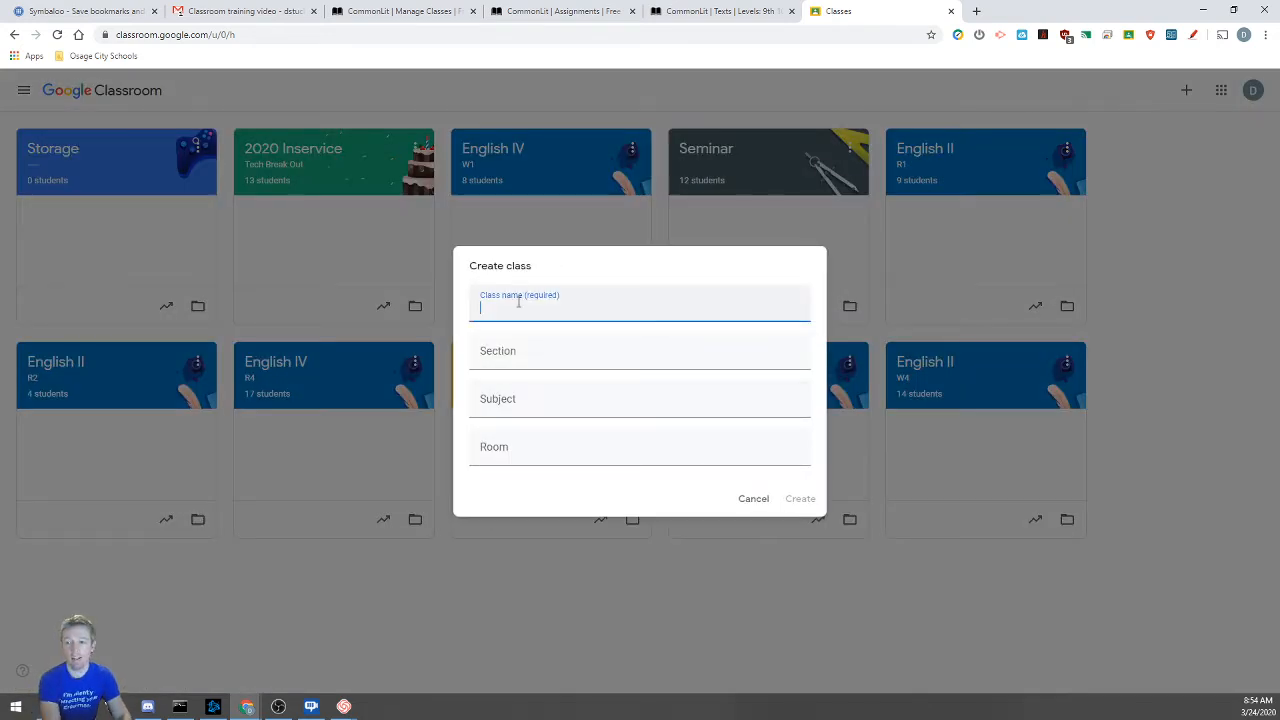
pyautogui.write('Class Name')
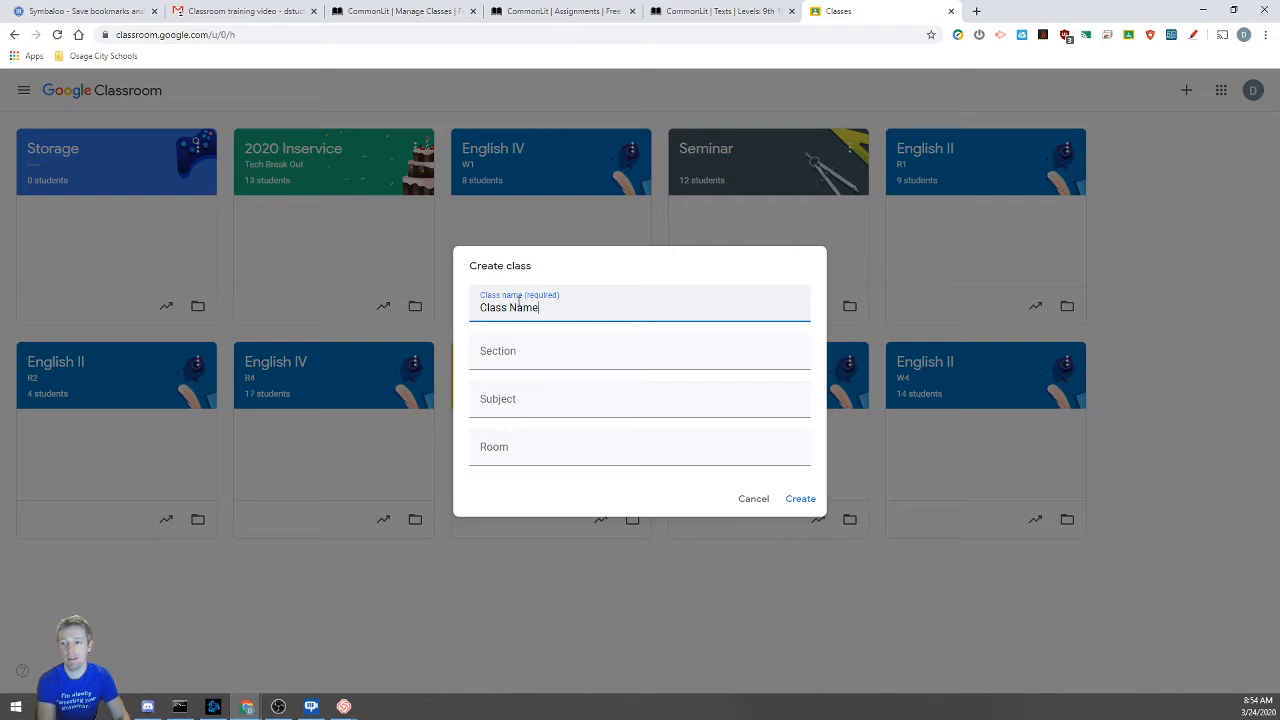
pyautogui.click(550, 353)
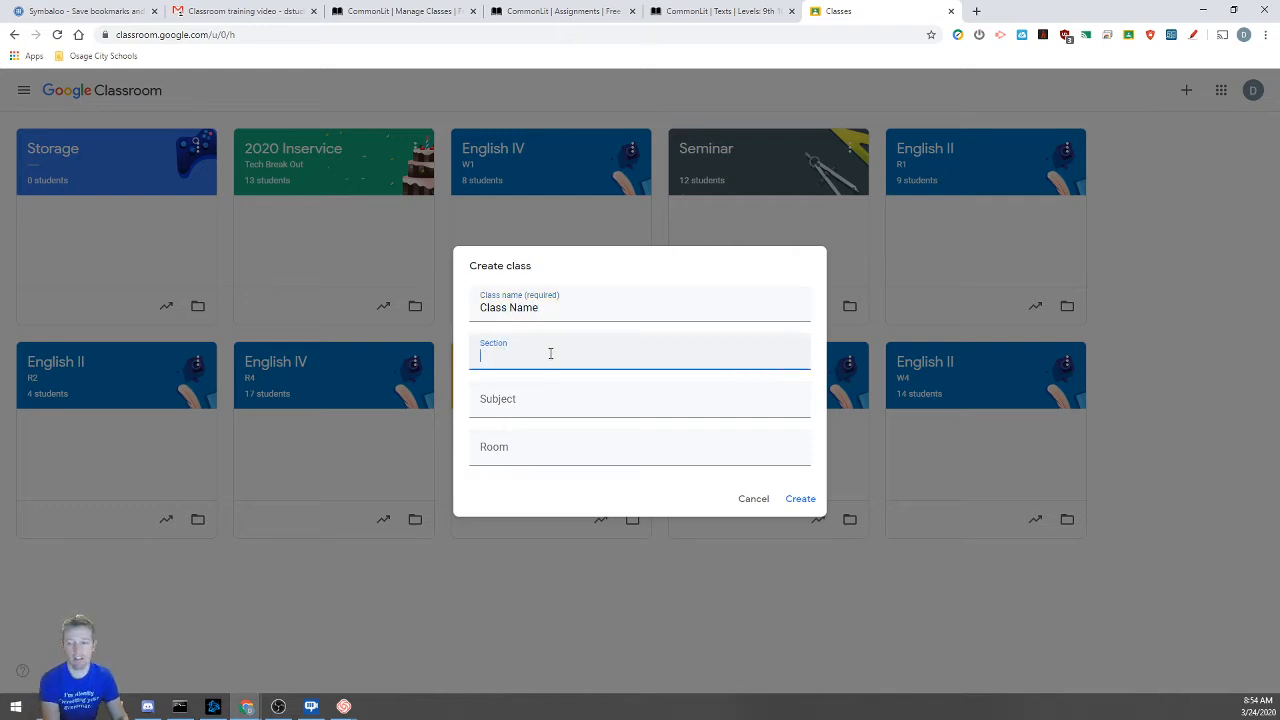
pyautogui.write('Block')
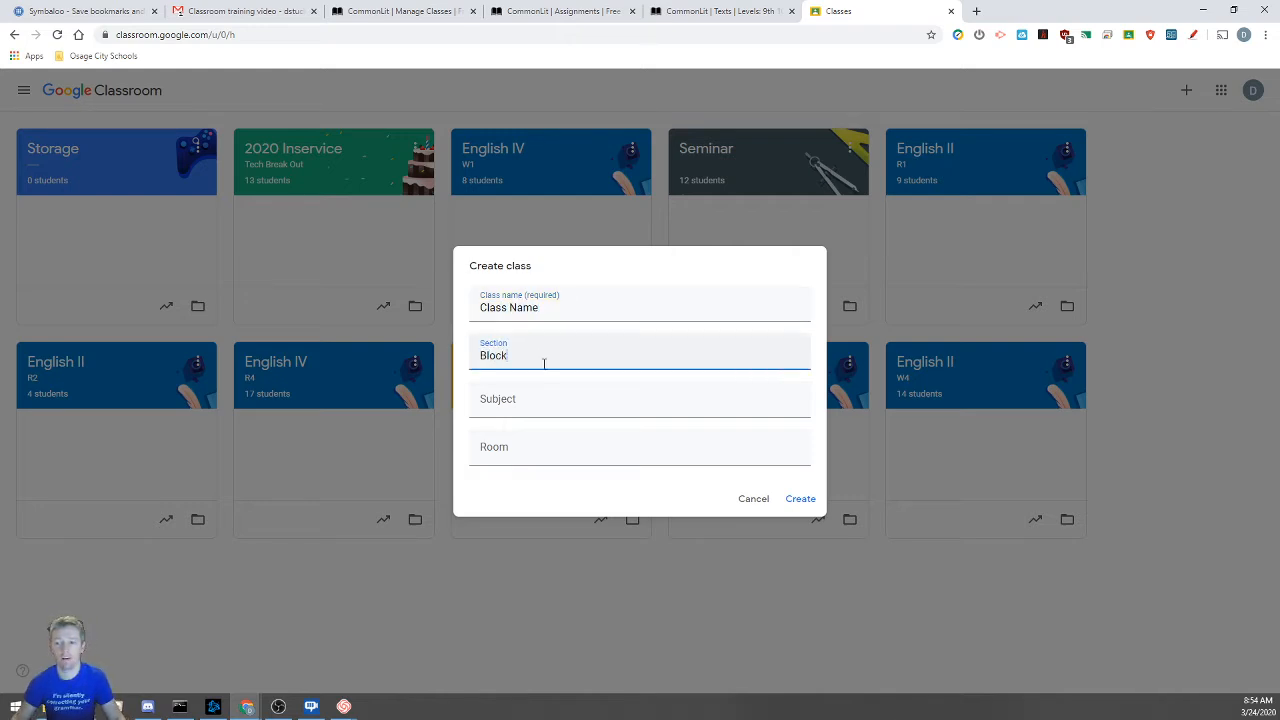
pyautogui.click(533, 406)
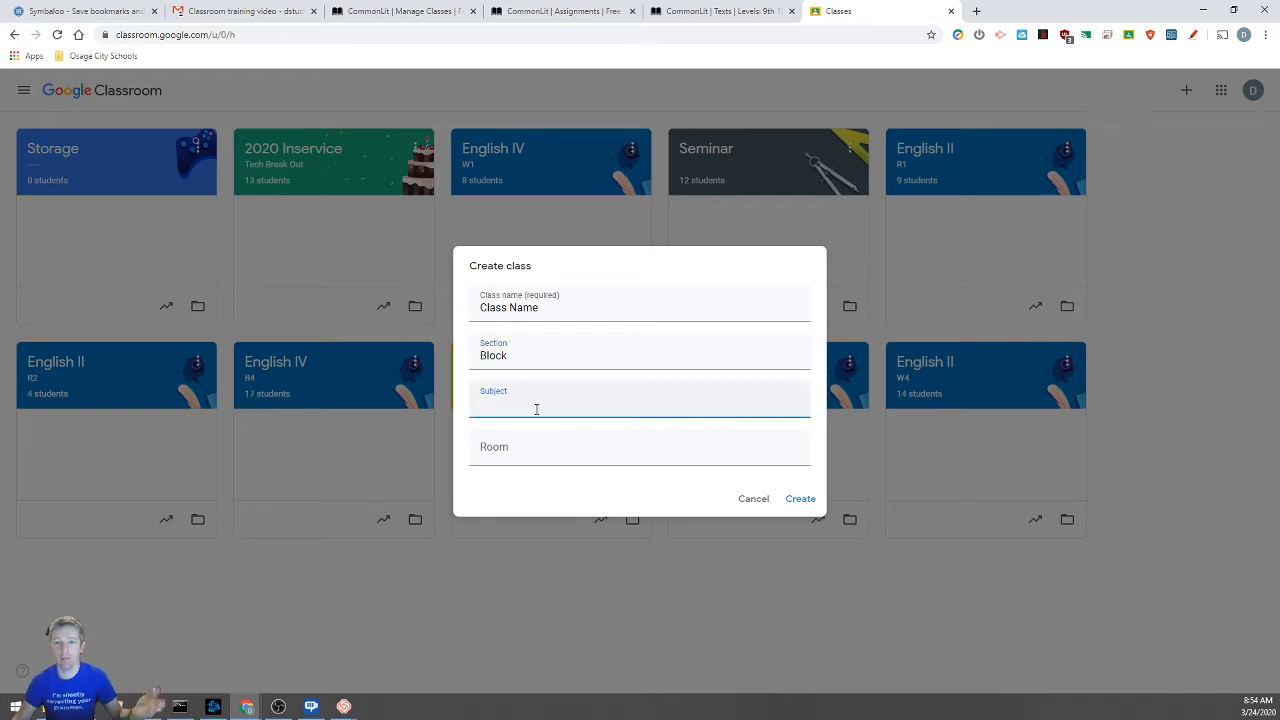
pyautogui.click(799, 505)
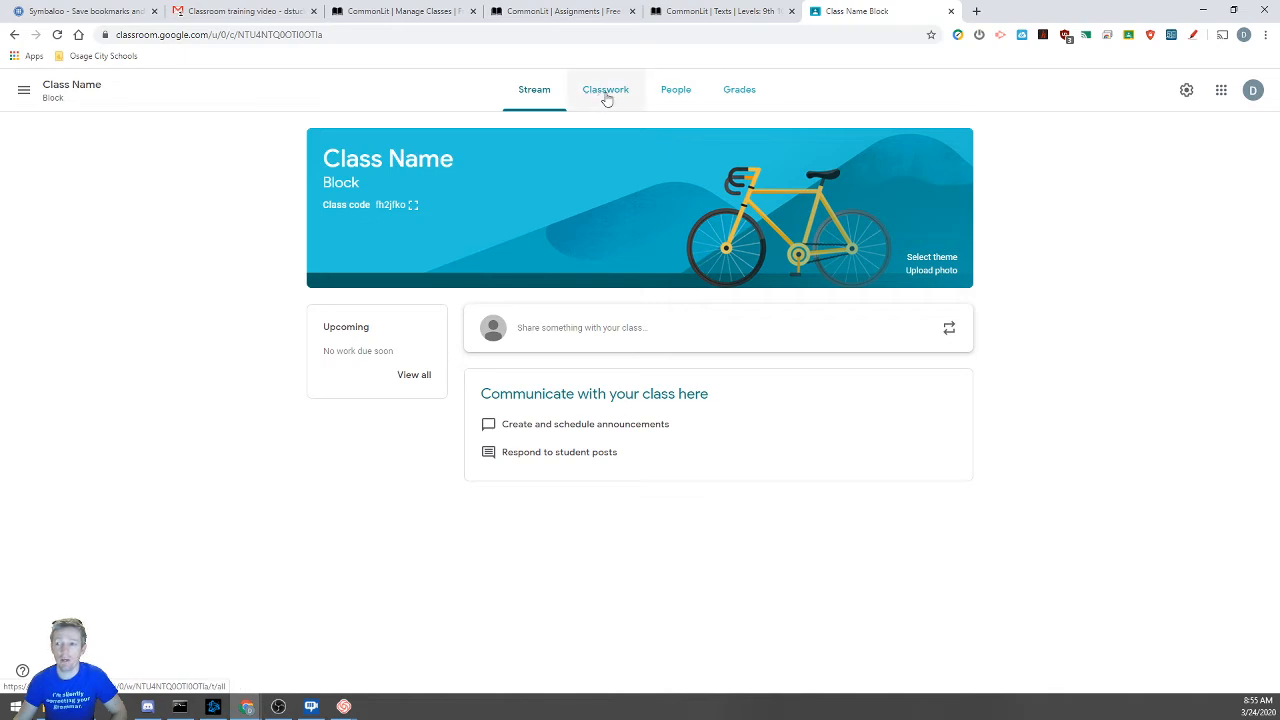
# On the People page, search for the student by name and send them an invitation
pyautogui.click(684, 98)
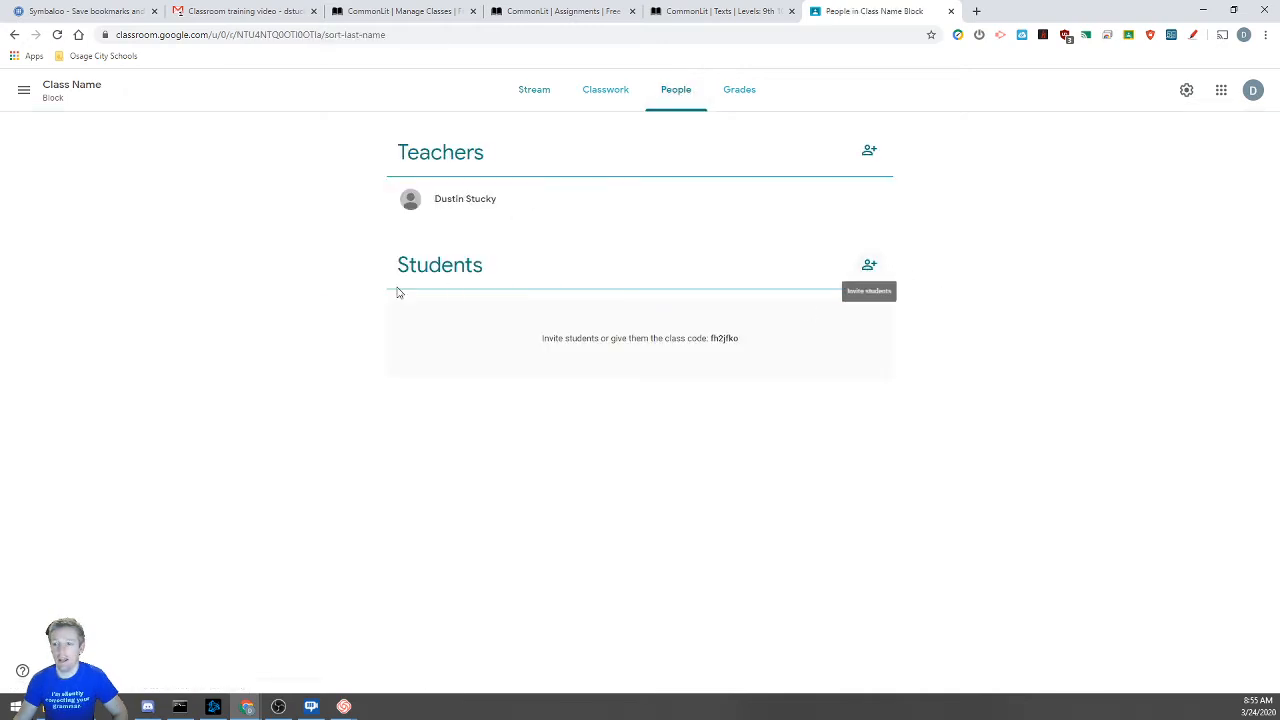
pyautogui.click(870, 267)
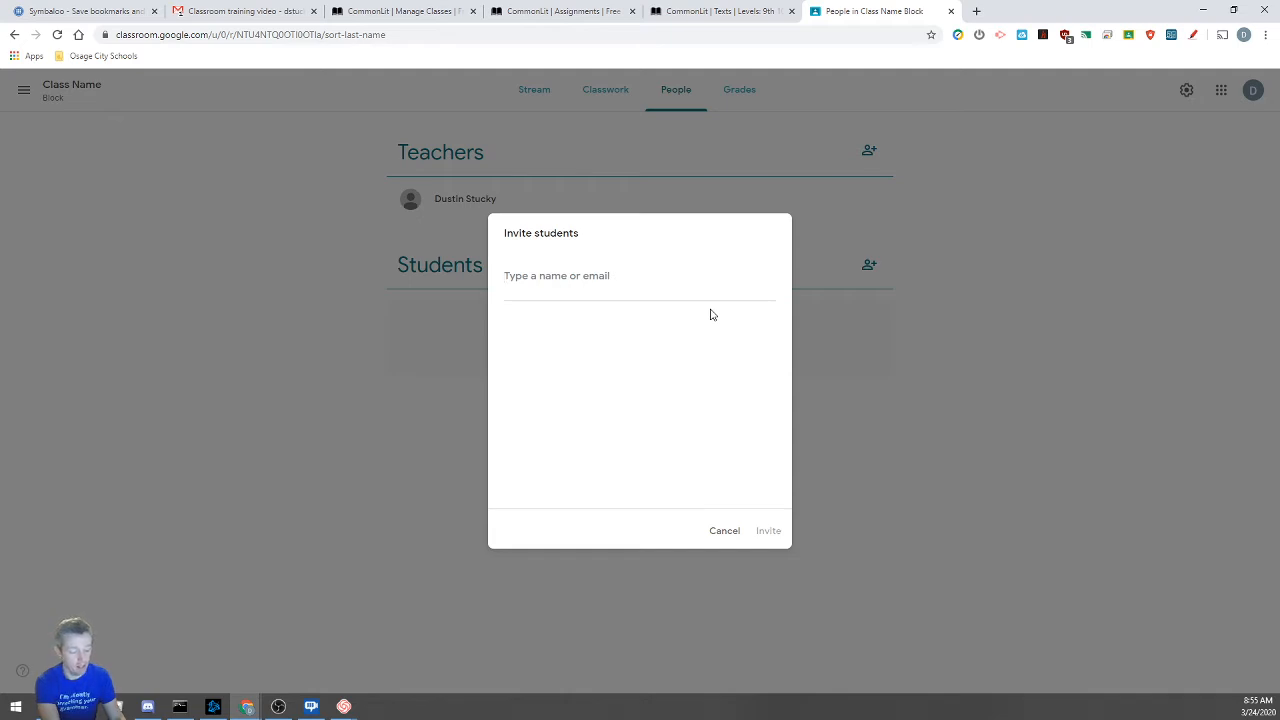
pyautogui.write('collene')
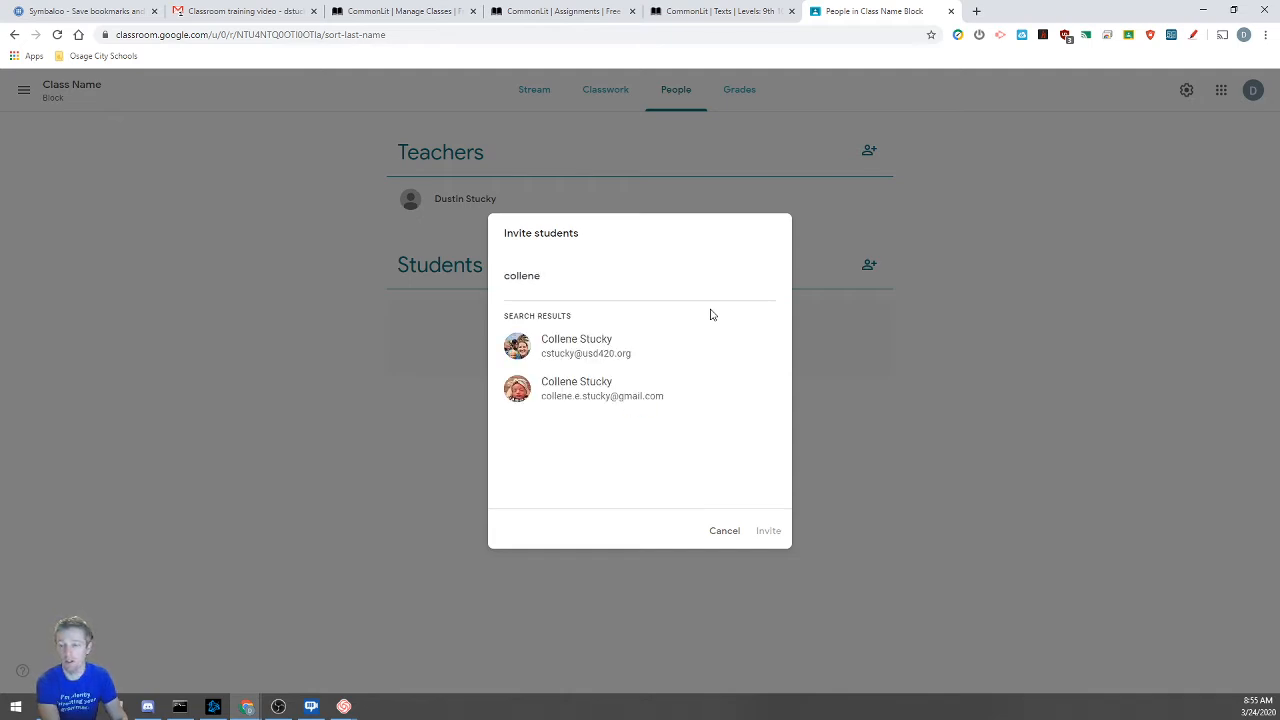
pyautogui.click(608, 349)
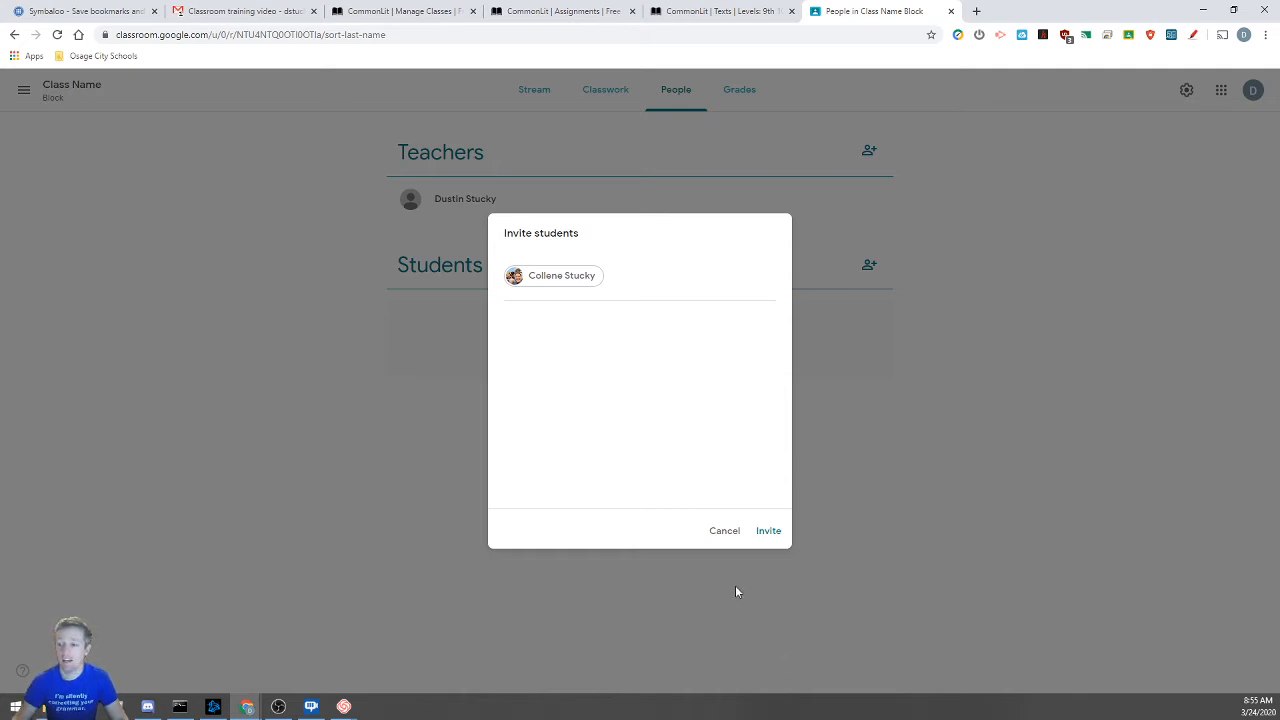
pyautogui.click(770, 532)
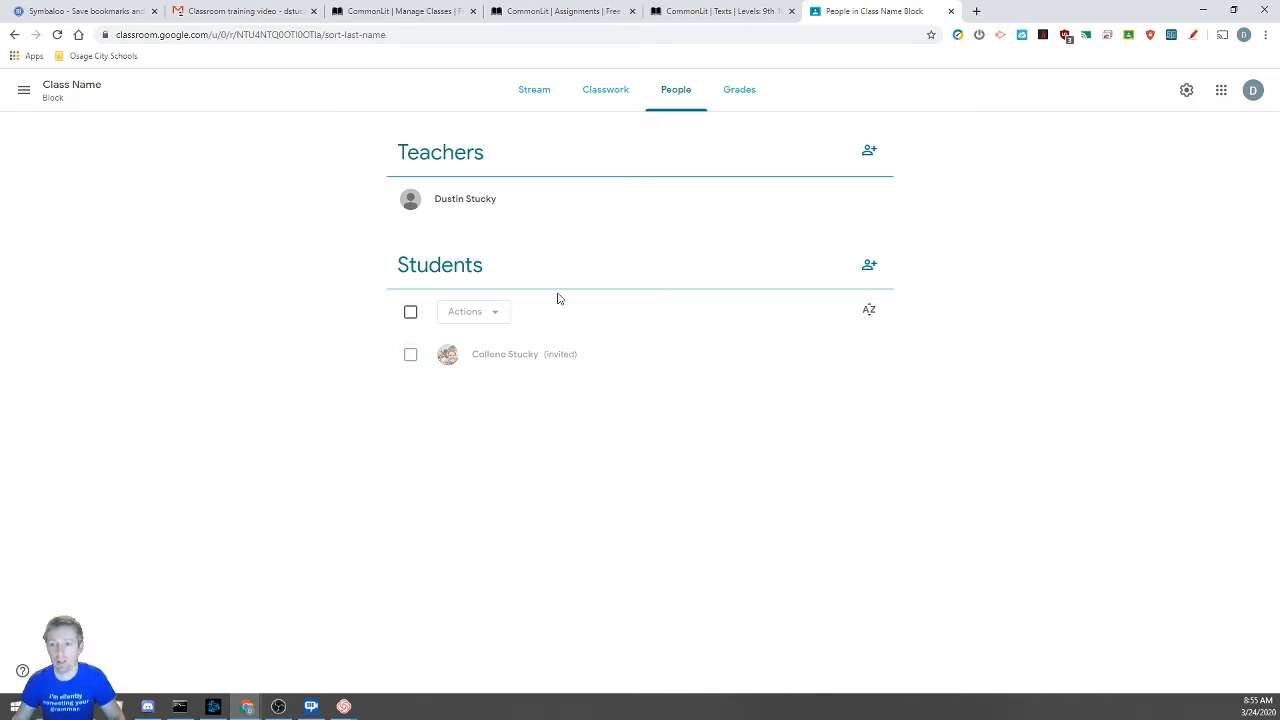
pyautogui.click(533, 94)
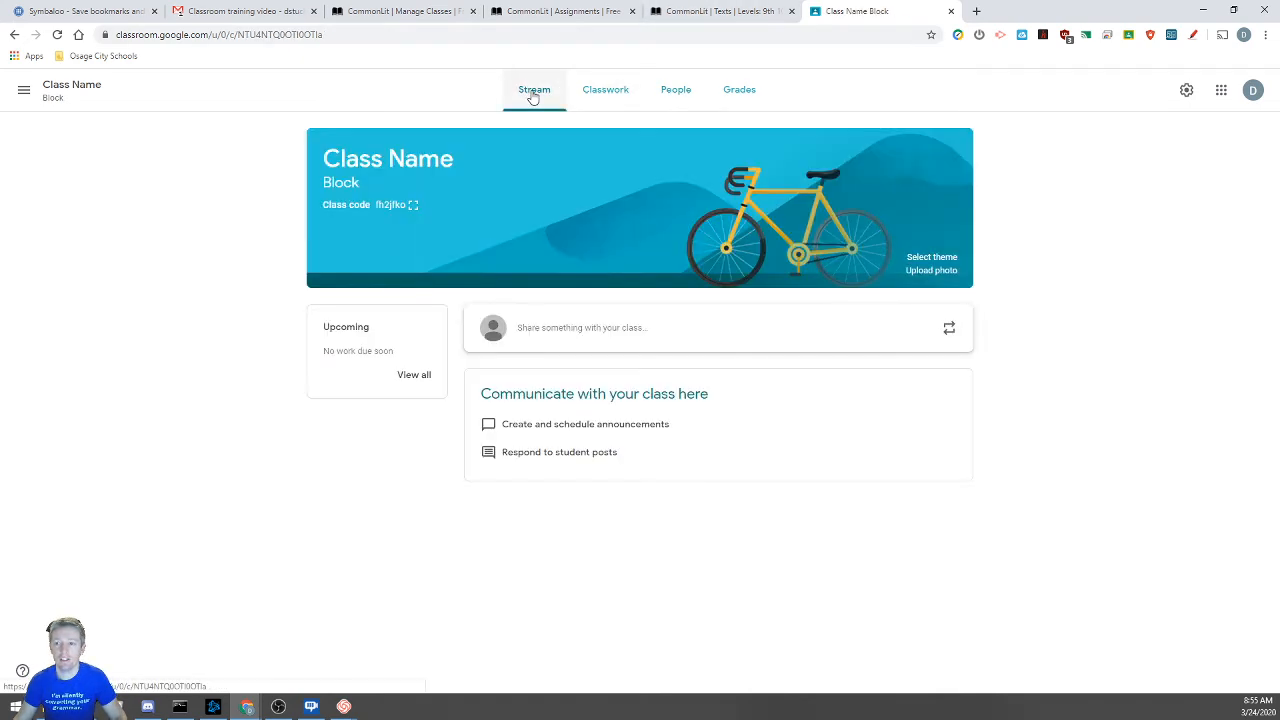
pyautogui.click(412, 204)
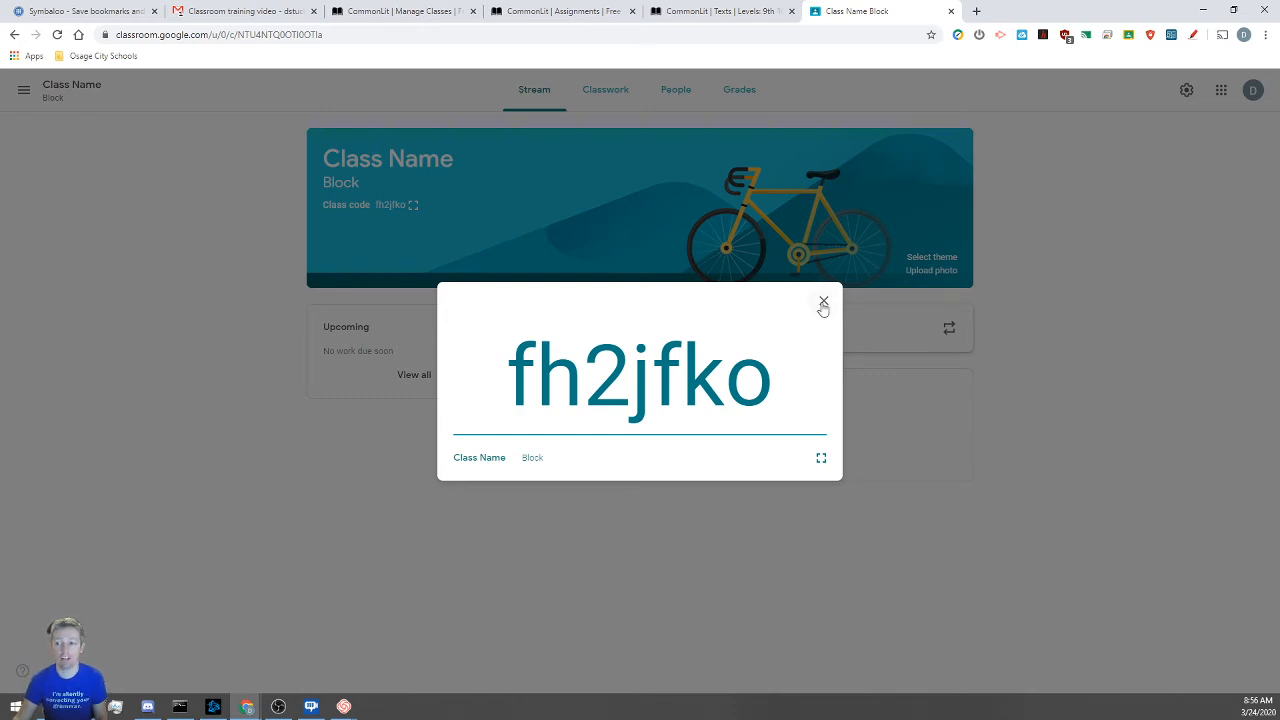
pyautogui.click(823, 303)
pyautogui.click(675, 92)
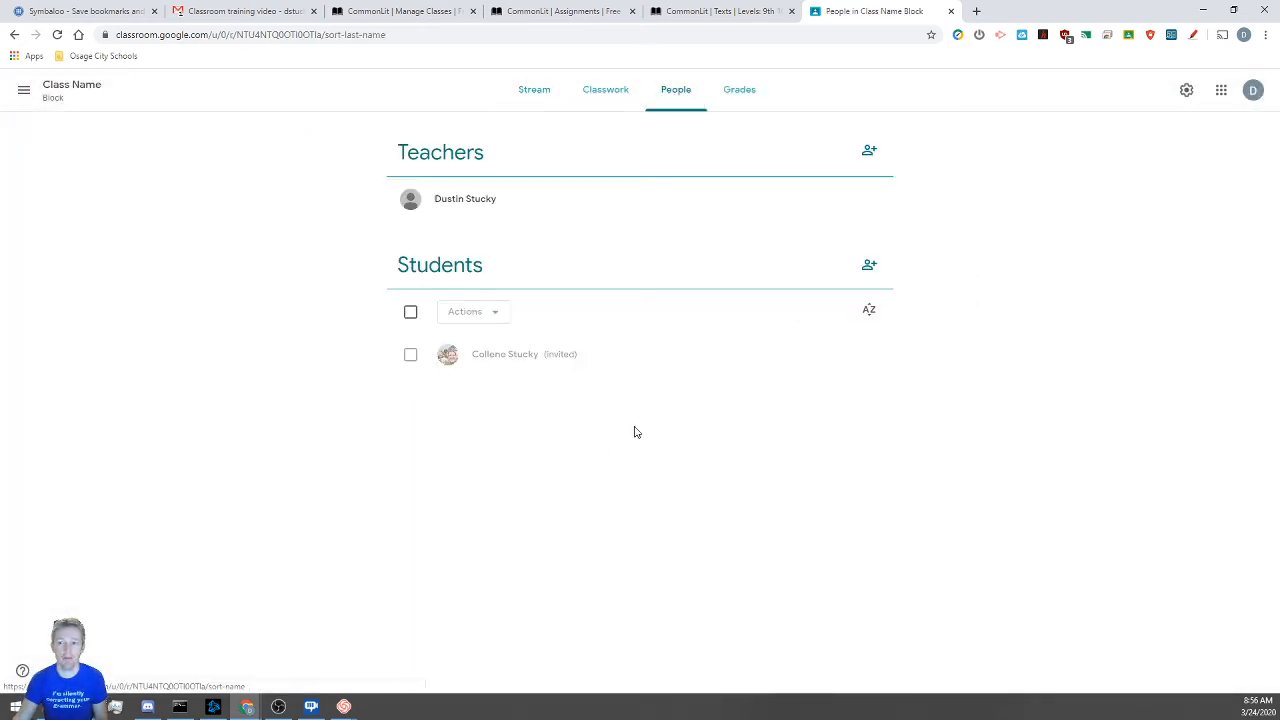
# Review and cancel the student and co-teacher invite forms, then return to the class Stream
pyautogui.click(869, 265)
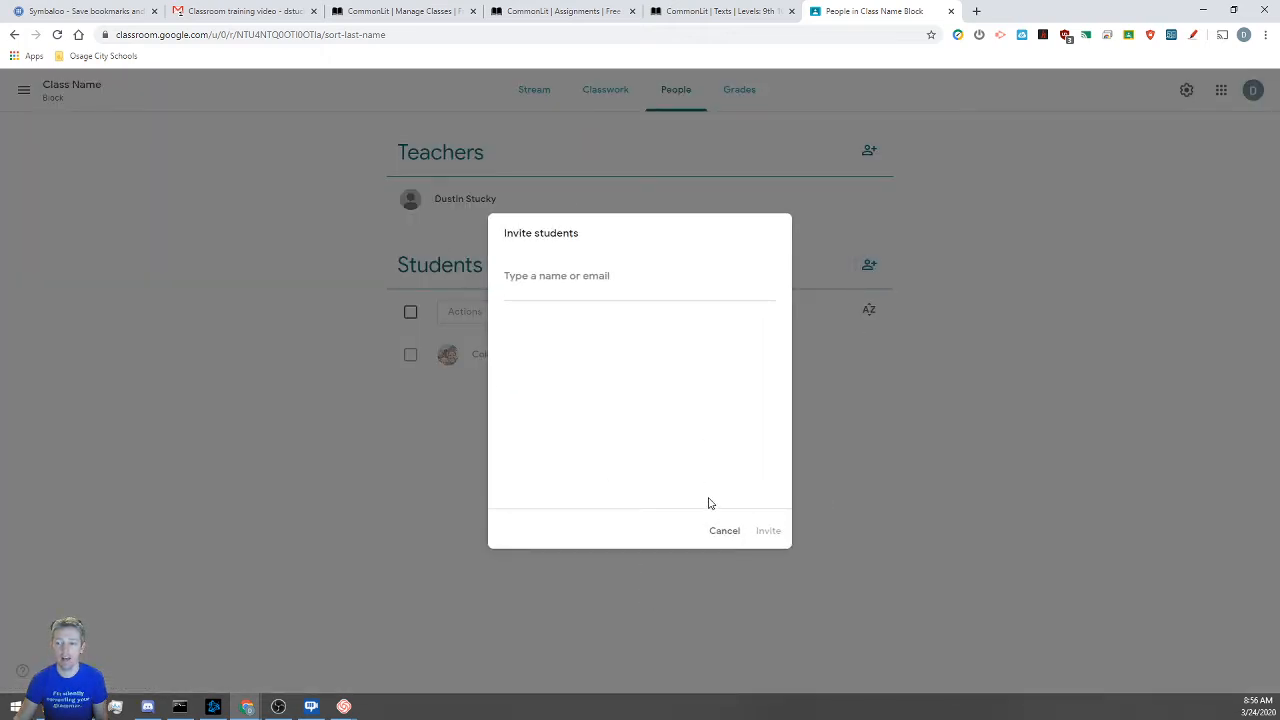
pyautogui.click(724, 531)
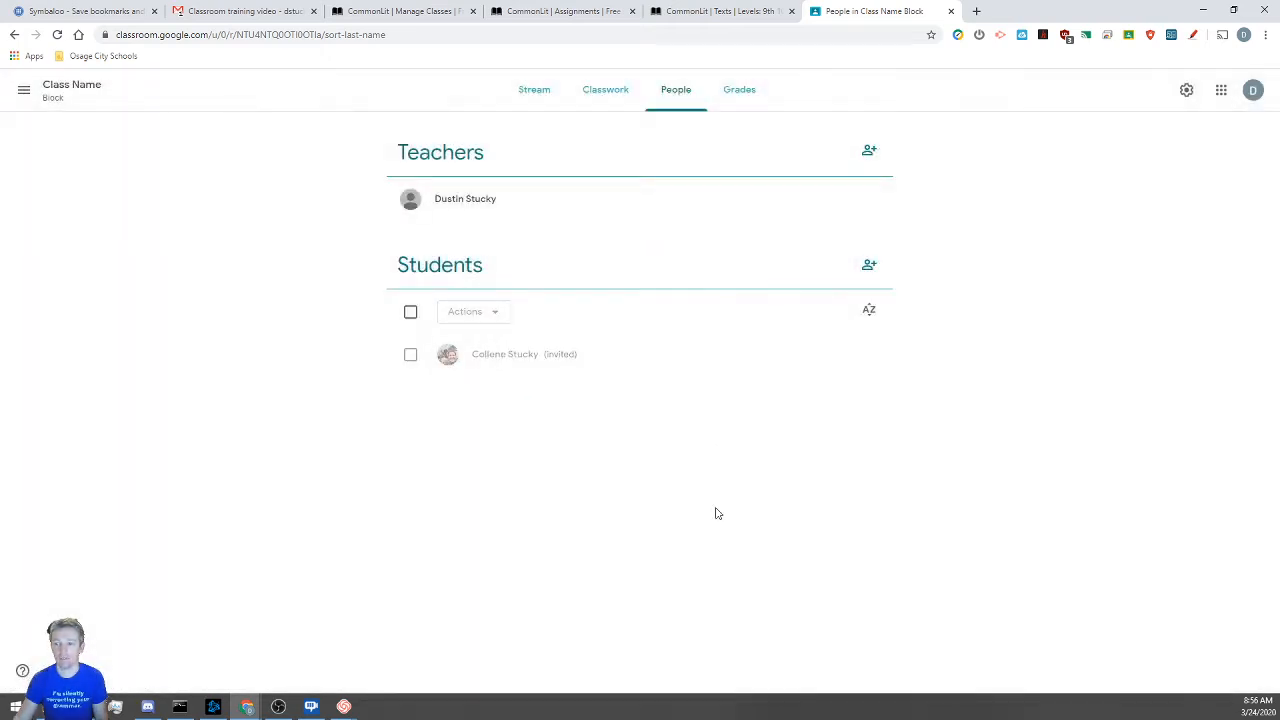
pyautogui.click(870, 155)
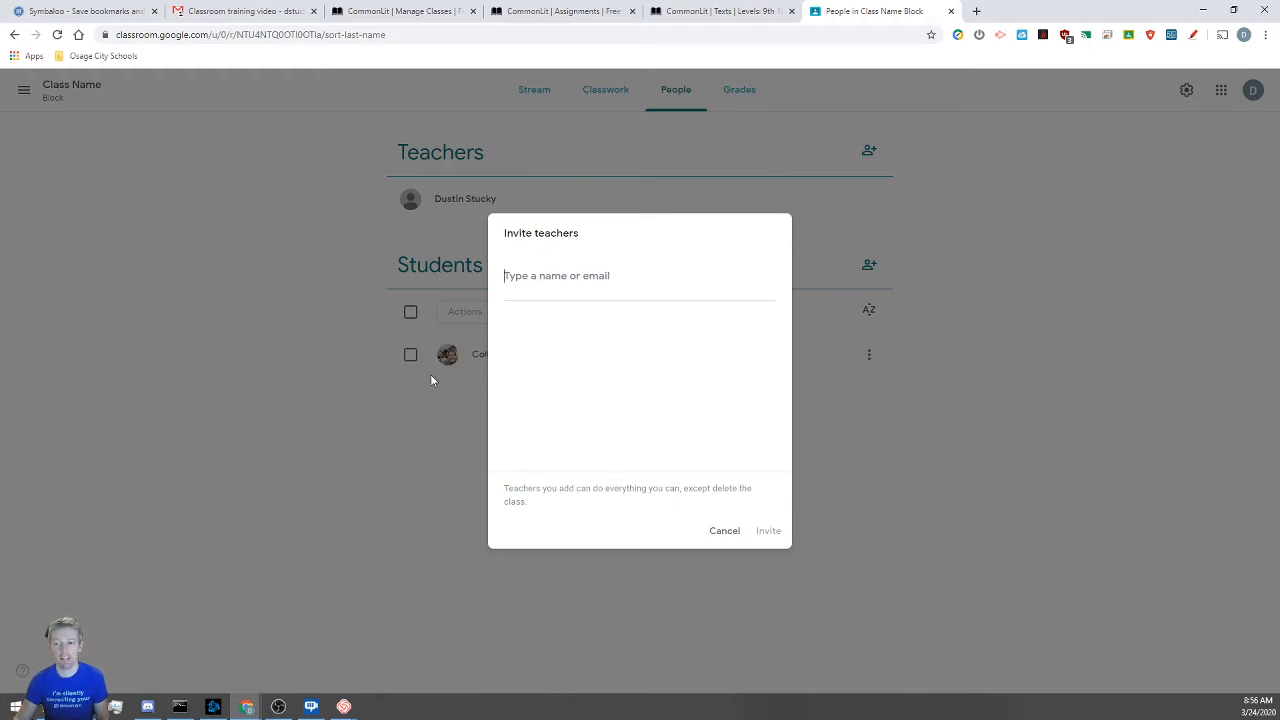
pyautogui.click(725, 535)
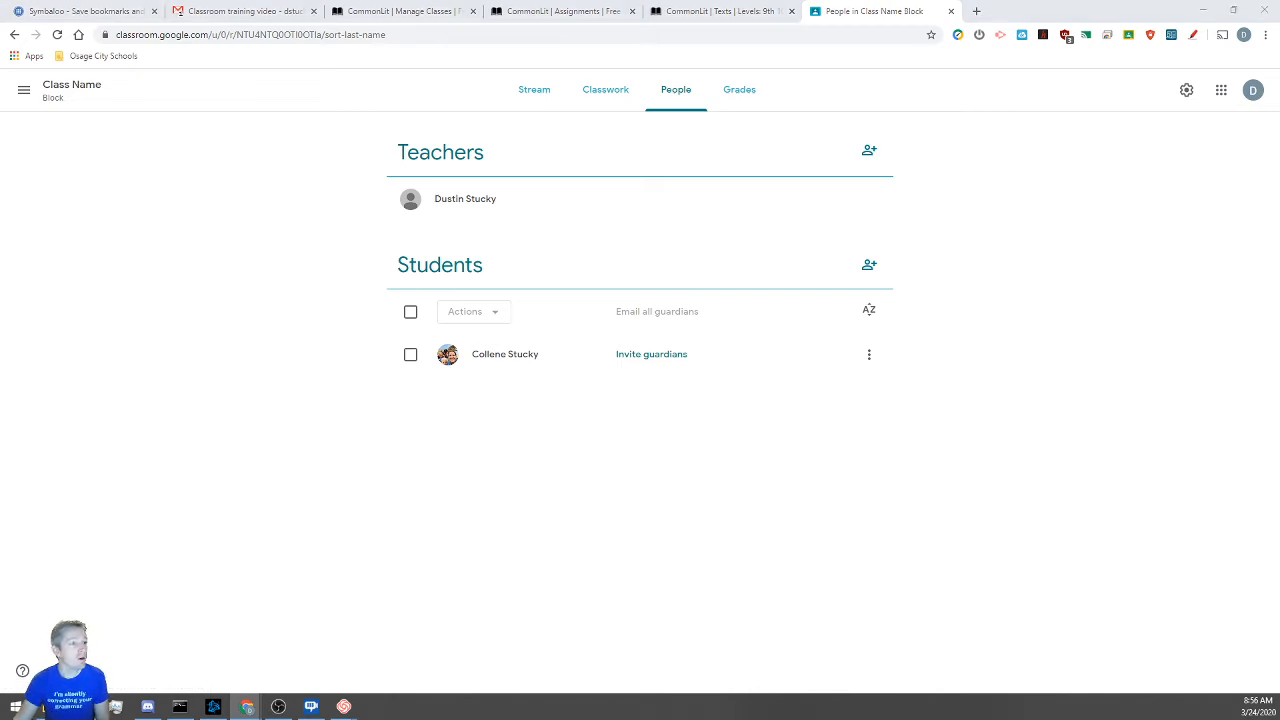
pyautogui.click(536, 92)
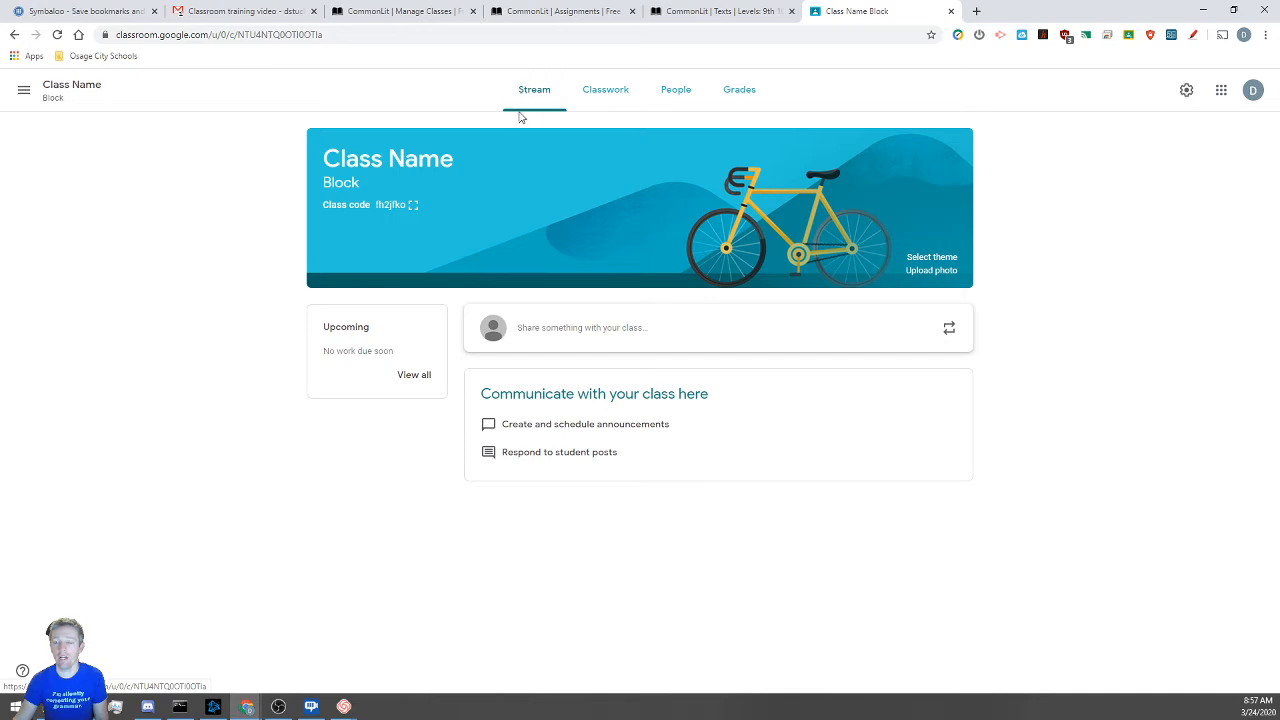
# Go to zoom.com in a new tab and sign in with the teacher's Google account
pyautogui.click(976, 11)
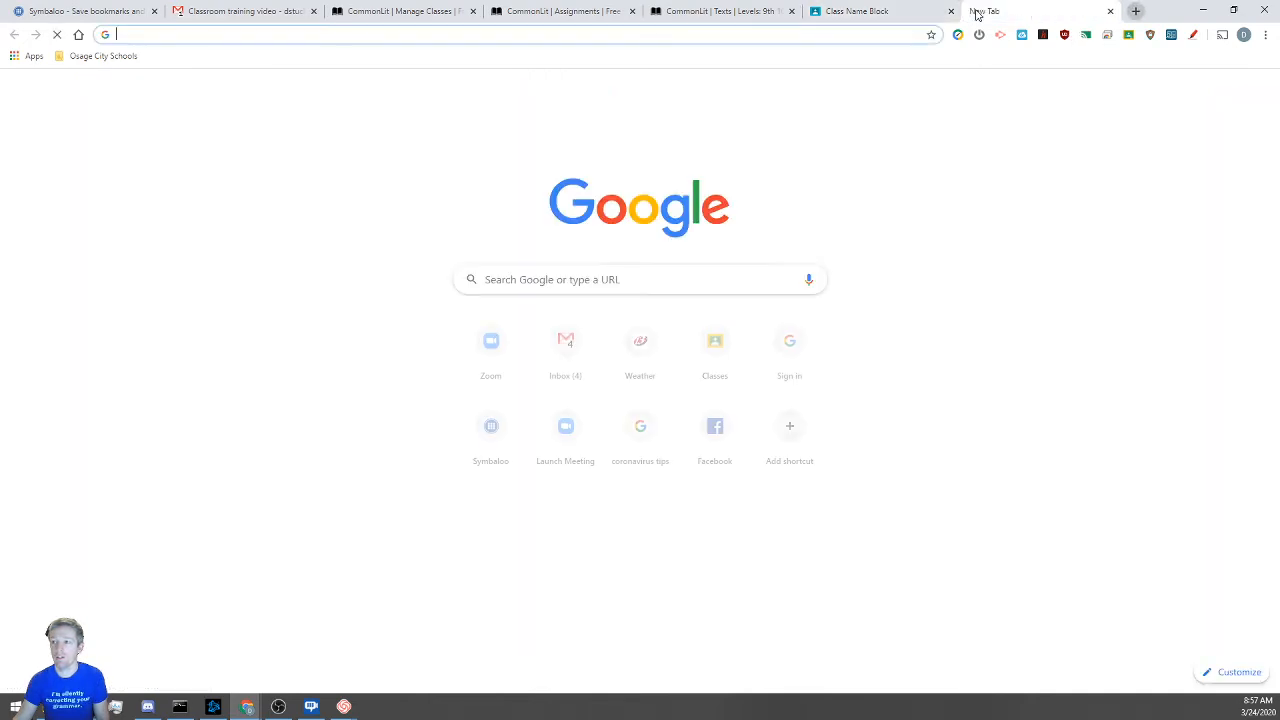
pyautogui.write('zoom.com')
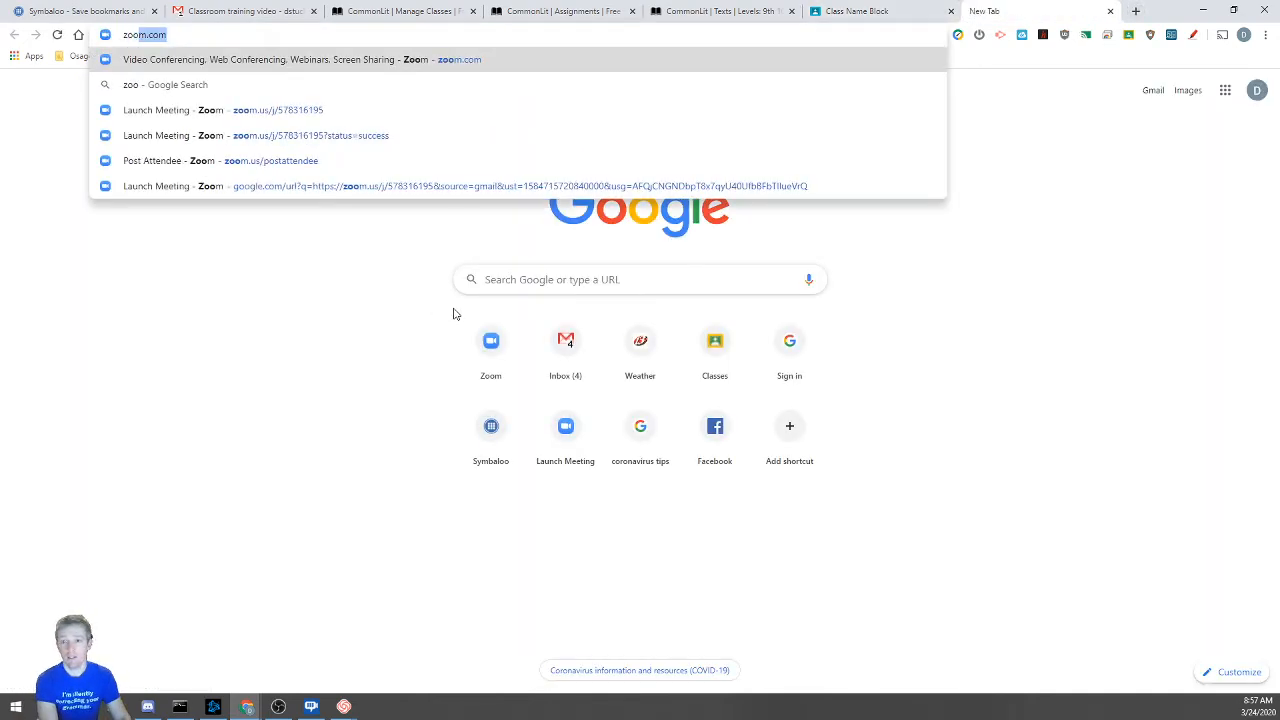
pyautogui.press('Return')
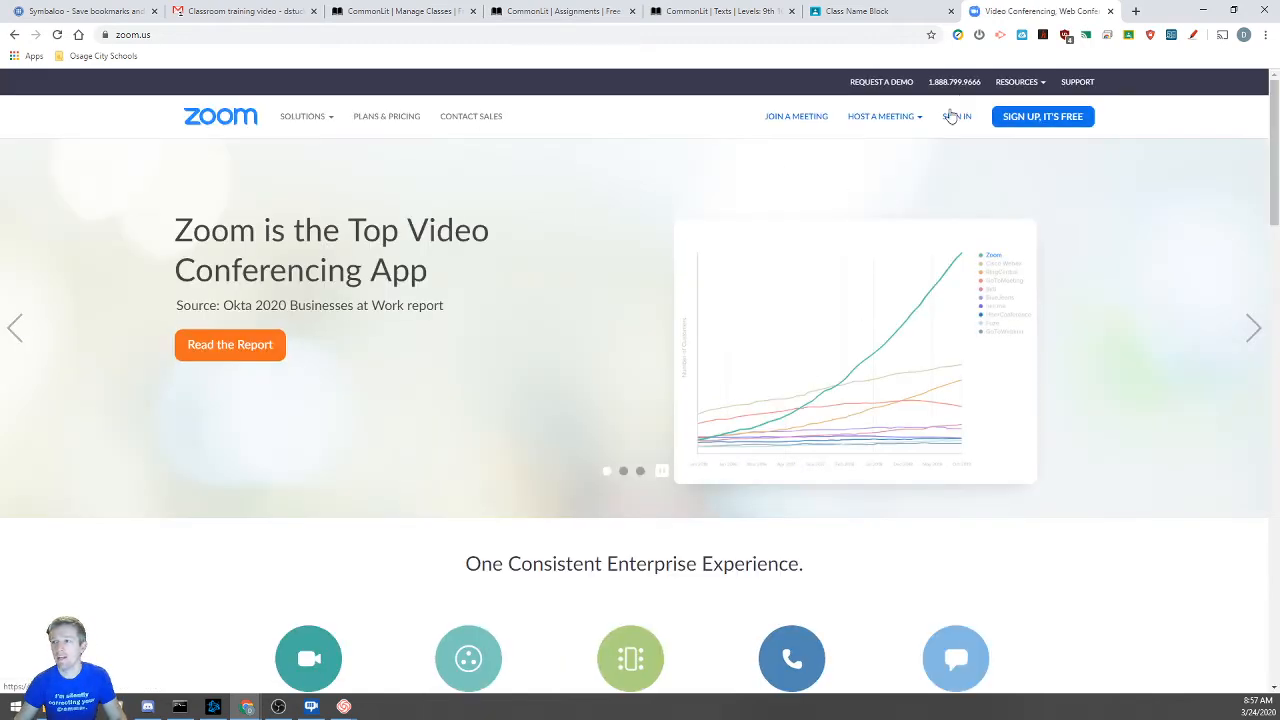
pyautogui.click(954, 118)
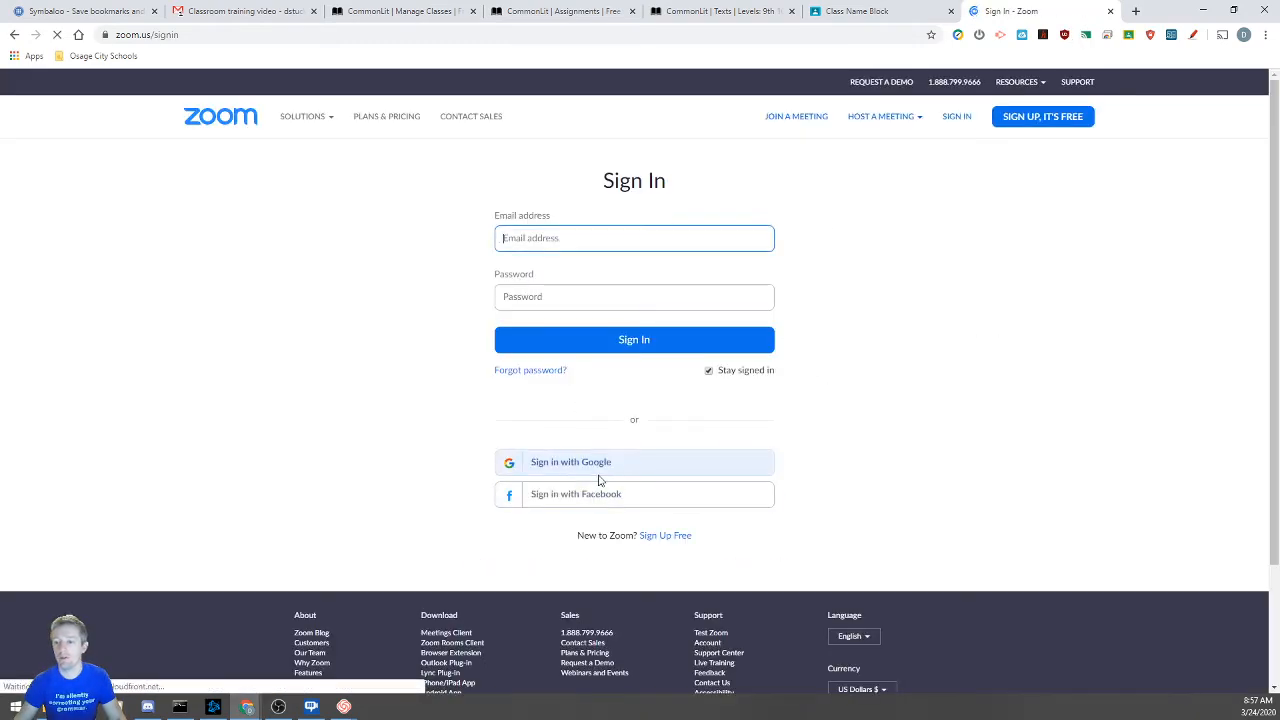
pyautogui.click(703, 455)
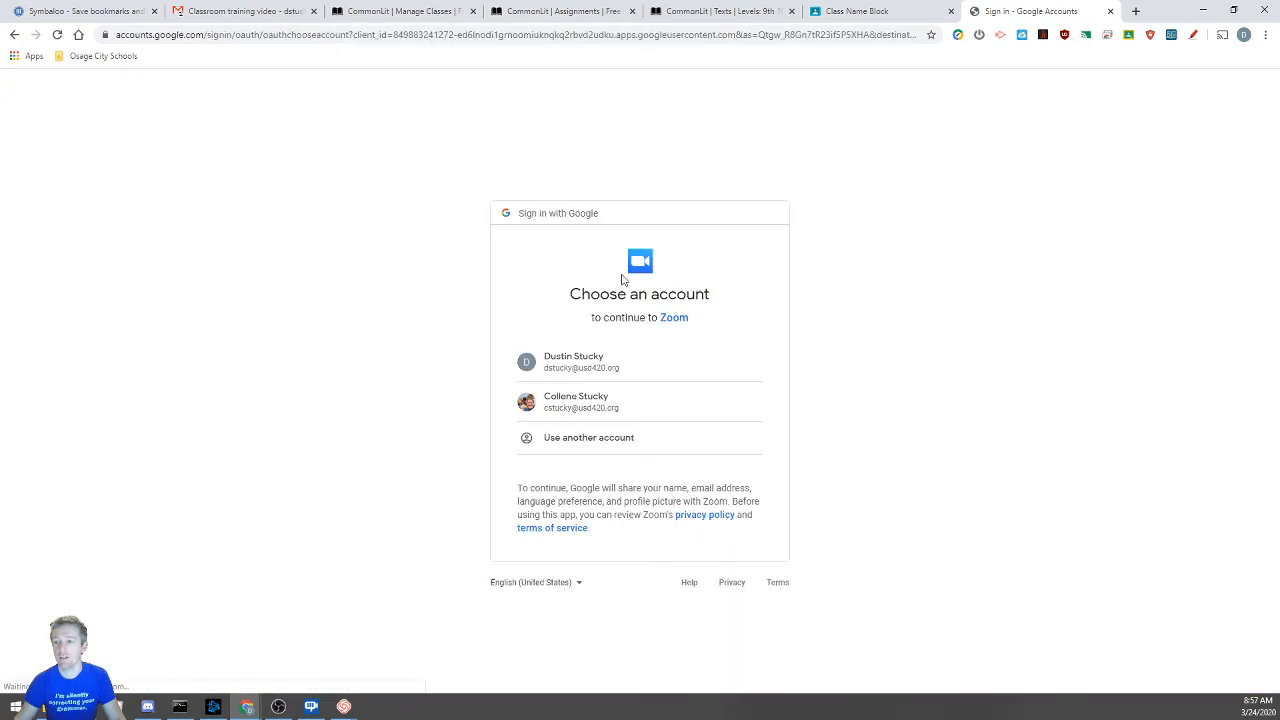
pyautogui.click(603, 362)
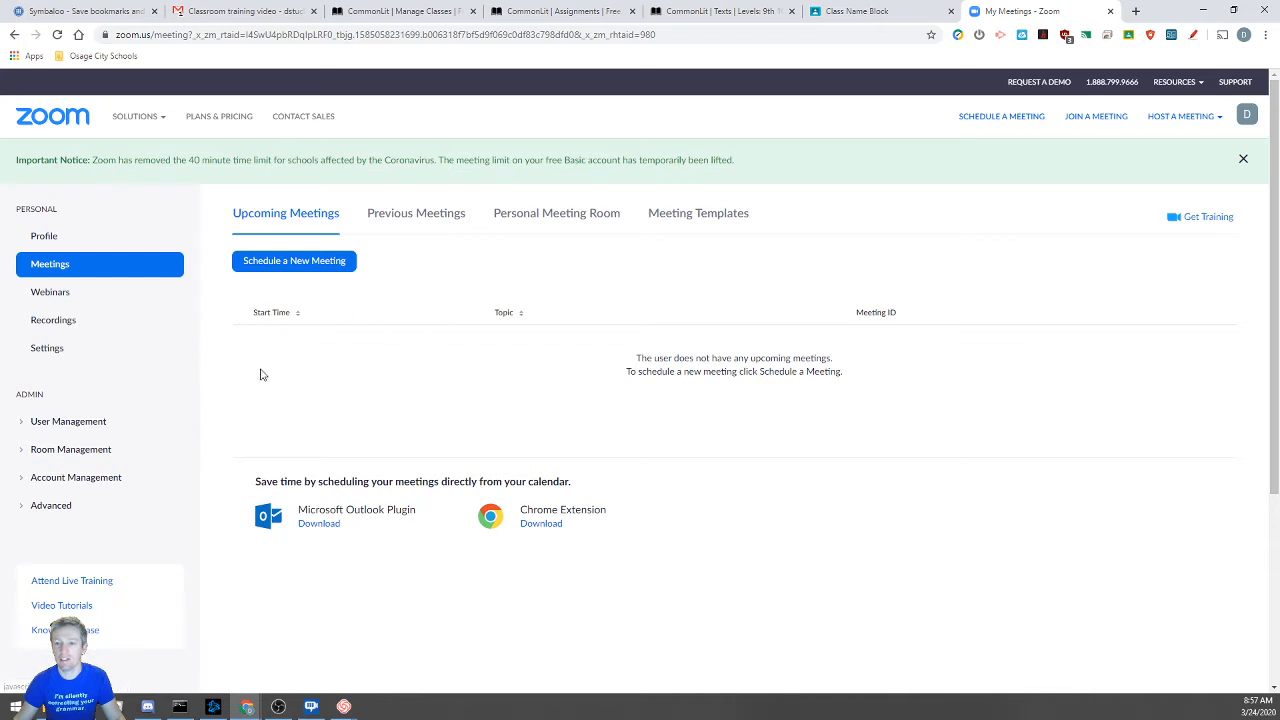
# Open the previous class meeting's details and copy its join URL
pyautogui.click(438, 221)
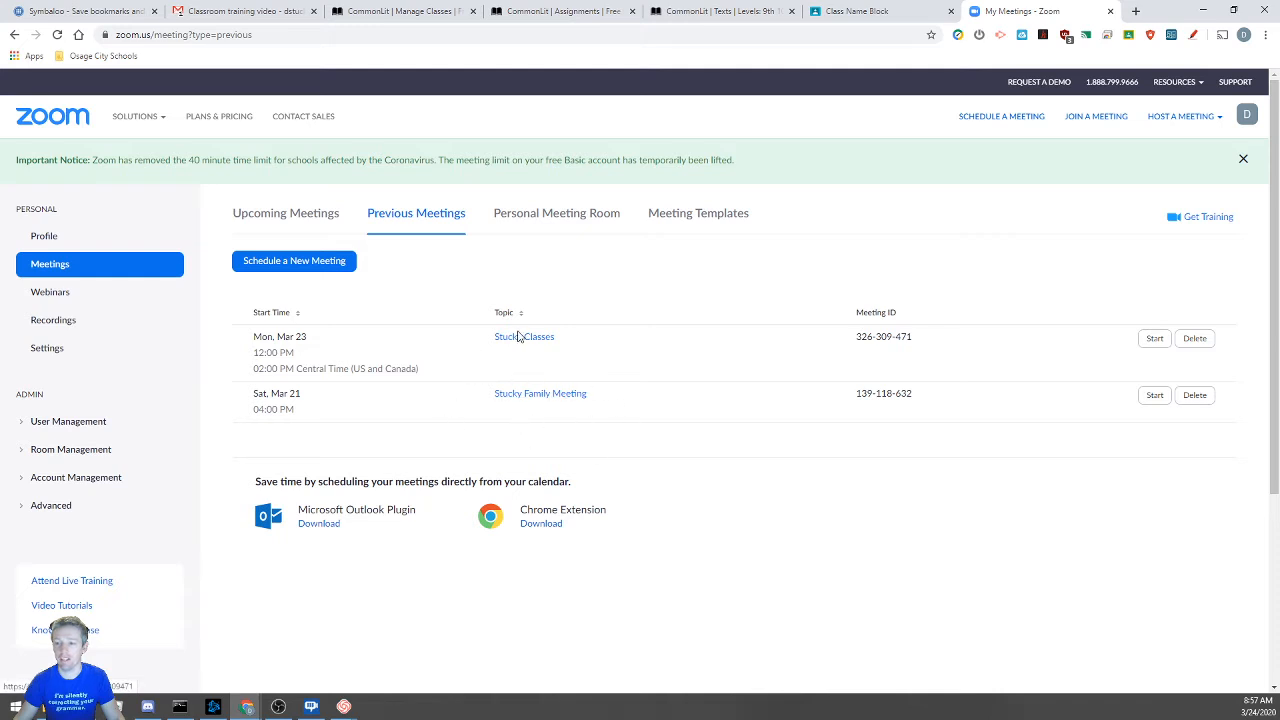
pyautogui.click(519, 337)
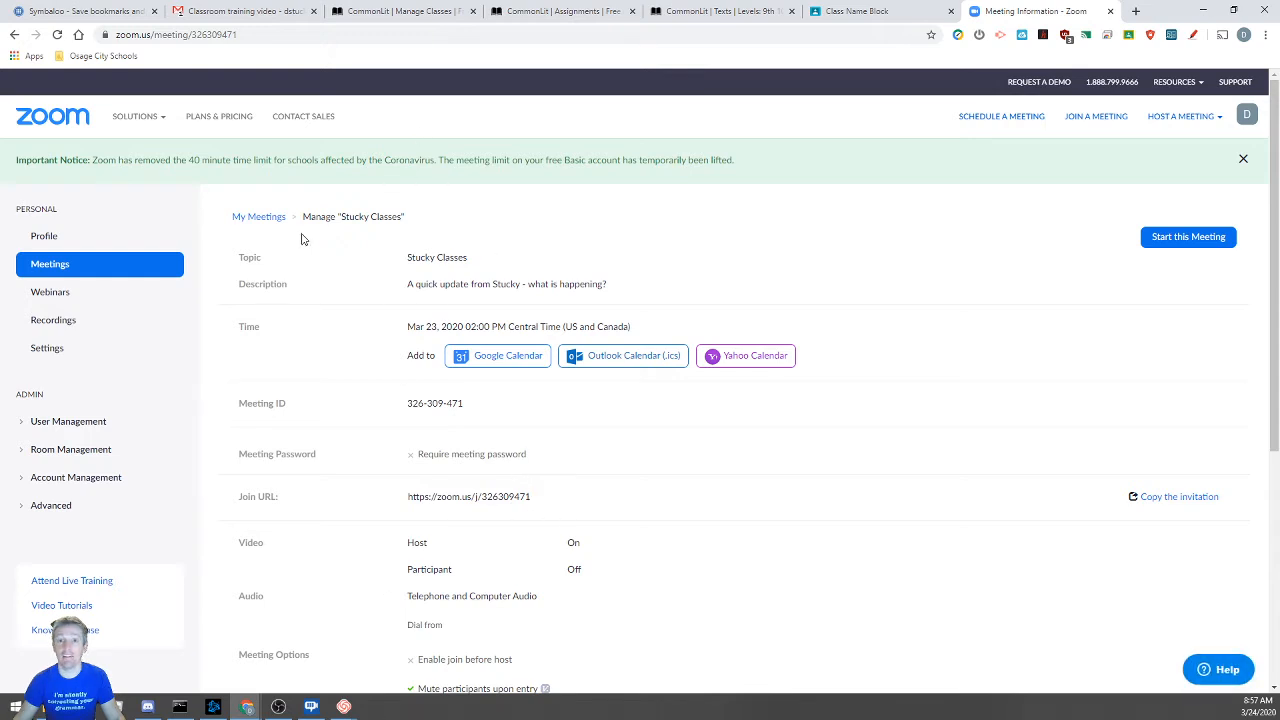
pyautogui.moveTo(315, 499); pyautogui.dragTo(507, 504)
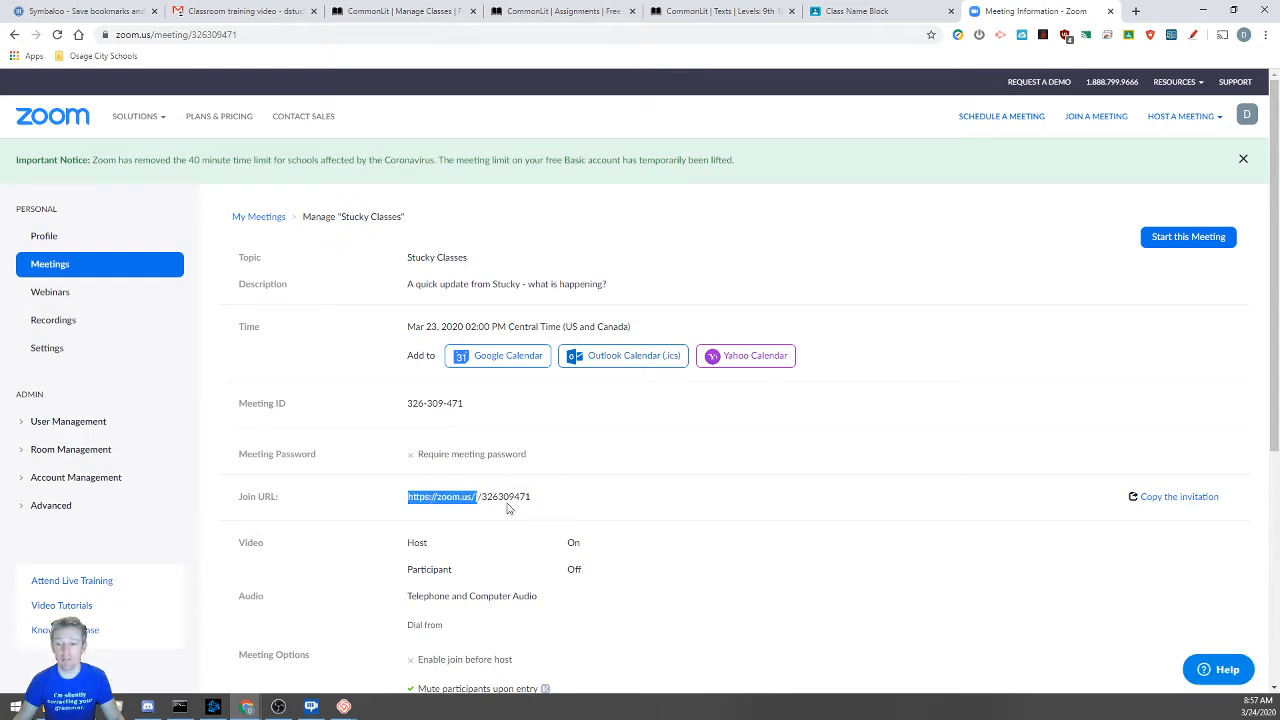
pyautogui.click(537, 501)
pyautogui.tripleClick(530, 497)
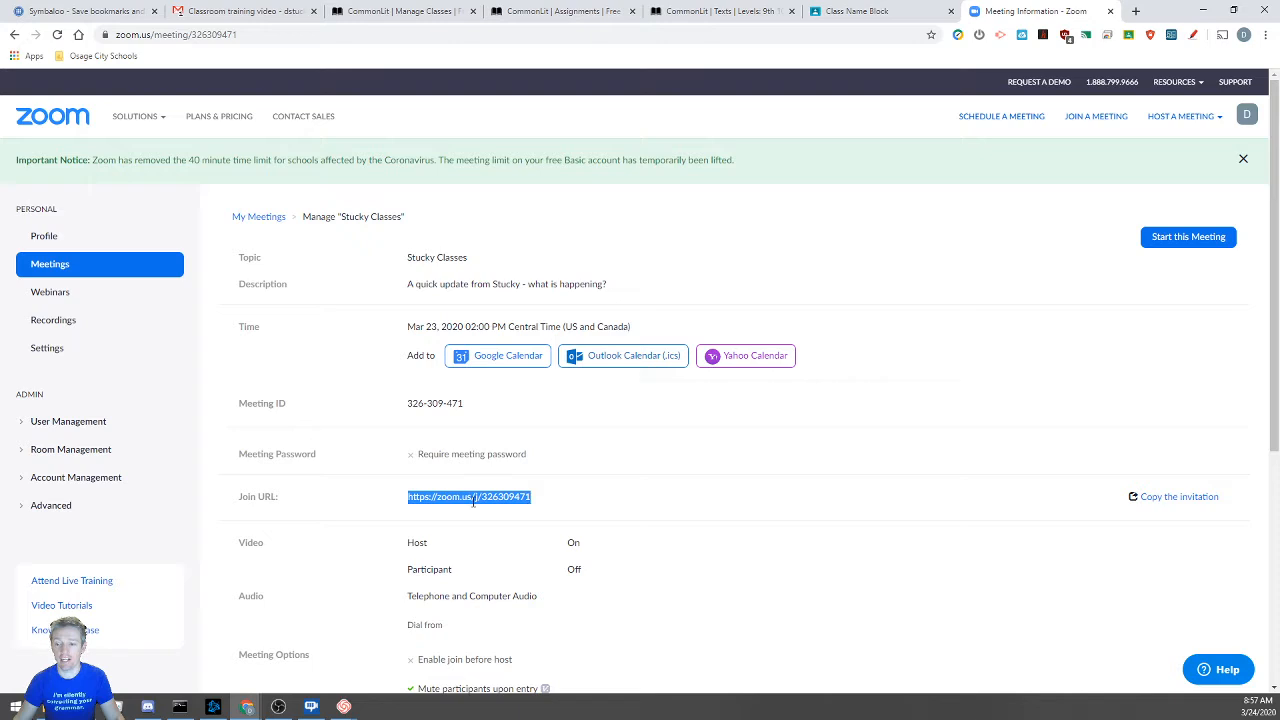
pyautogui.rightClick(473, 502)
pyautogui.click(509, 514)
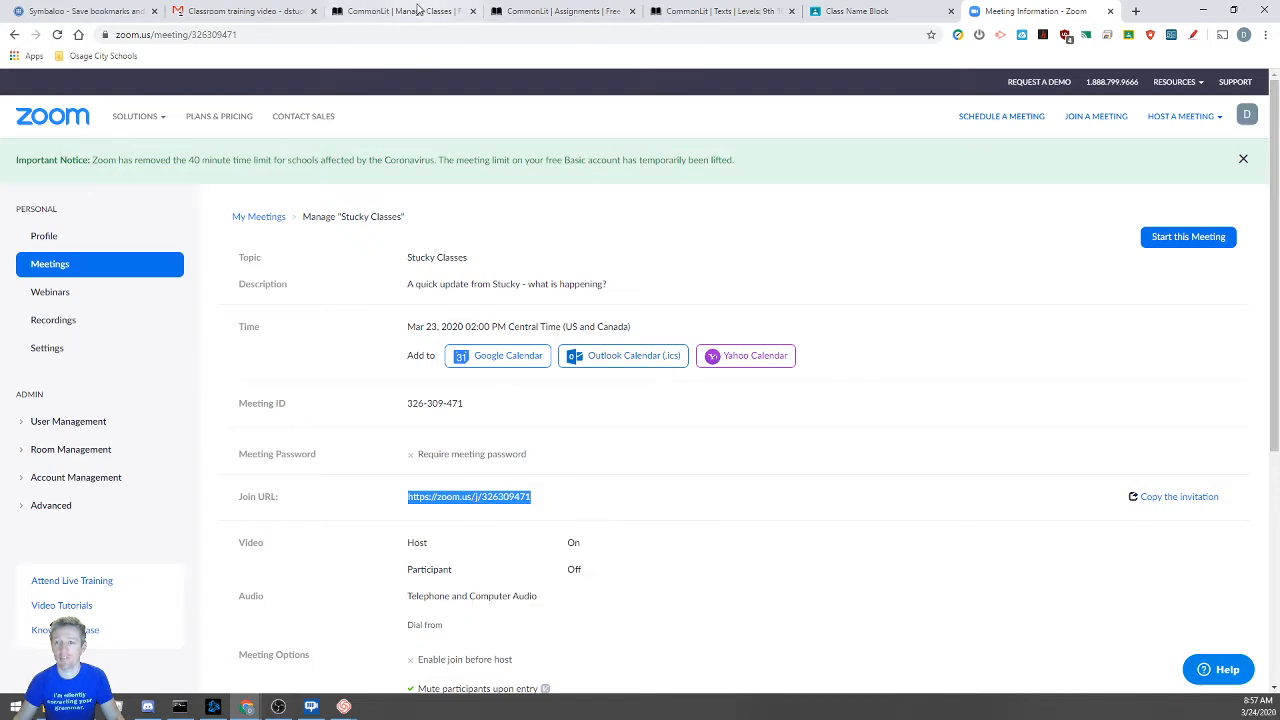
# Post the announcement 'Follow this link to join the meeting:' with the Zoom link pasted below
pyautogui.click(842, 15)
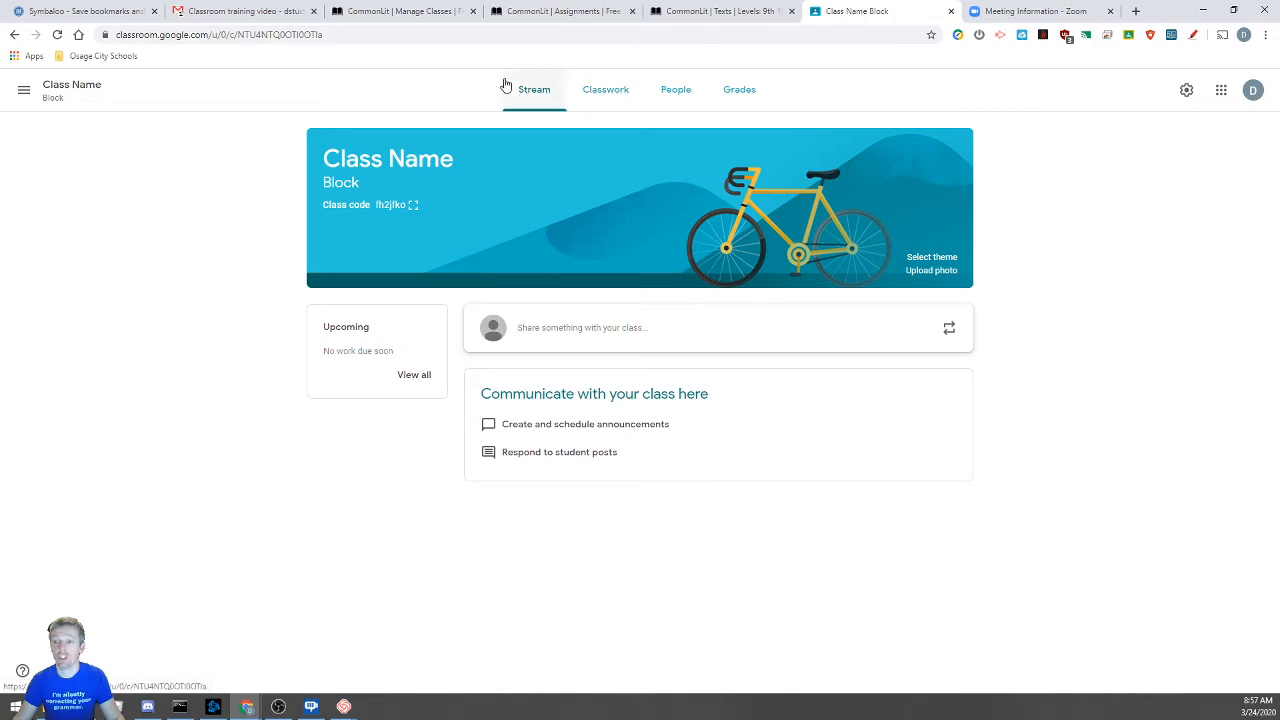
pyautogui.click(614, 344)
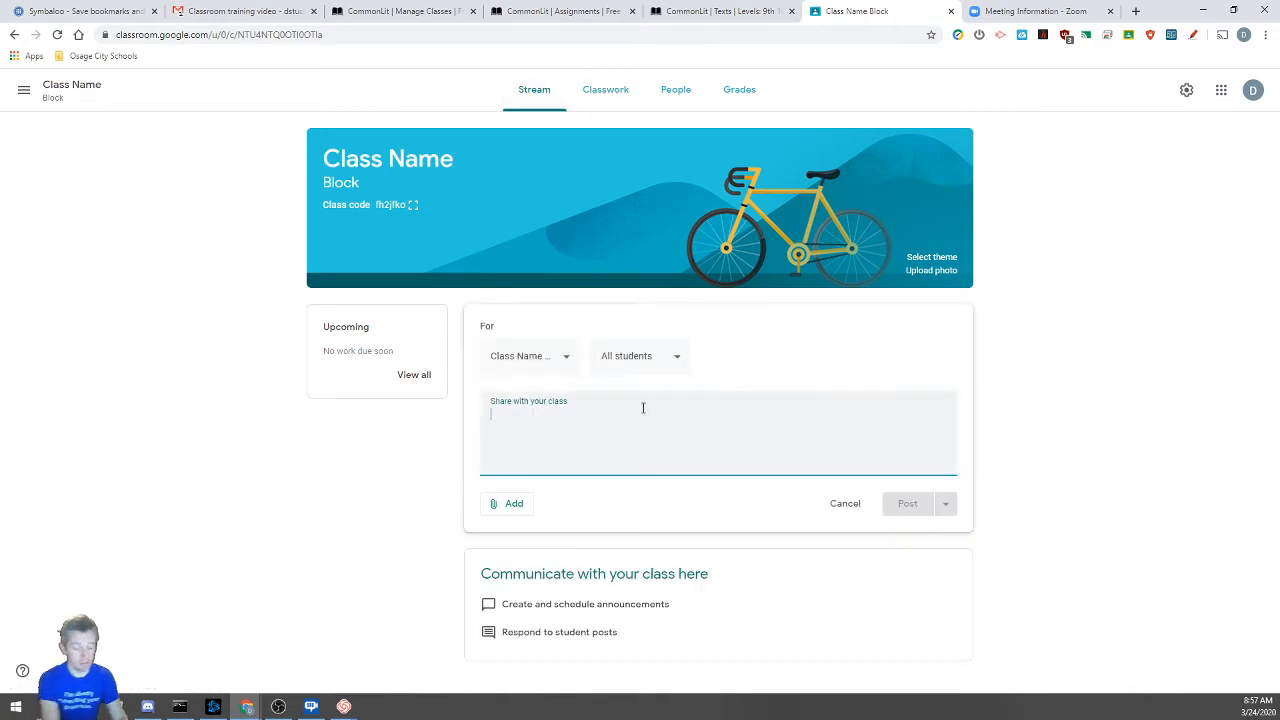
pyautogui.write('Follow this')
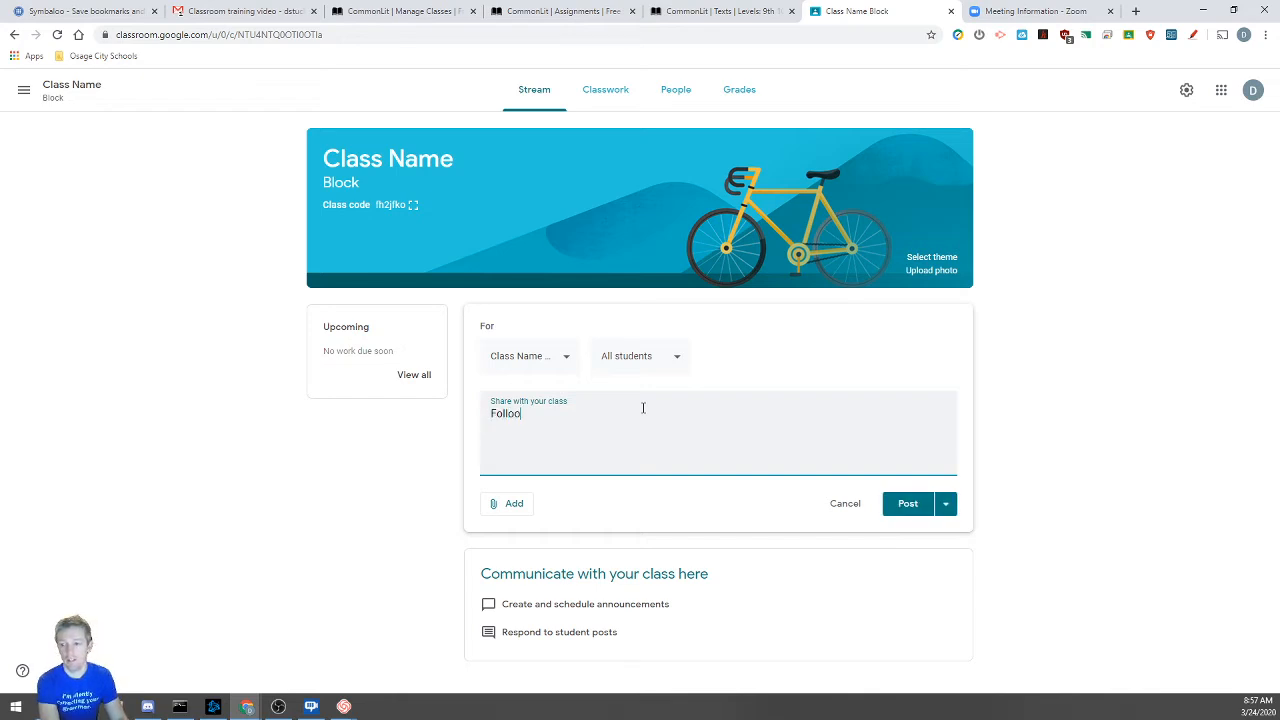
pyautogui.write(' link ')
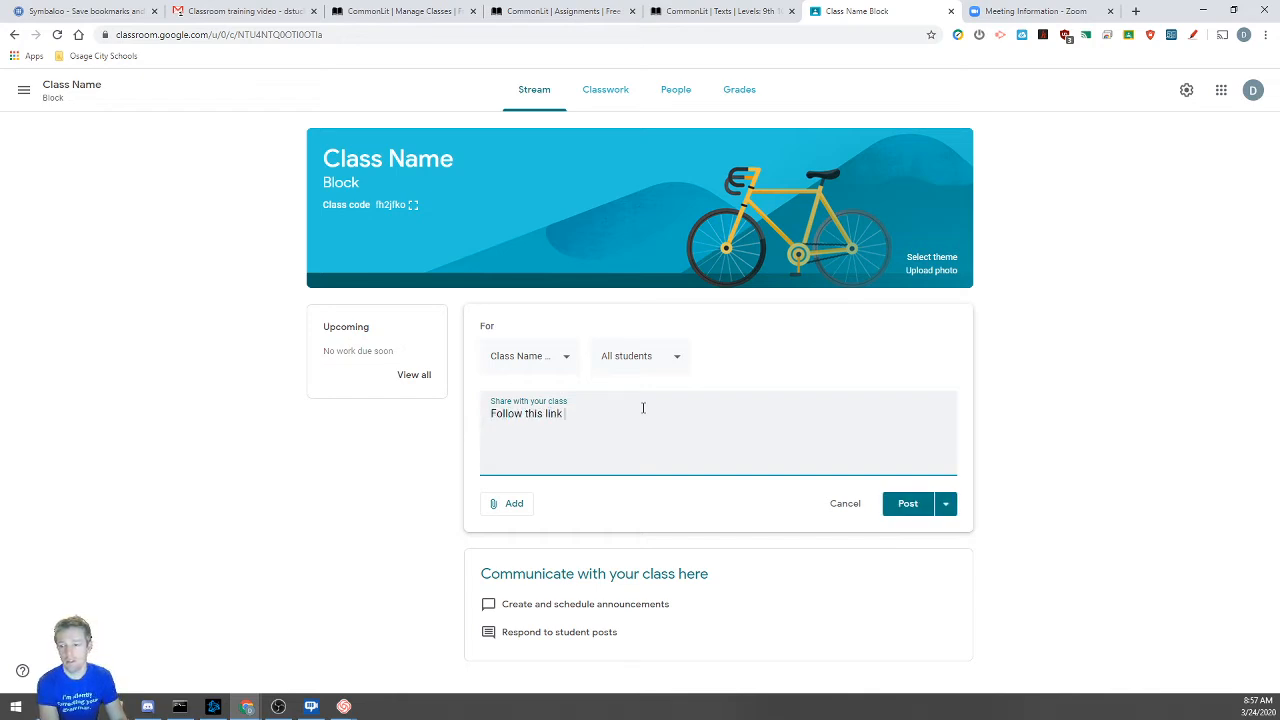
pyautogui.write('to join the meeting')
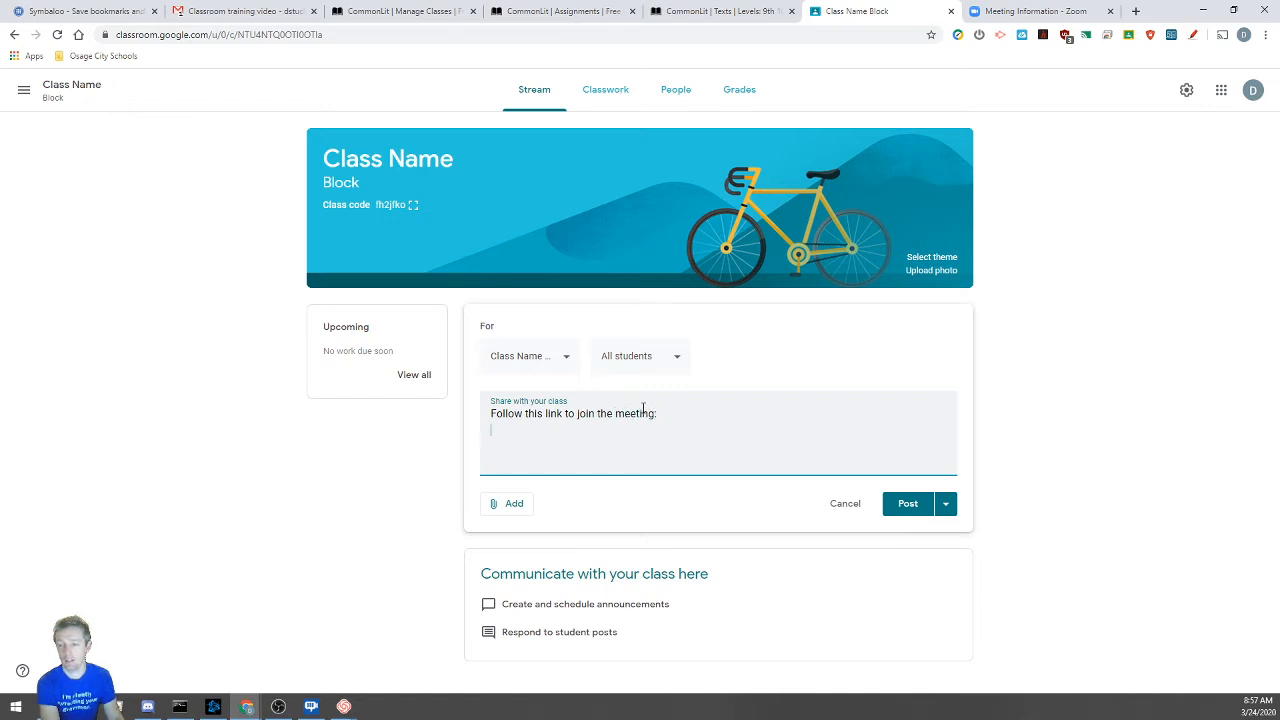
pyautogui.write(':')
pyautogui.press('Return')
pyautogui.hotkey('ctrl', 'v')
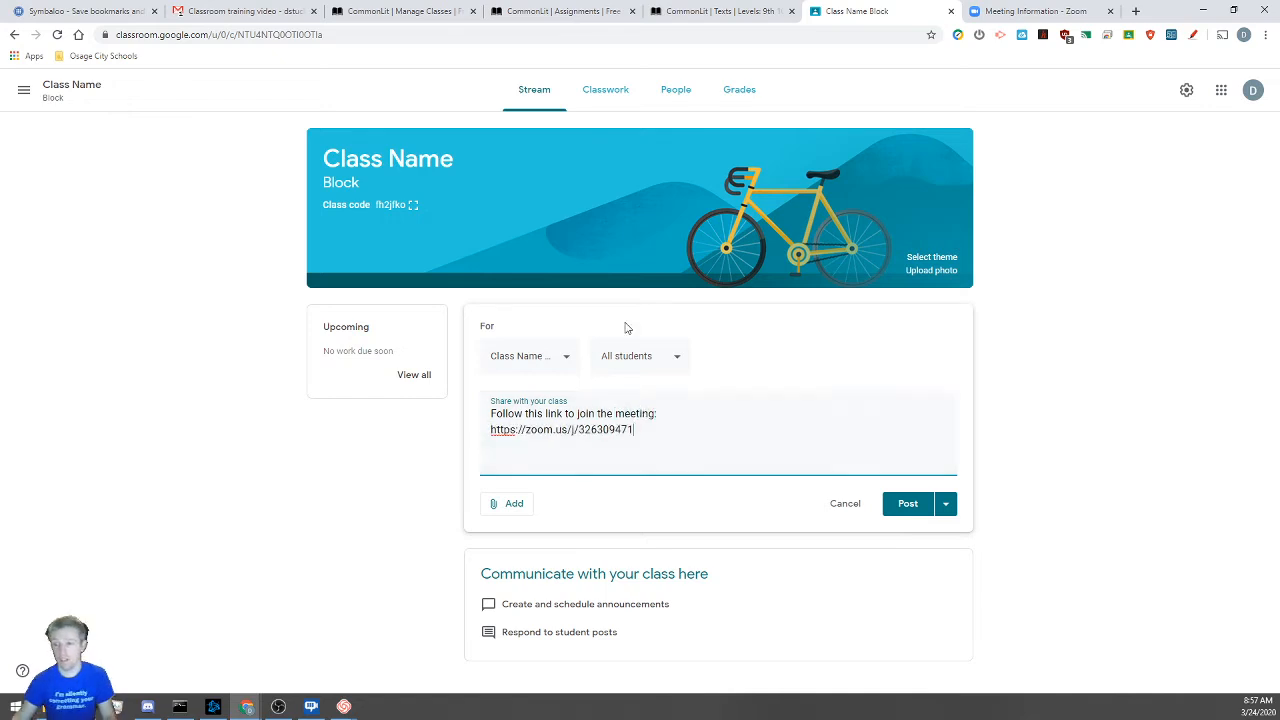
pyautogui.click(908, 506)
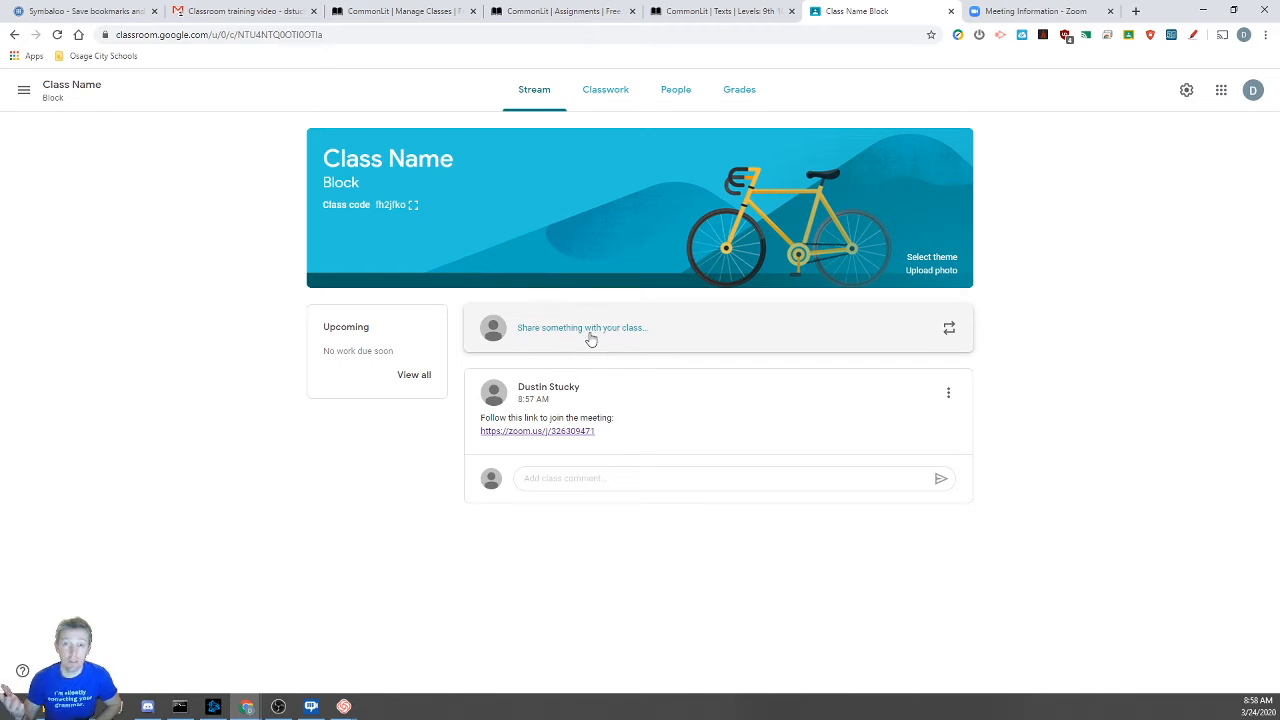
# On Classwork, start an assignment titled 'Worksheet #1' with instructions 'Some instructions', showing attachment options
pyautogui.click(603, 97)
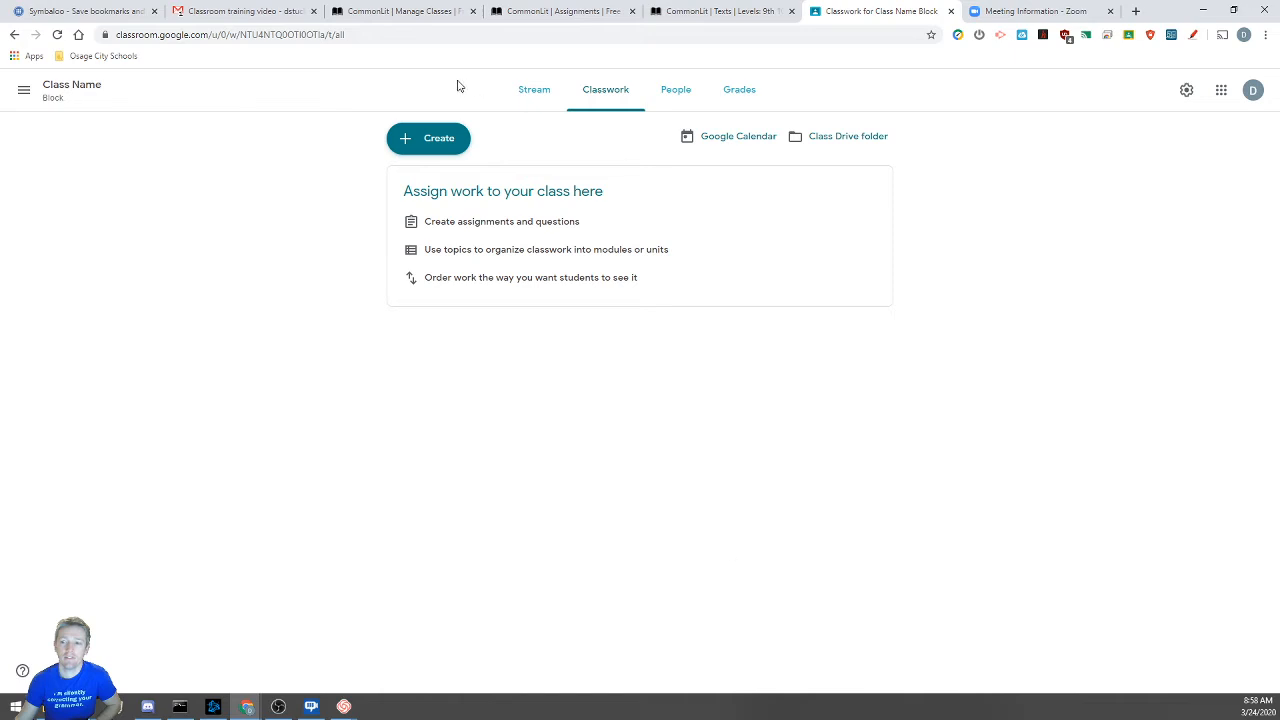
pyautogui.click(420, 143)
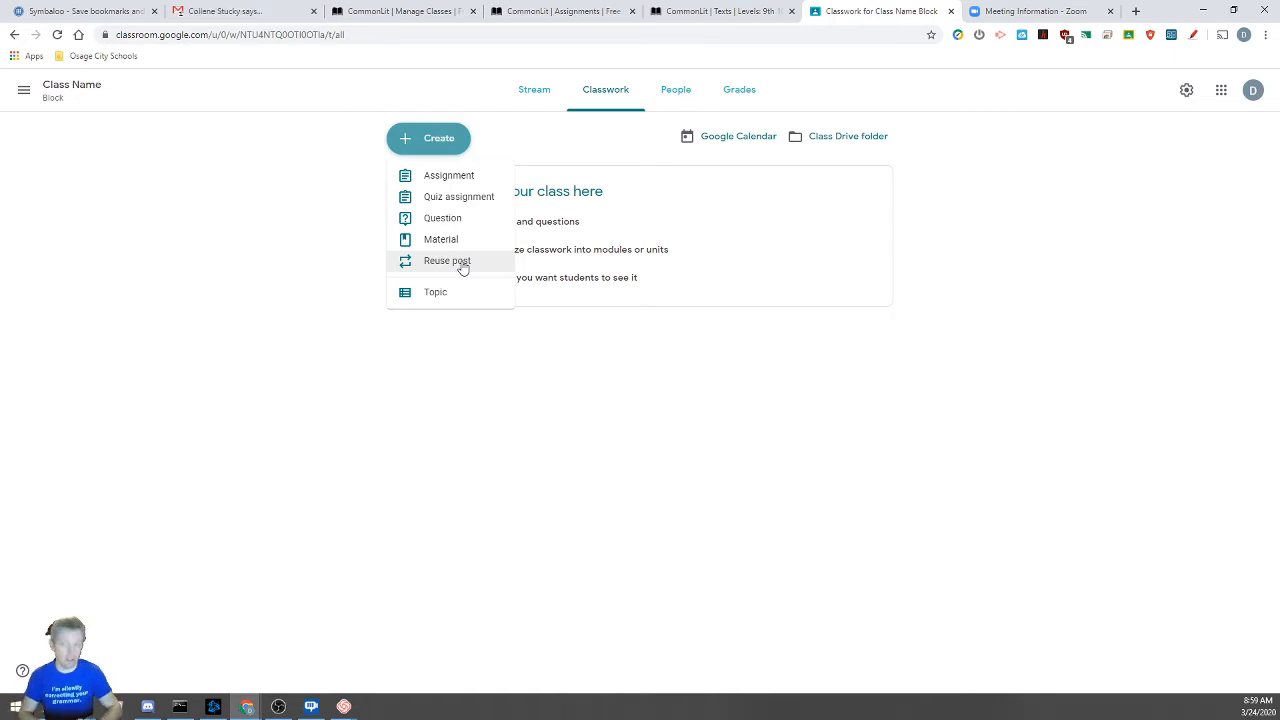
pyautogui.click(455, 178)
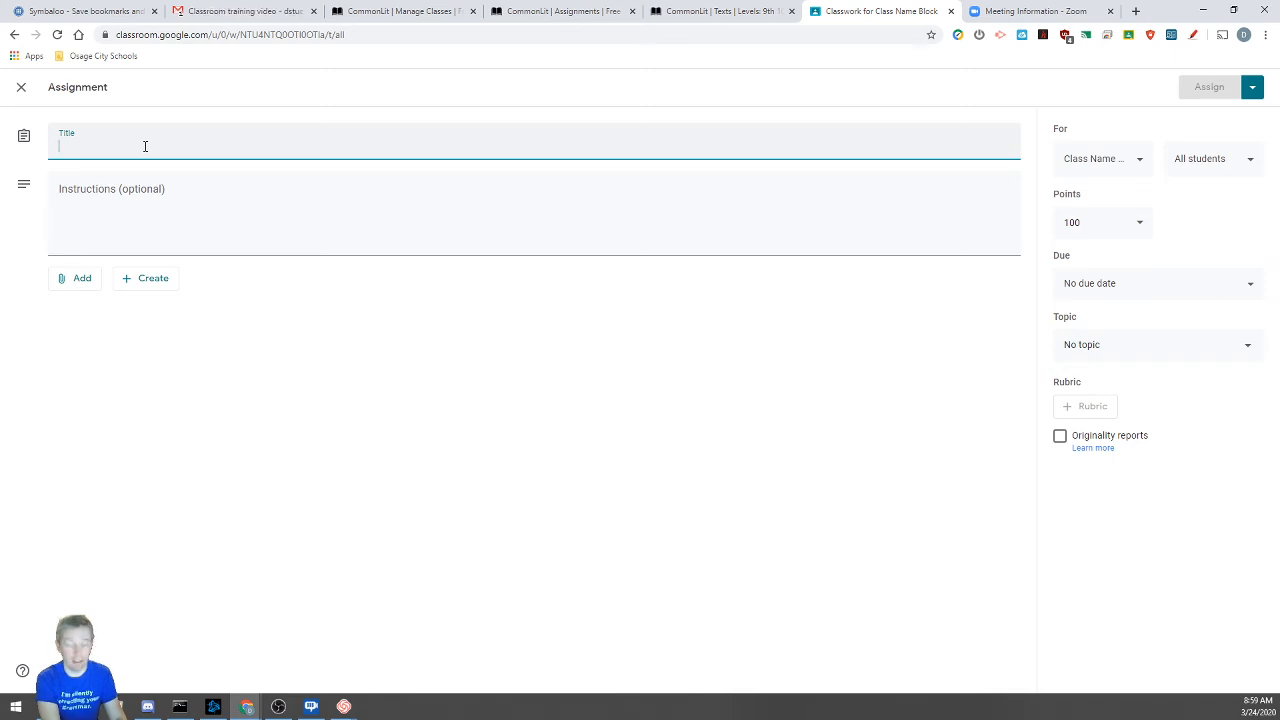
pyautogui.write('Worksheet')
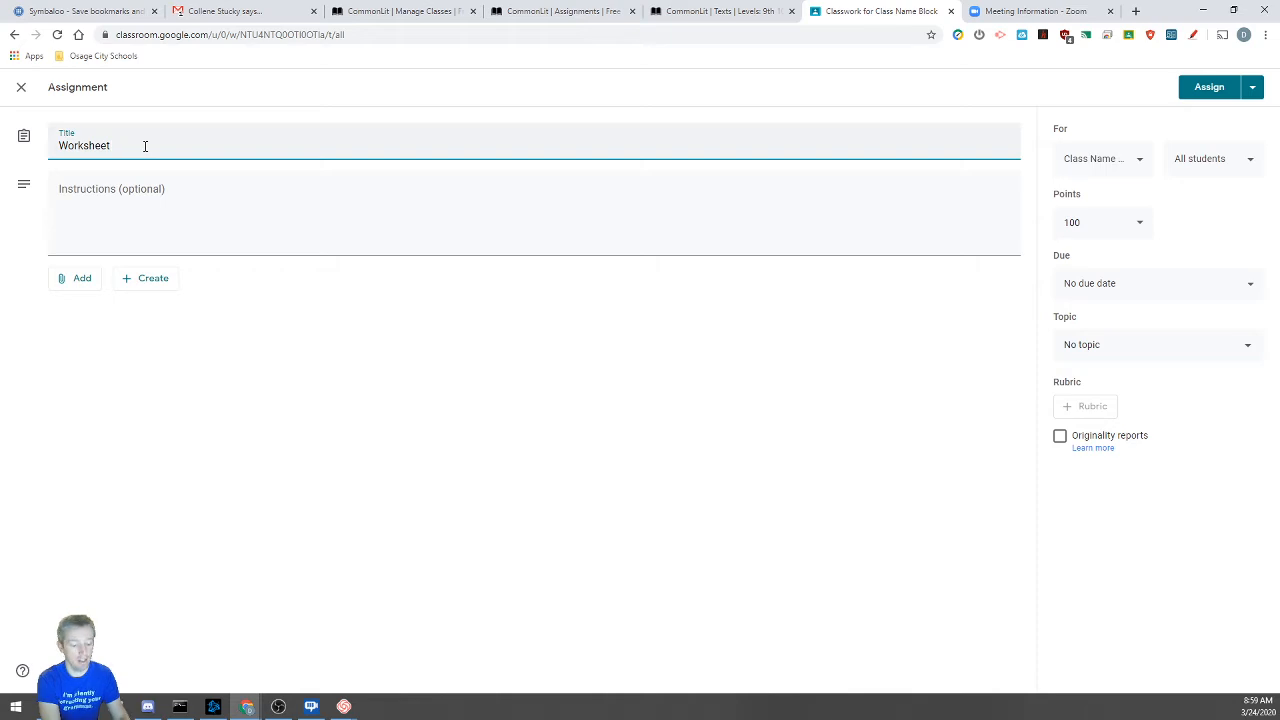
pyautogui.write(' #1')
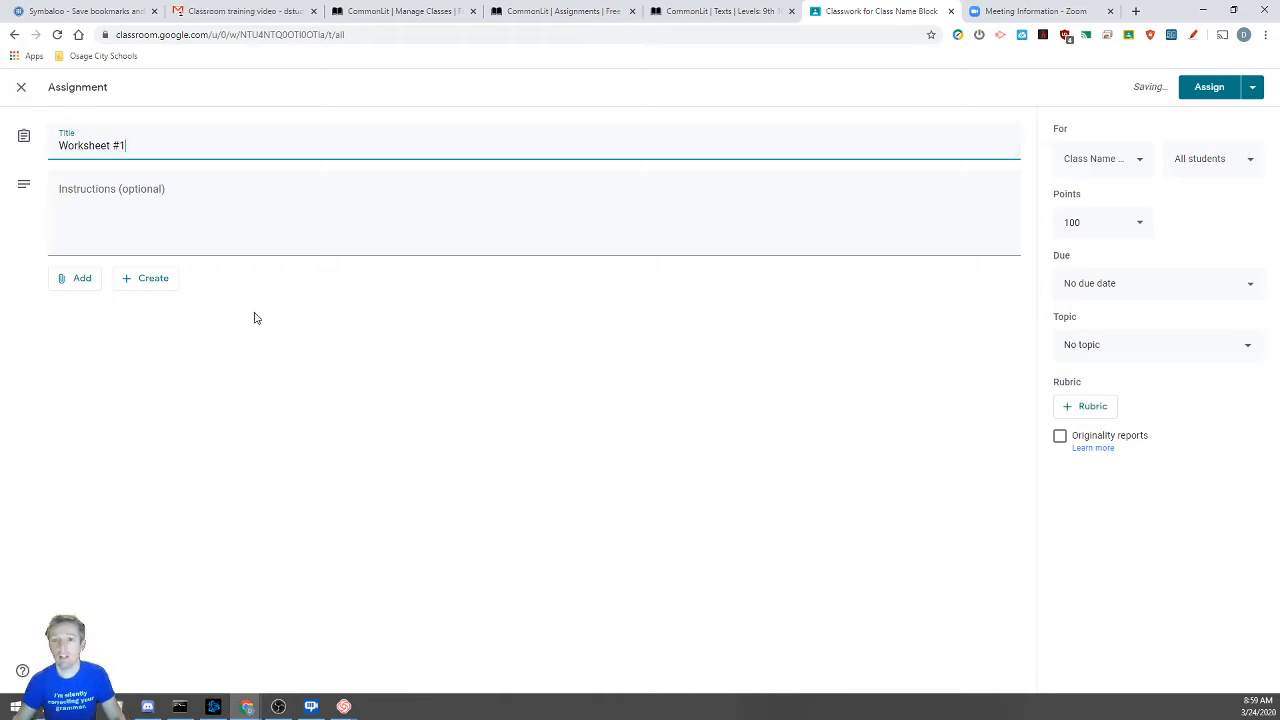
pyautogui.click(437, 226)
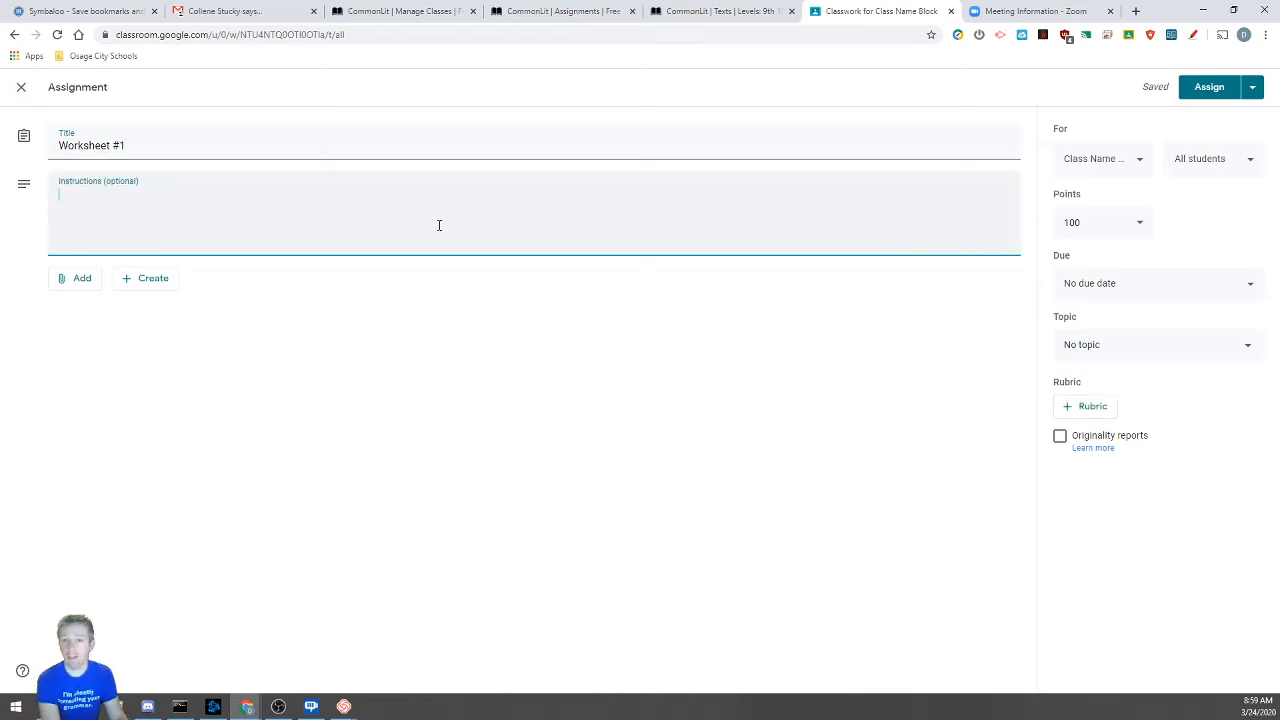
pyautogui.write('Some i')
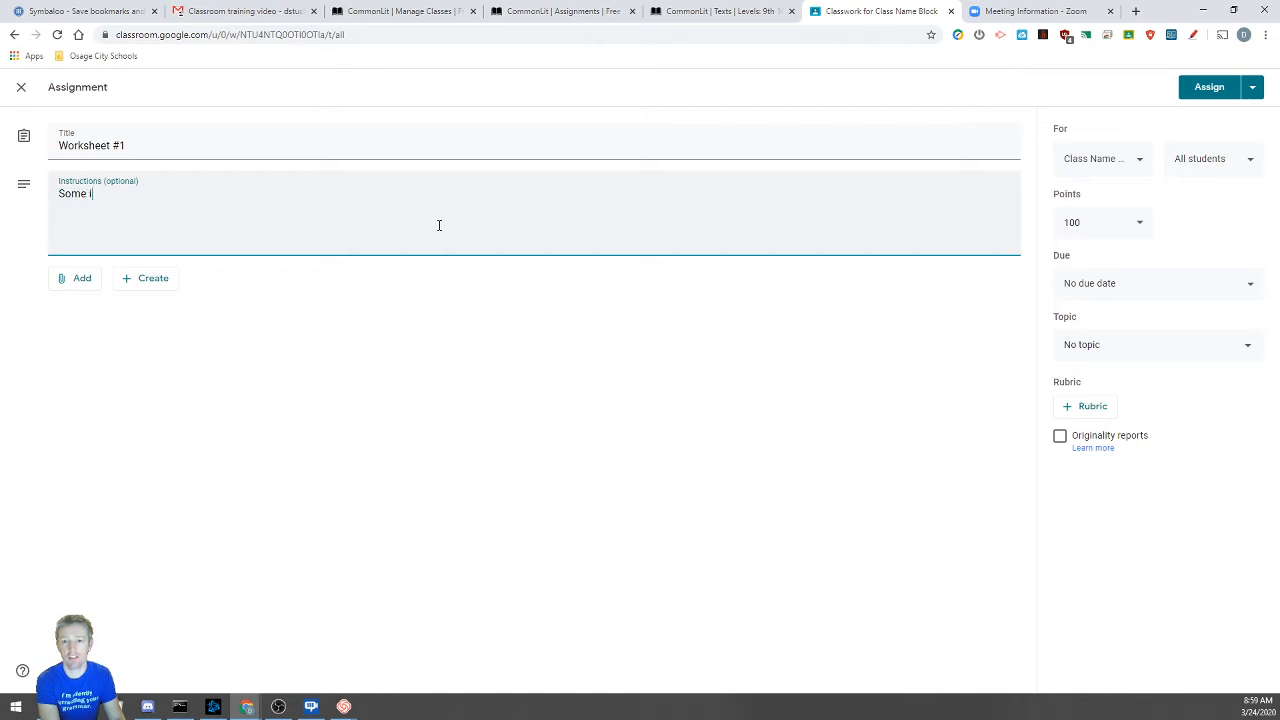
pyautogui.write('nstructions')
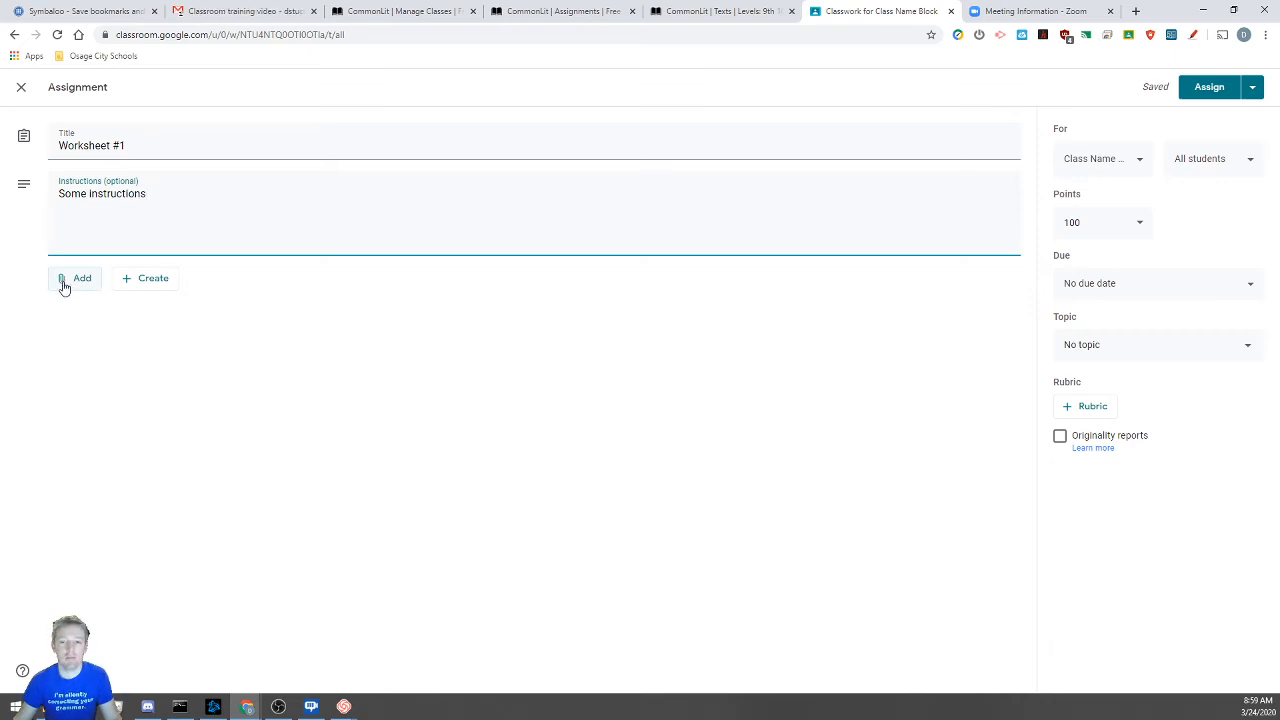
pyautogui.click(73, 281)
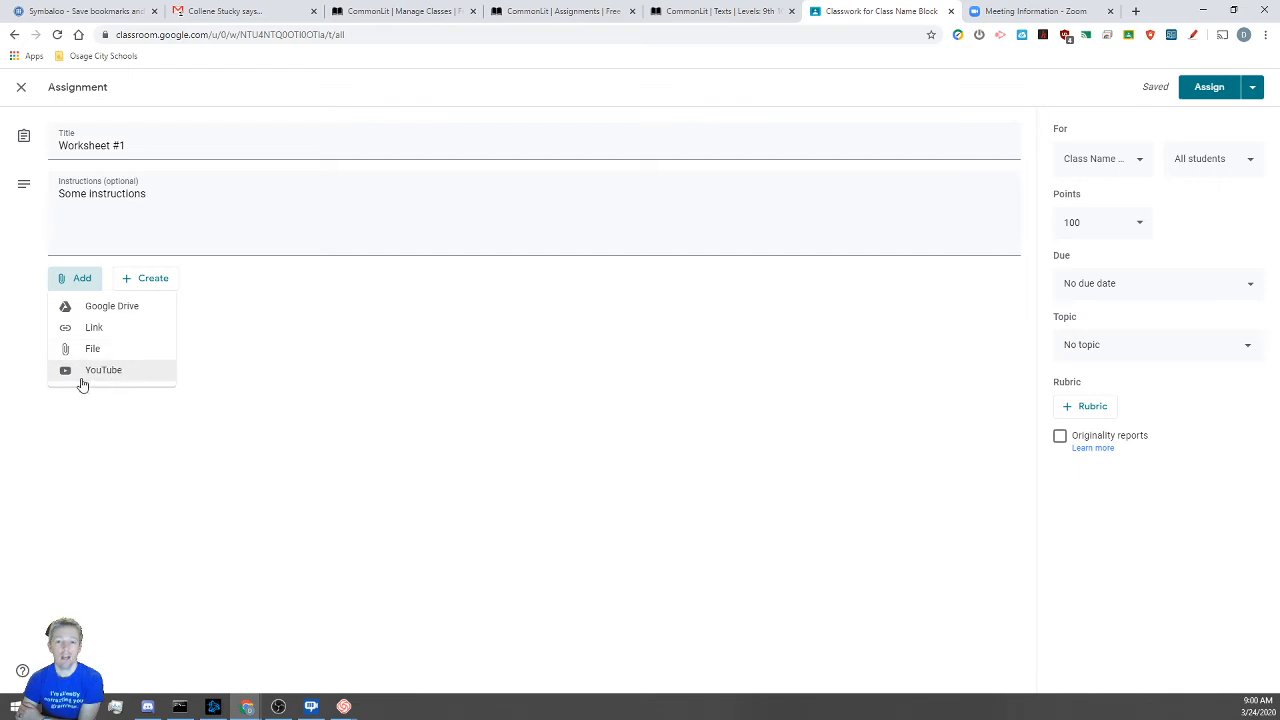
# Attach The-Wife-of-Bath-s-Tale text.pdf from the Drive folder English IV › Canterbury Tales
pyautogui.click(118, 313)
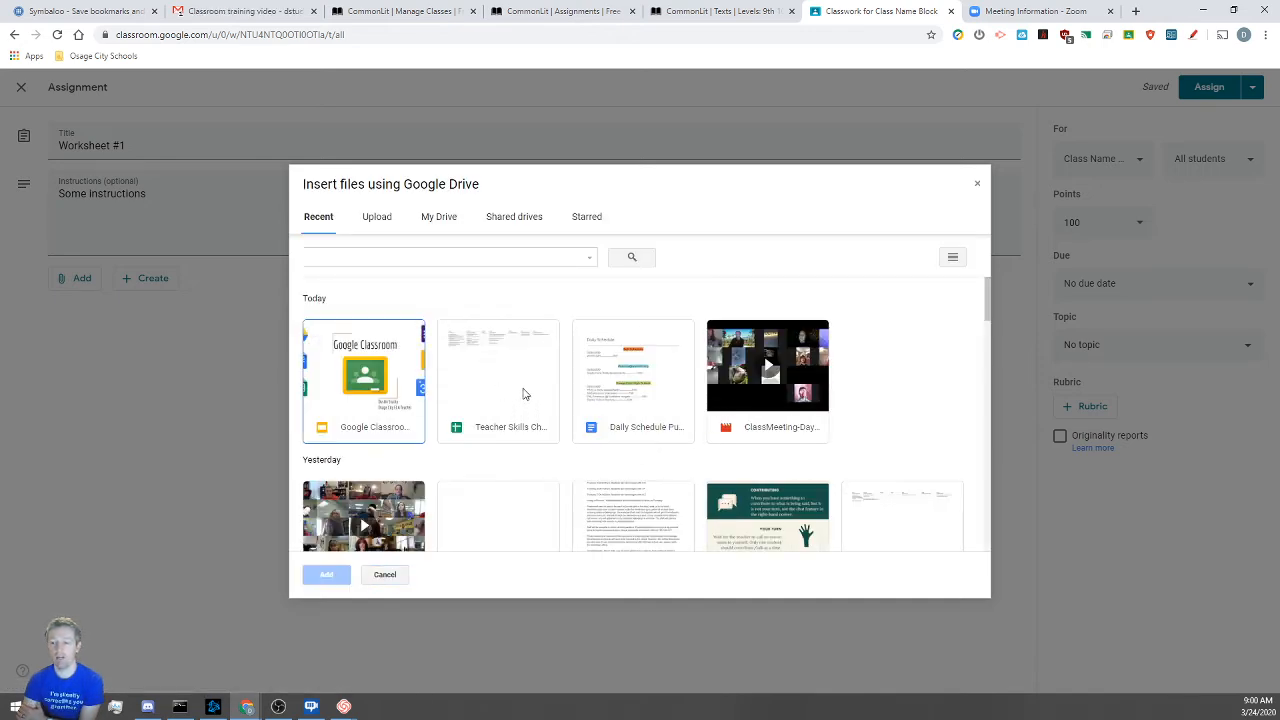
pyautogui.scroll(-3, 585, 373)
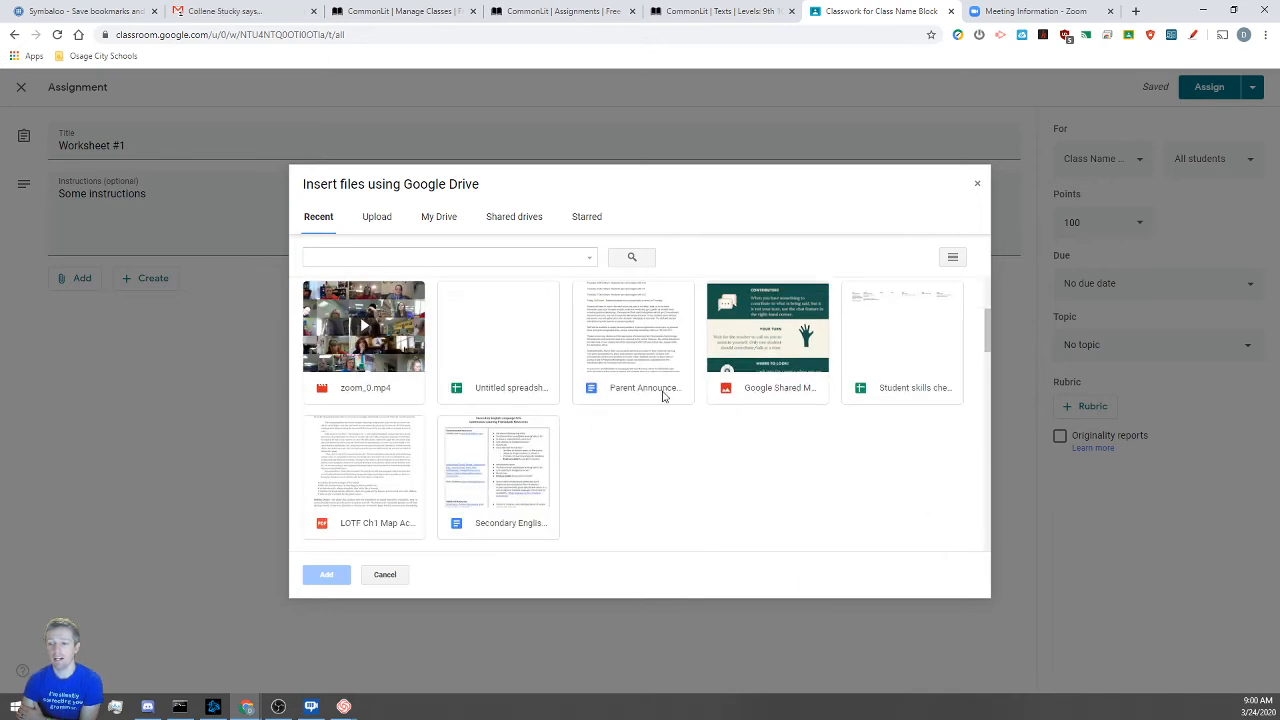
pyautogui.scroll(-2, 594, 449)
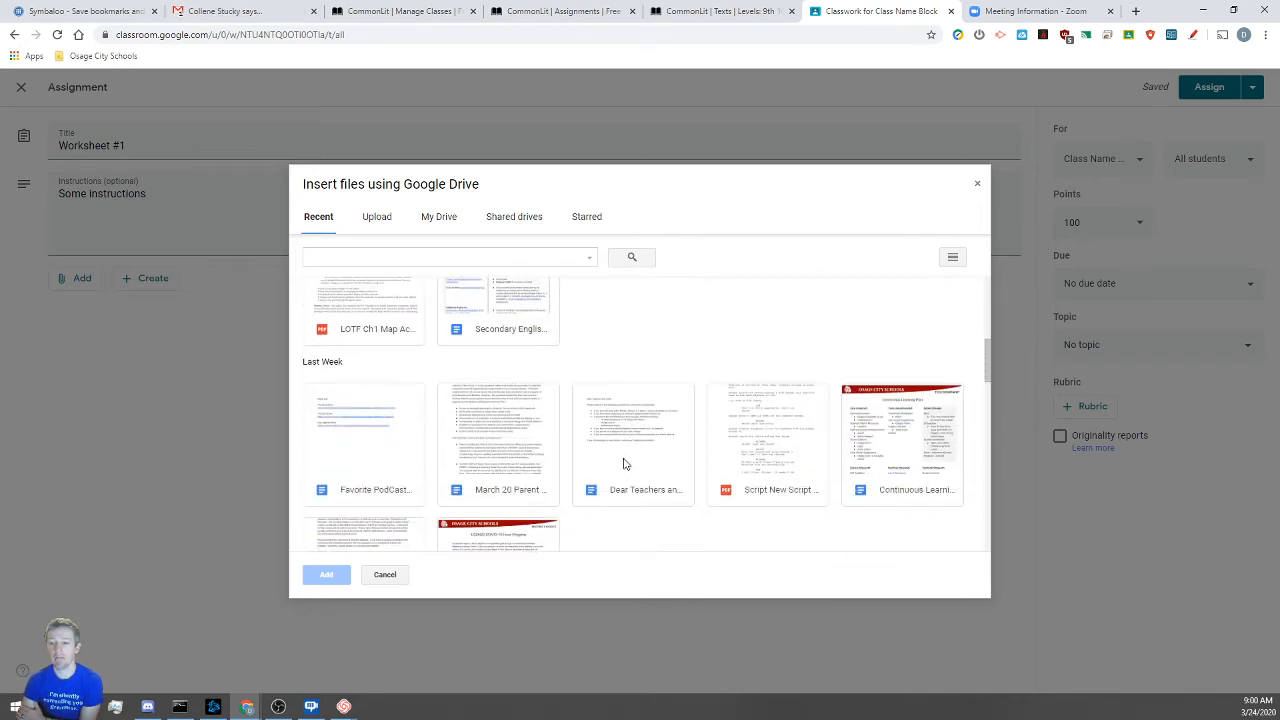
pyautogui.scroll(4, 540, 360)
pyautogui.click(438, 217)
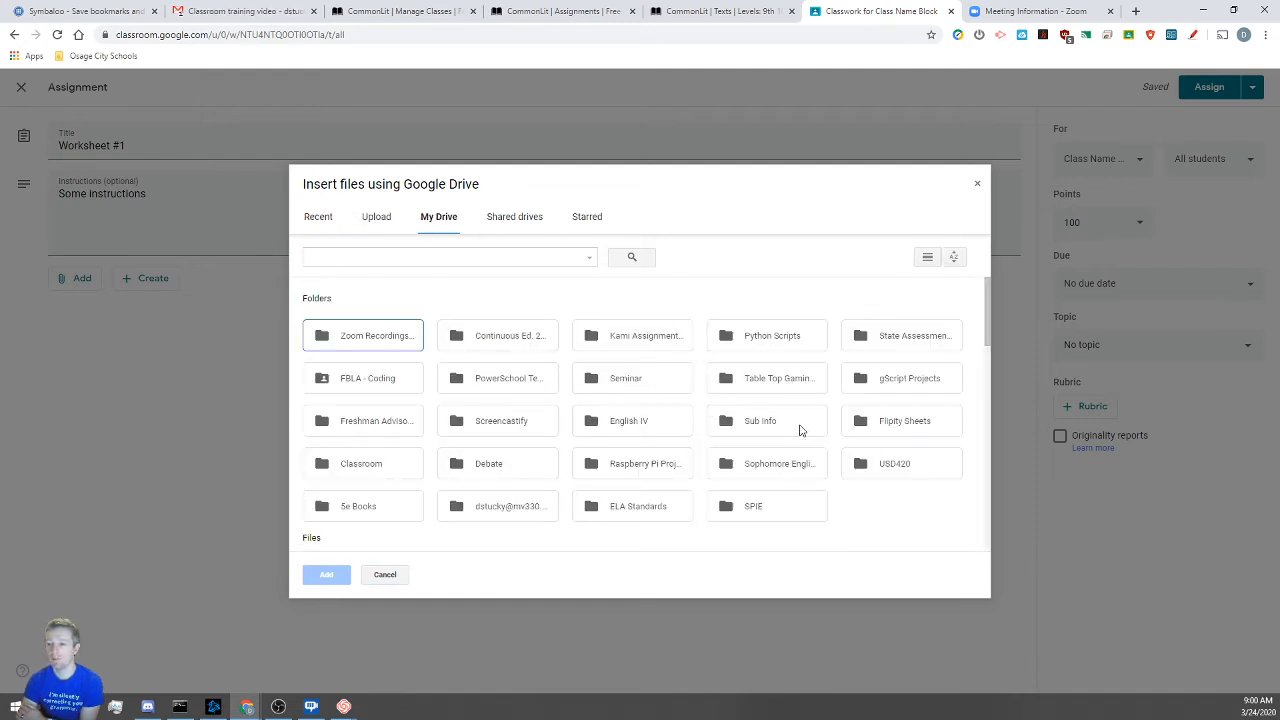
pyautogui.doubleClick(634, 421)
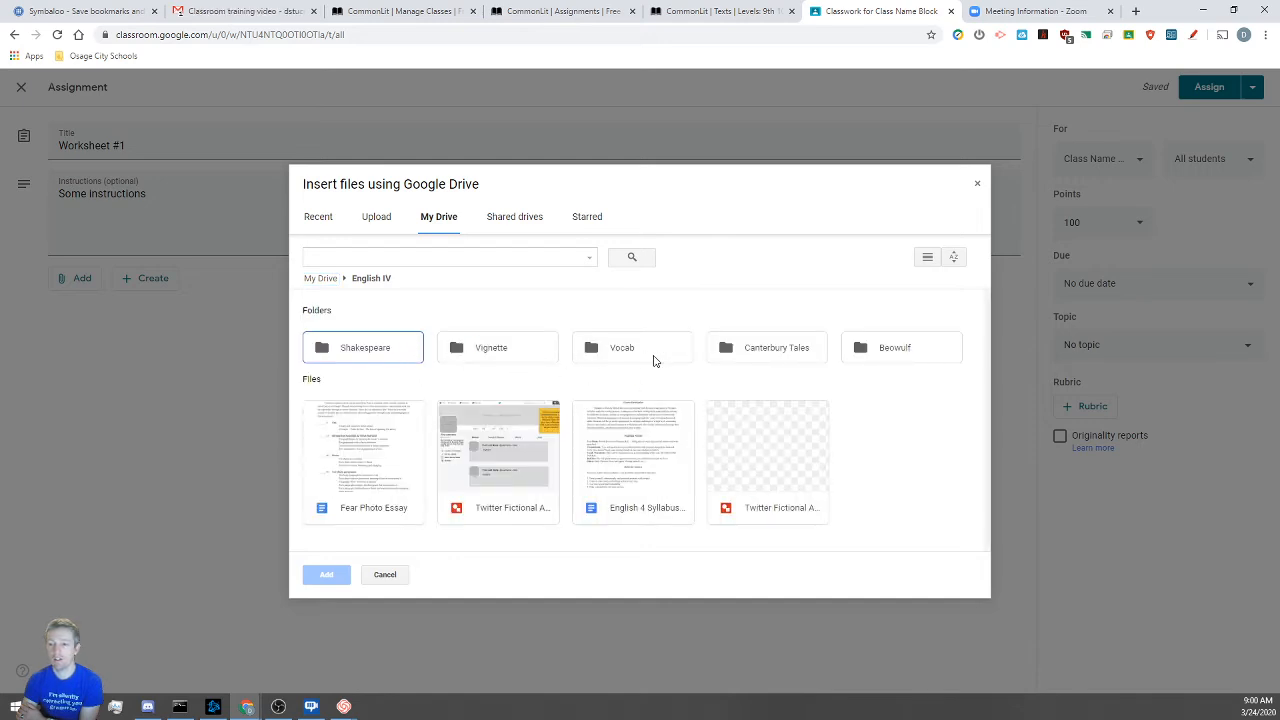
pyautogui.doubleClick(800, 349)
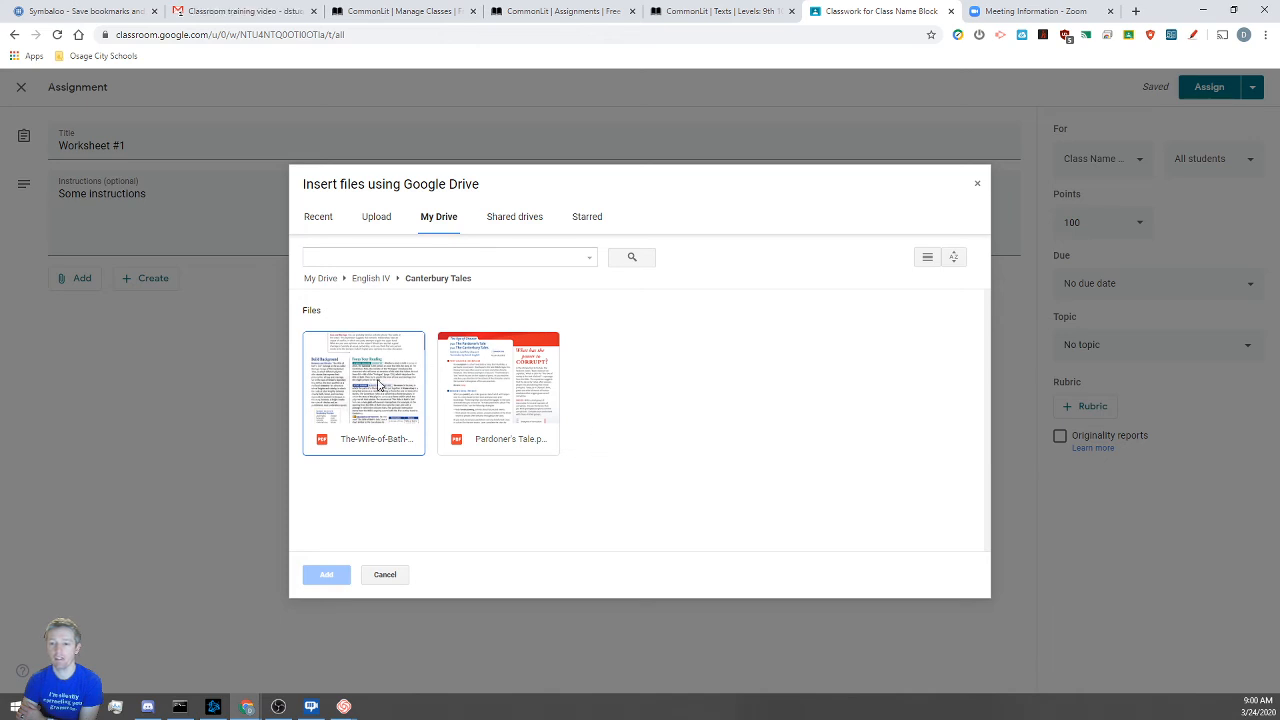
pyautogui.click(379, 385)
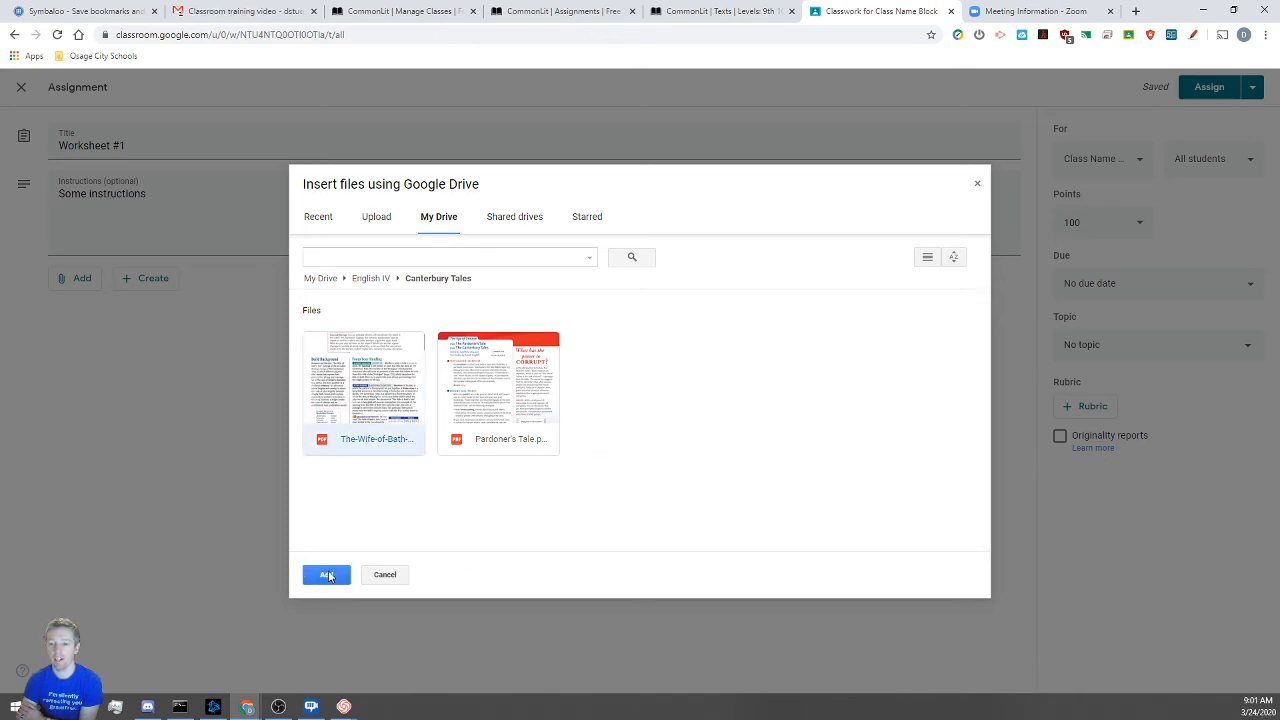
pyautogui.click(331, 575)
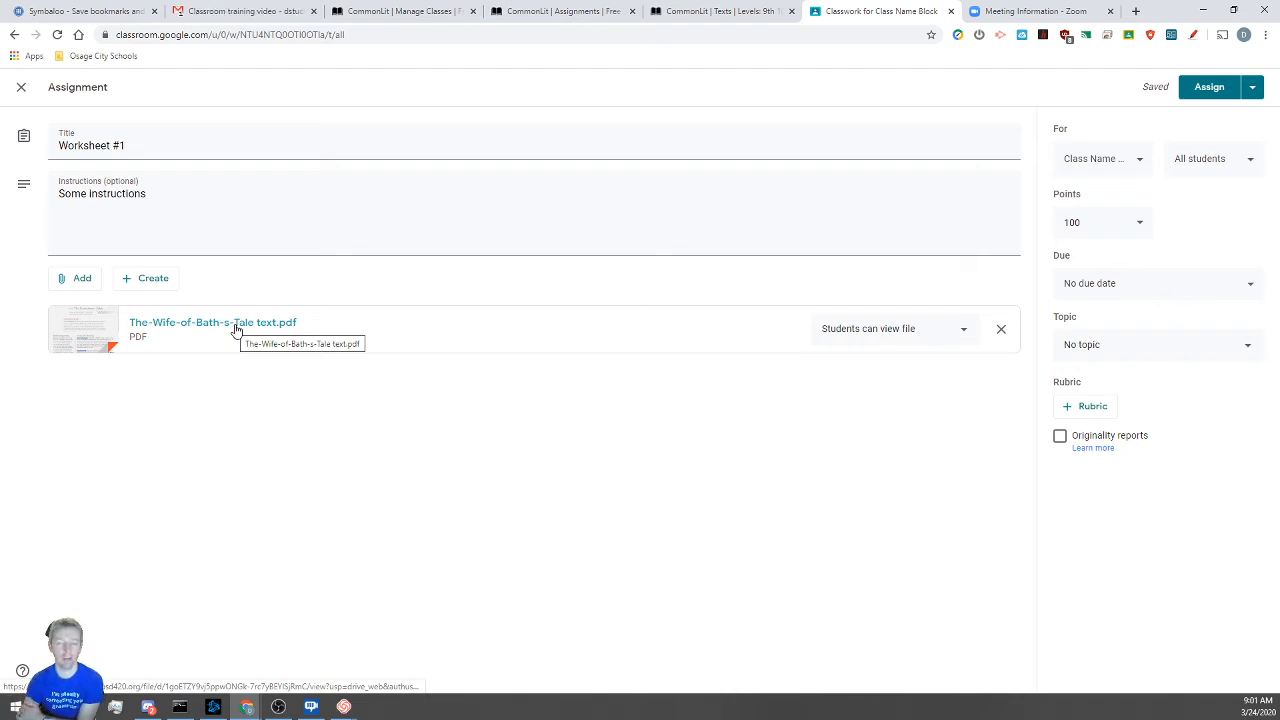
# Search Drive for 'Twitter' and attach the [Template] Twitter Fictional Account TEMPLATE drawing
pyautogui.click(77, 278)
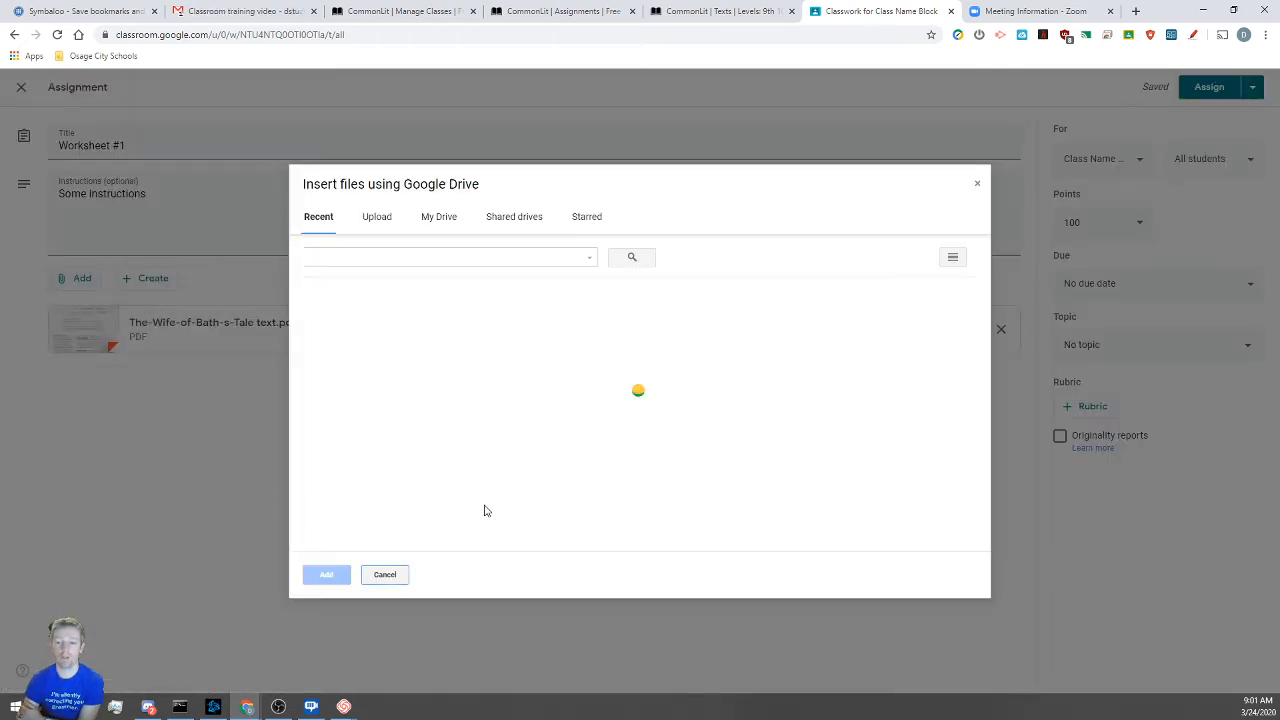
pyautogui.scroll(-3, 611, 471)
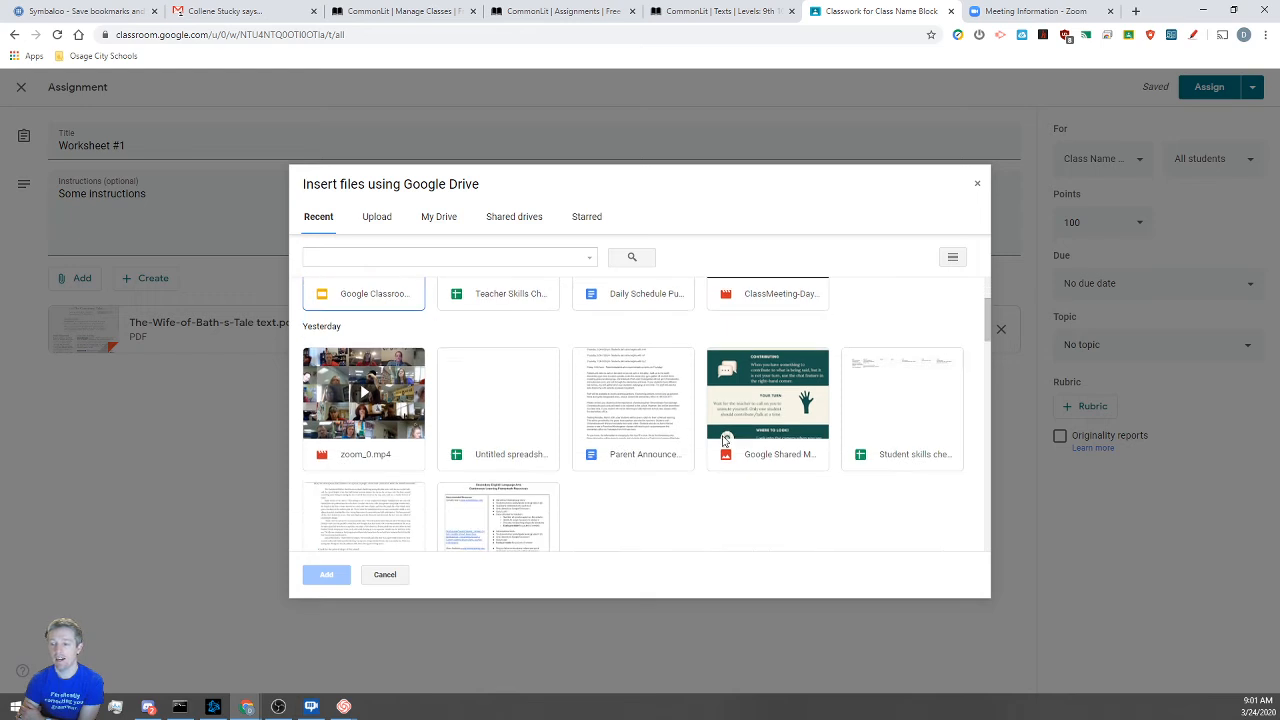
pyautogui.click(432, 219)
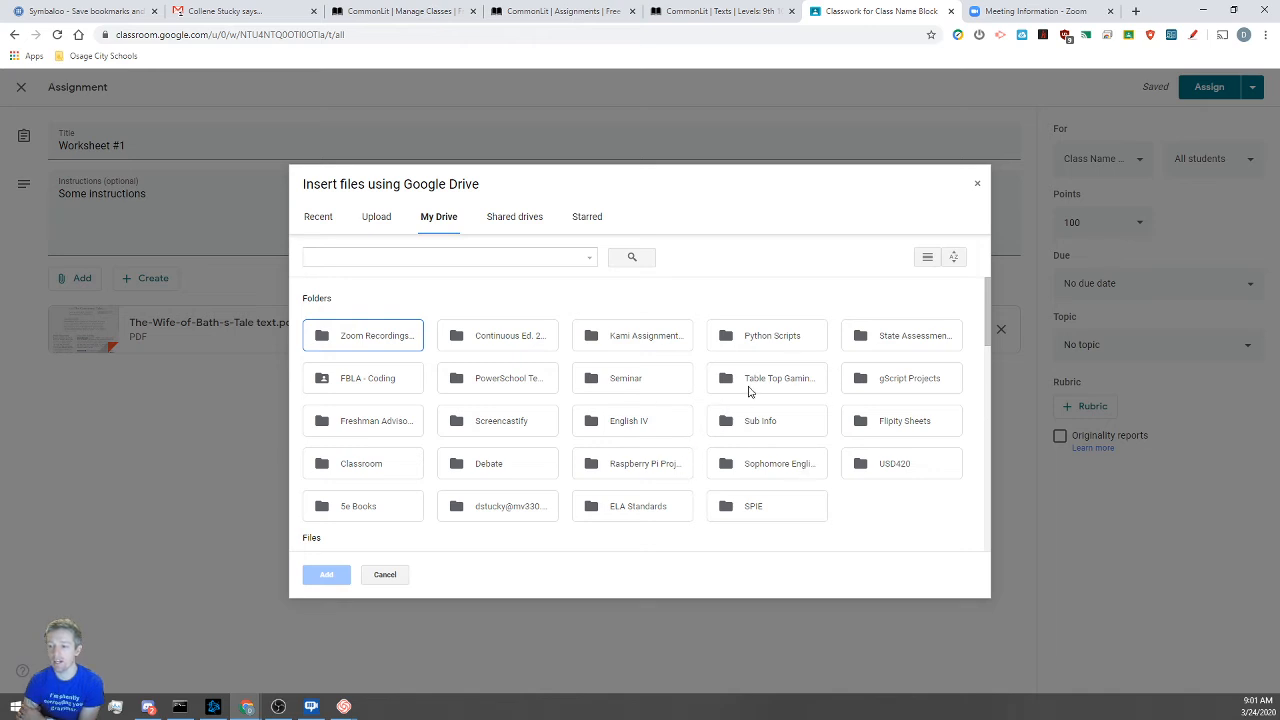
pyautogui.click(480, 260)
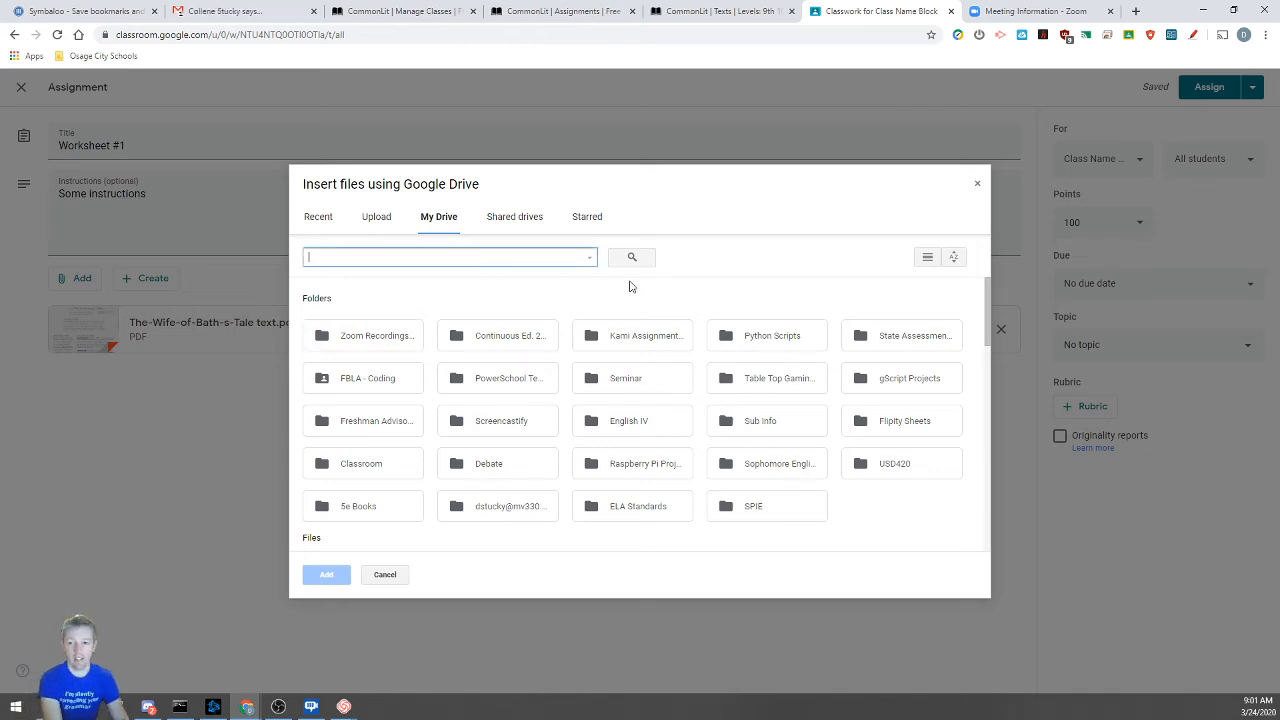
pyautogui.write('wife')
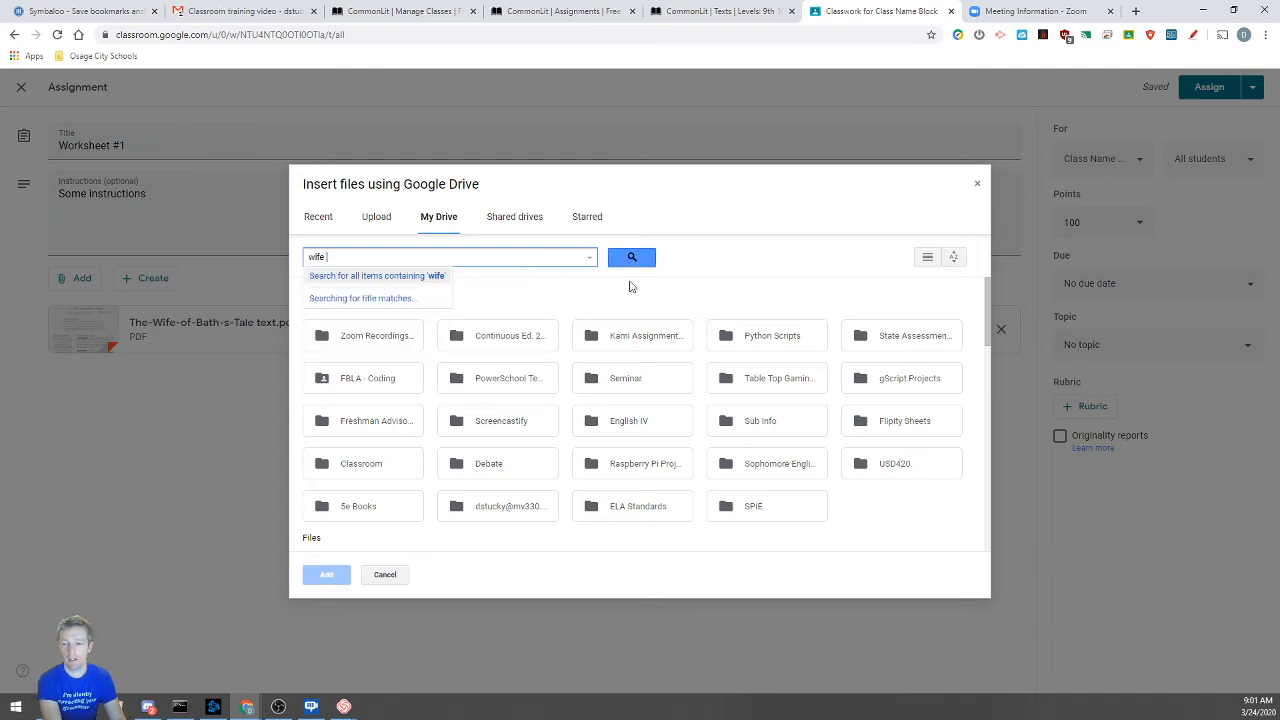
pyautogui.write(' of bath')
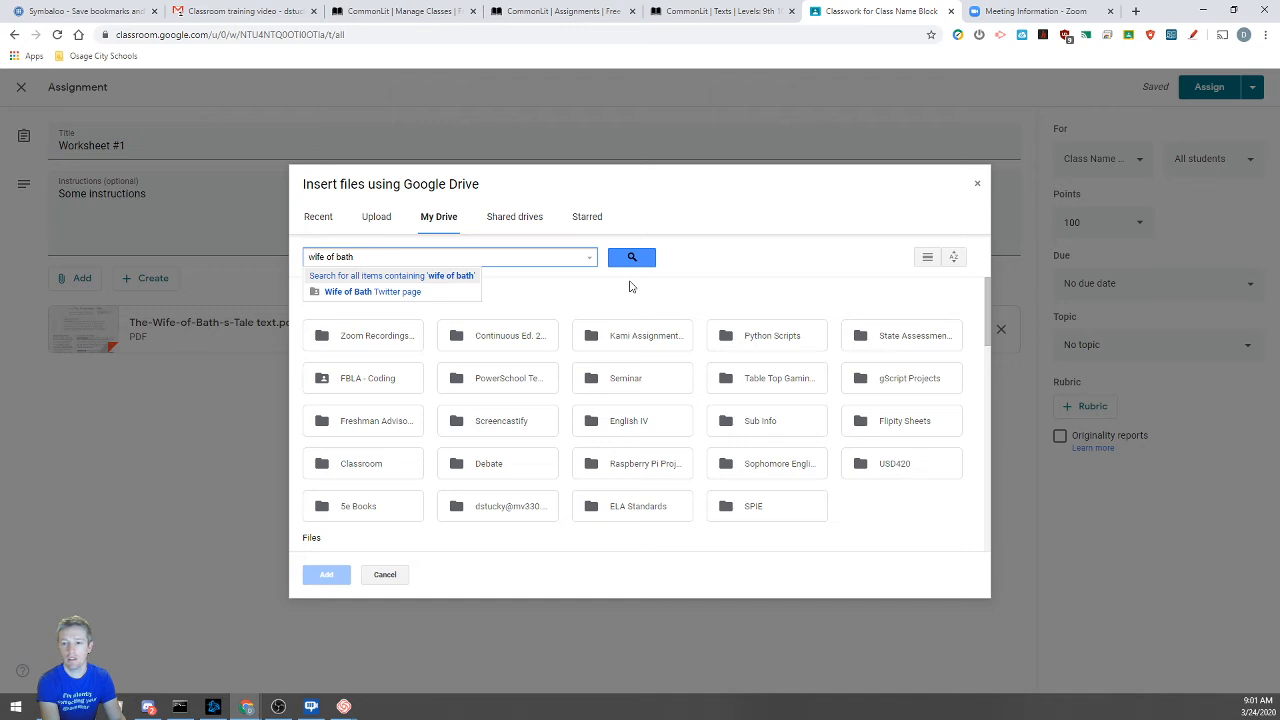
pyautogui.press('BackSpace')
pyautogui.press('BackSpace')
pyautogui.press('BackSpace')
pyautogui.press('BackSpace')
pyautogui.press('BackSpace')
pyautogui.press('BackSpace')
pyautogui.press('BackSpace')
pyautogui.press('BackSpace')
pyautogui.press('BackSpace')
pyautogui.press('BackSpace')
pyautogui.press('BackSpace')
pyautogui.press('BackSpace')
pyautogui.write('Twitter')
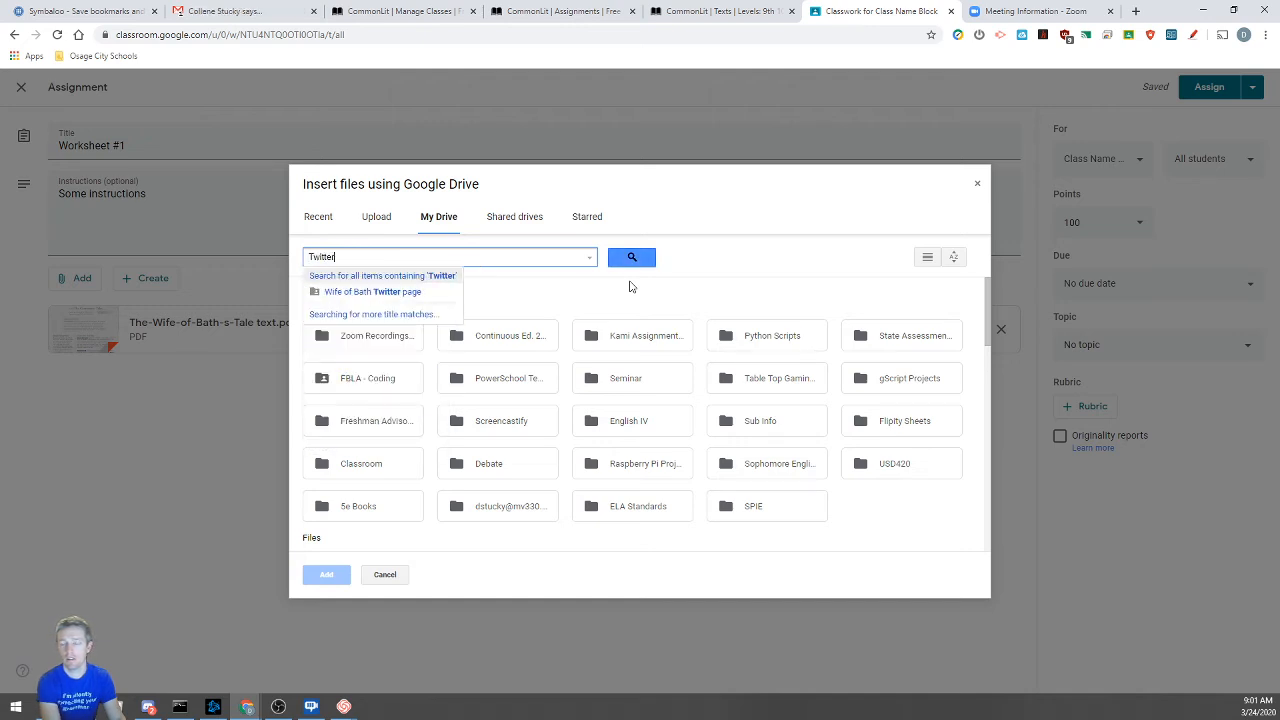
pyautogui.press('Return')
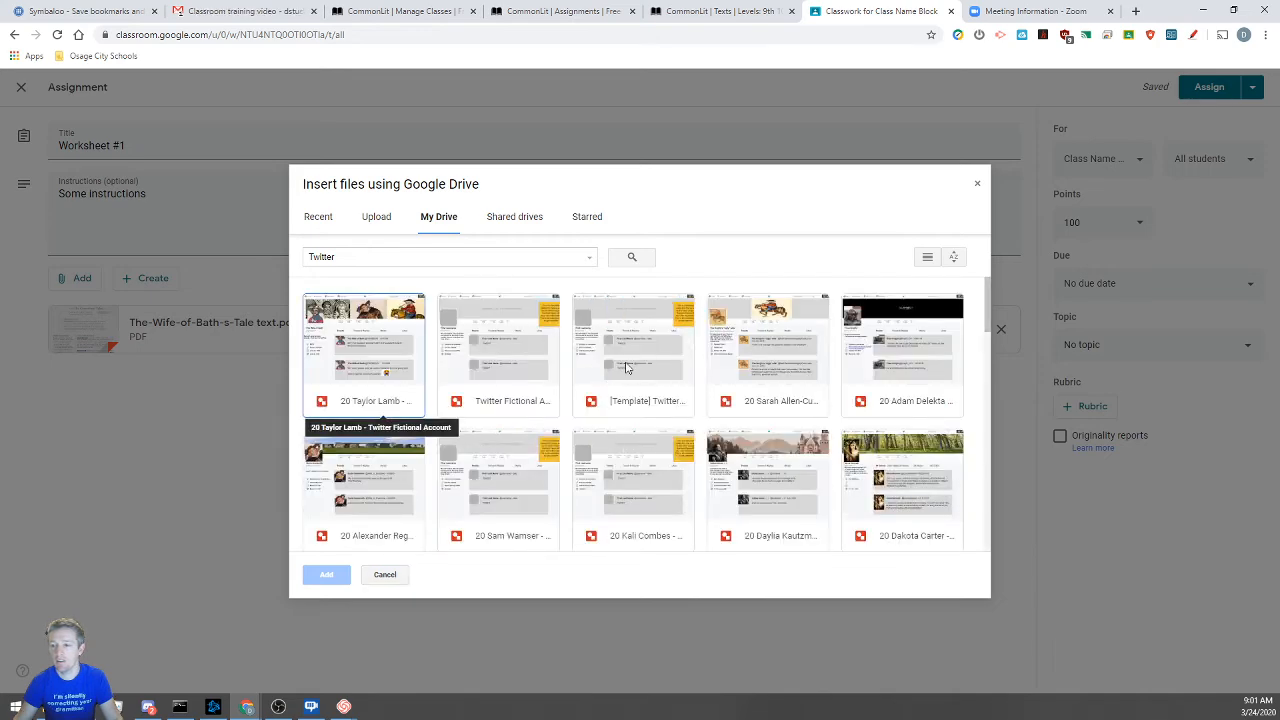
pyautogui.scroll(-2, 627, 368)
pyautogui.scroll(2, 627, 368)
pyautogui.click(630, 366)
pyautogui.click(326, 575)
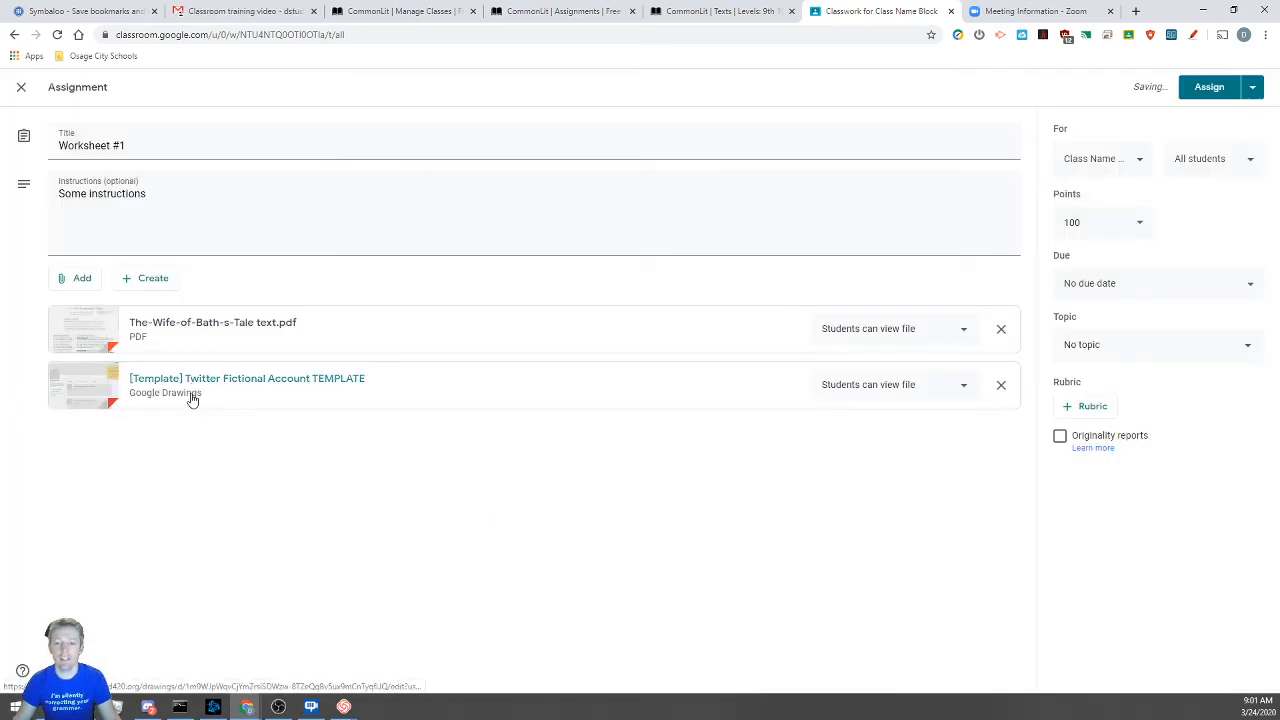
pyautogui.click(261, 389)
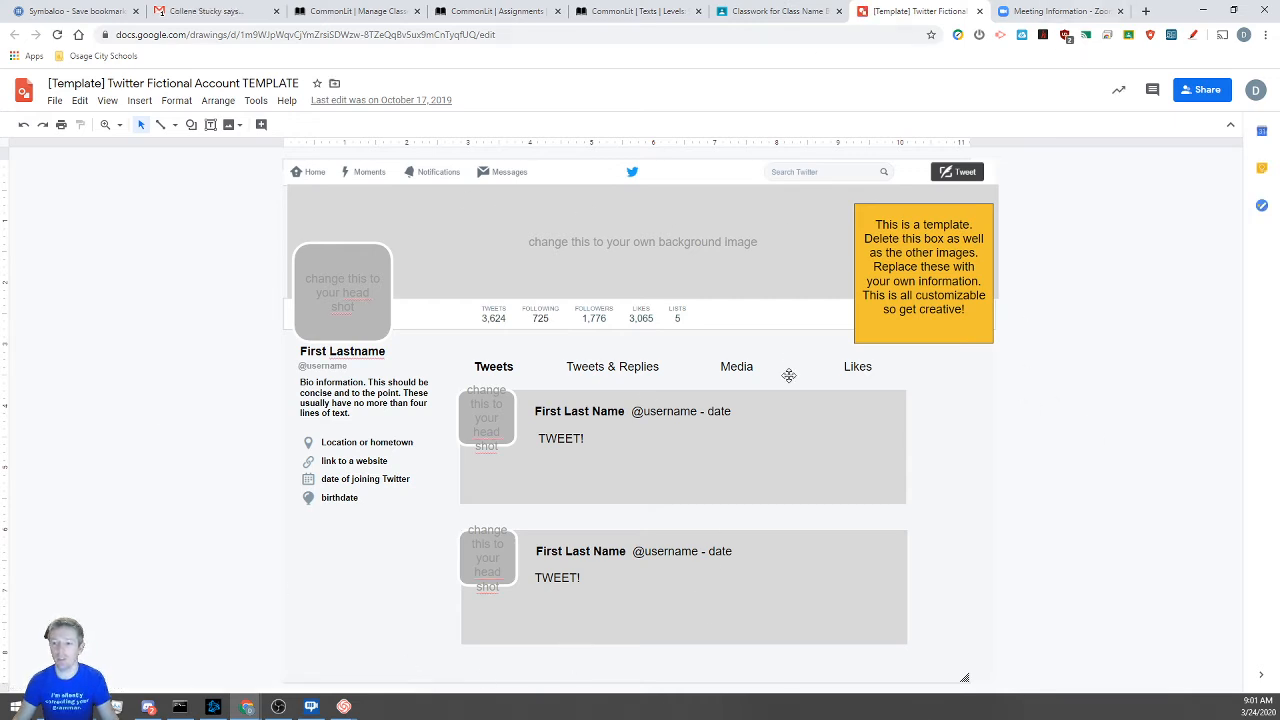
pyautogui.click(980, 12)
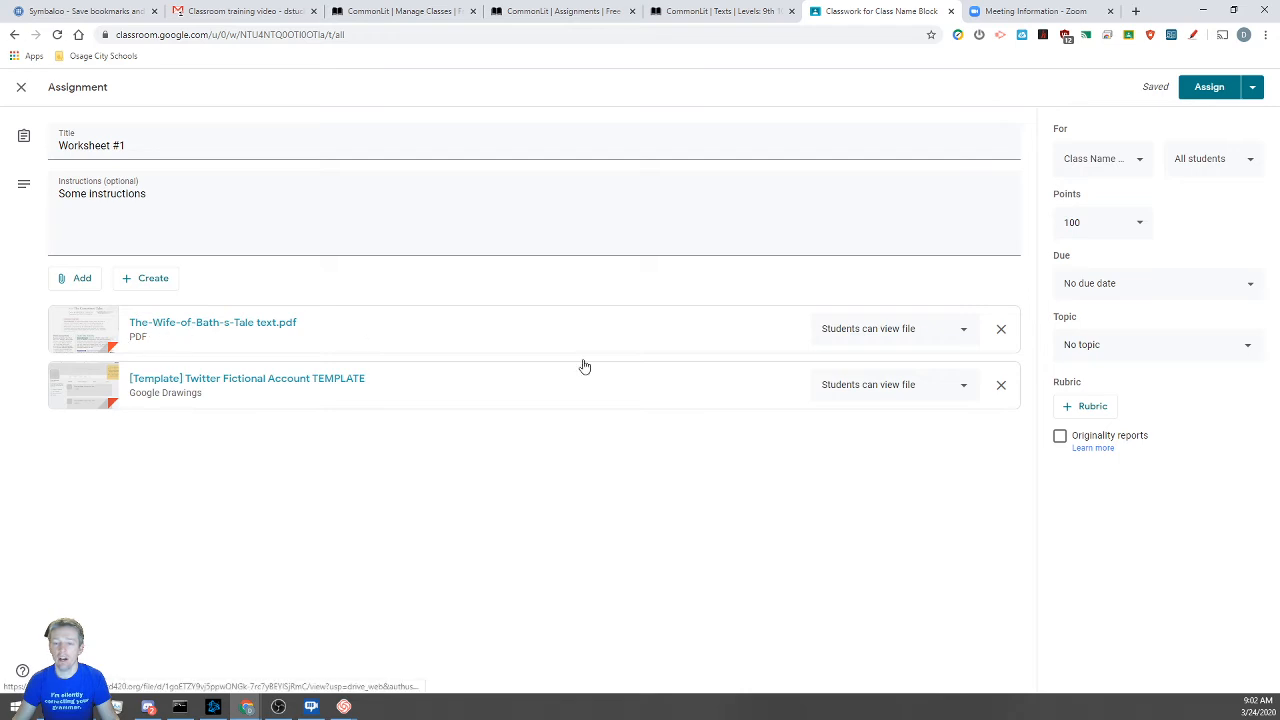
# Keep the PDF on 'Students can view file' and set the Twitter drawing to 'Make a copy for each student'
pyautogui.click(900, 334)
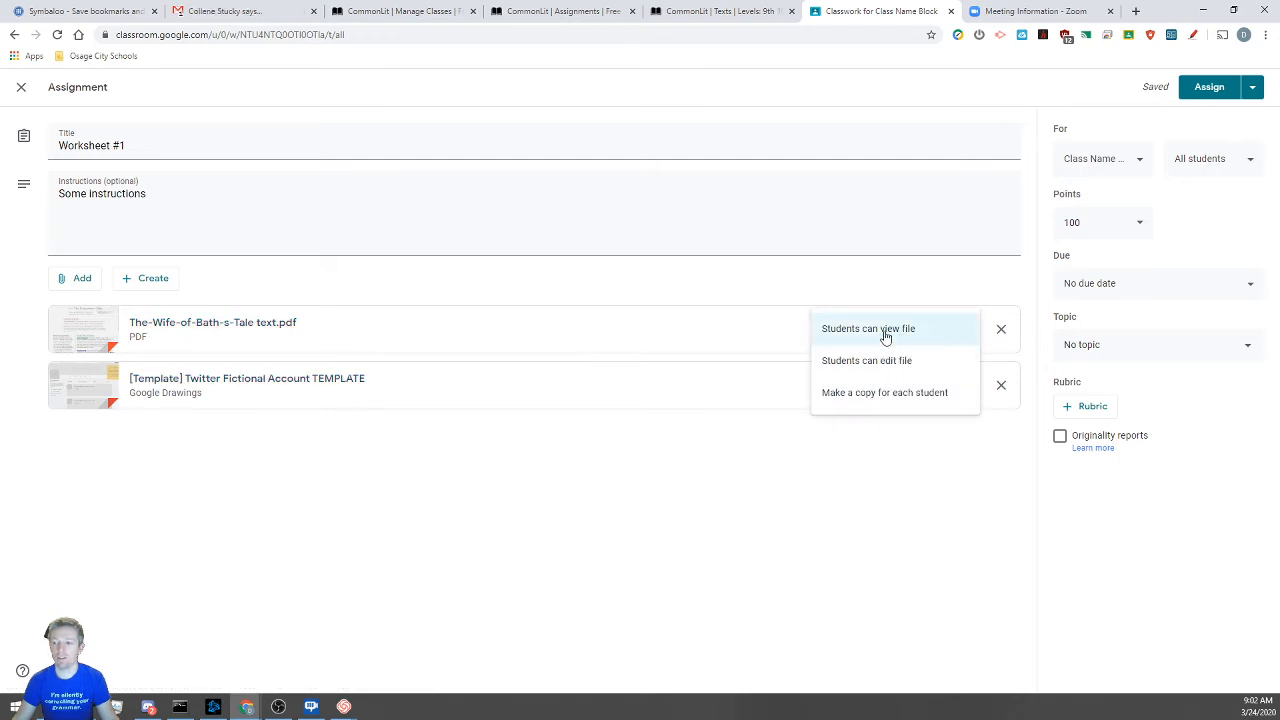
pyautogui.click(857, 331)
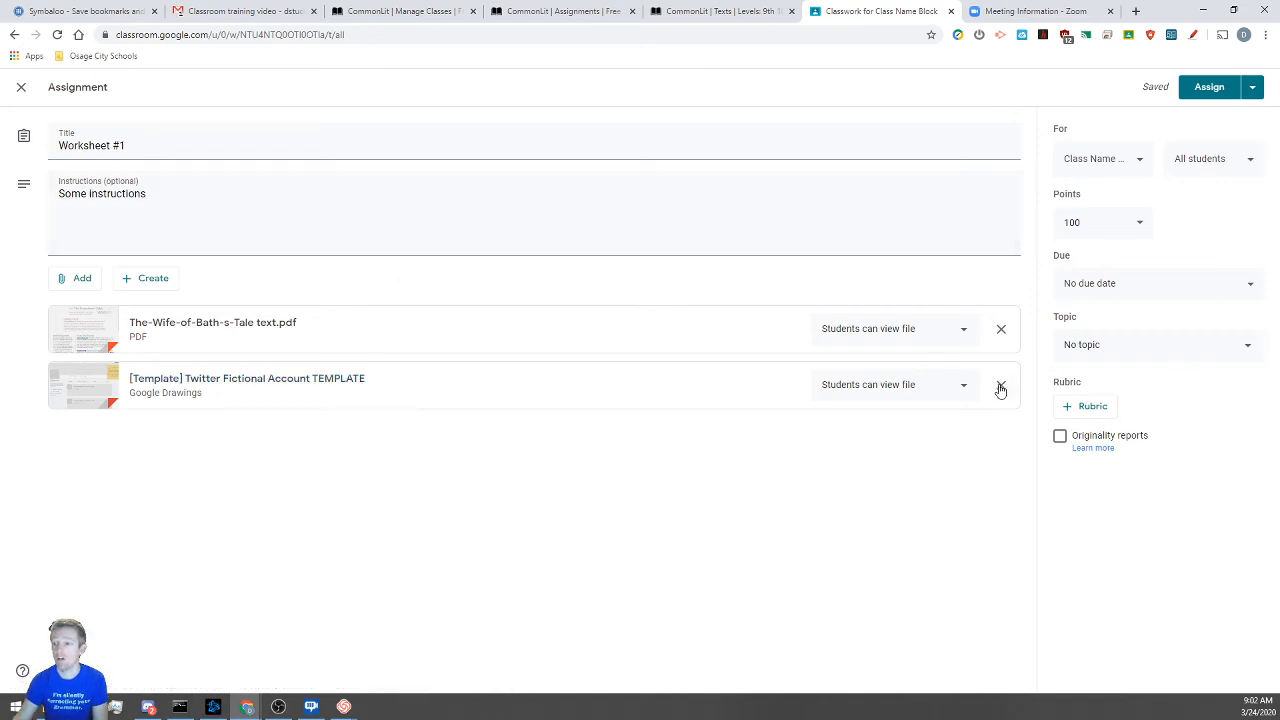
pyautogui.click(965, 386)
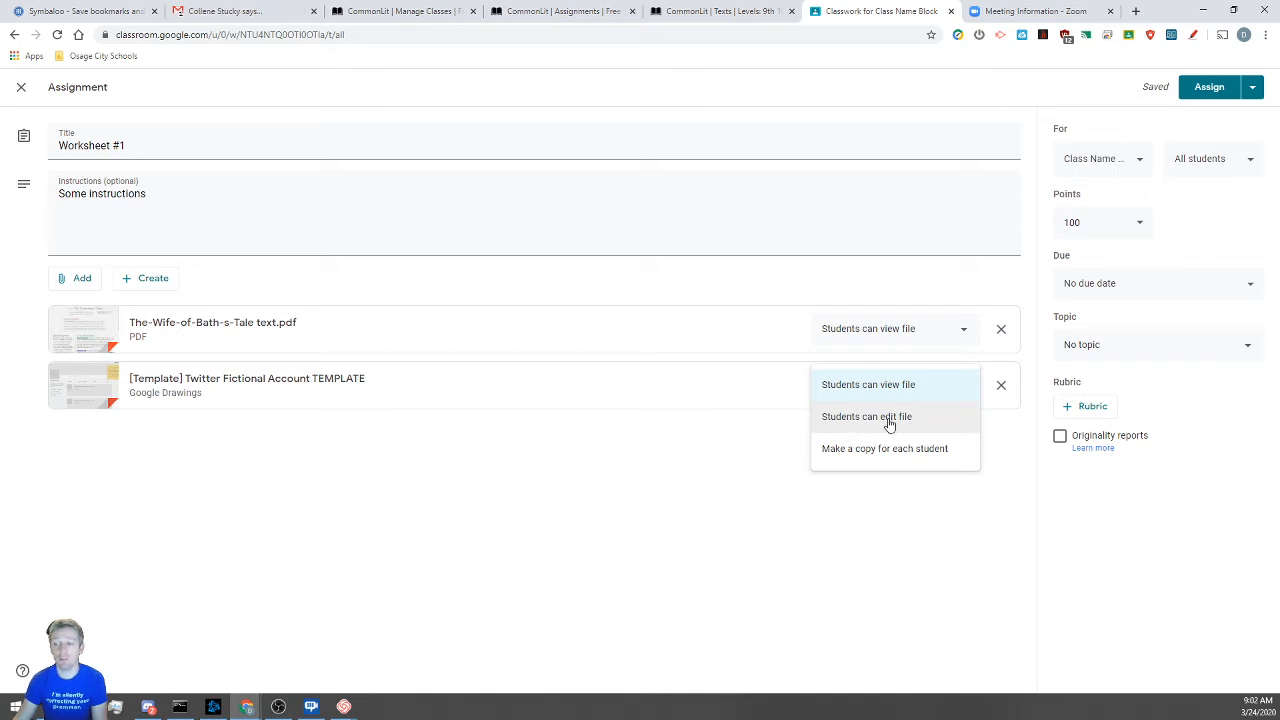
pyautogui.click(852, 462)
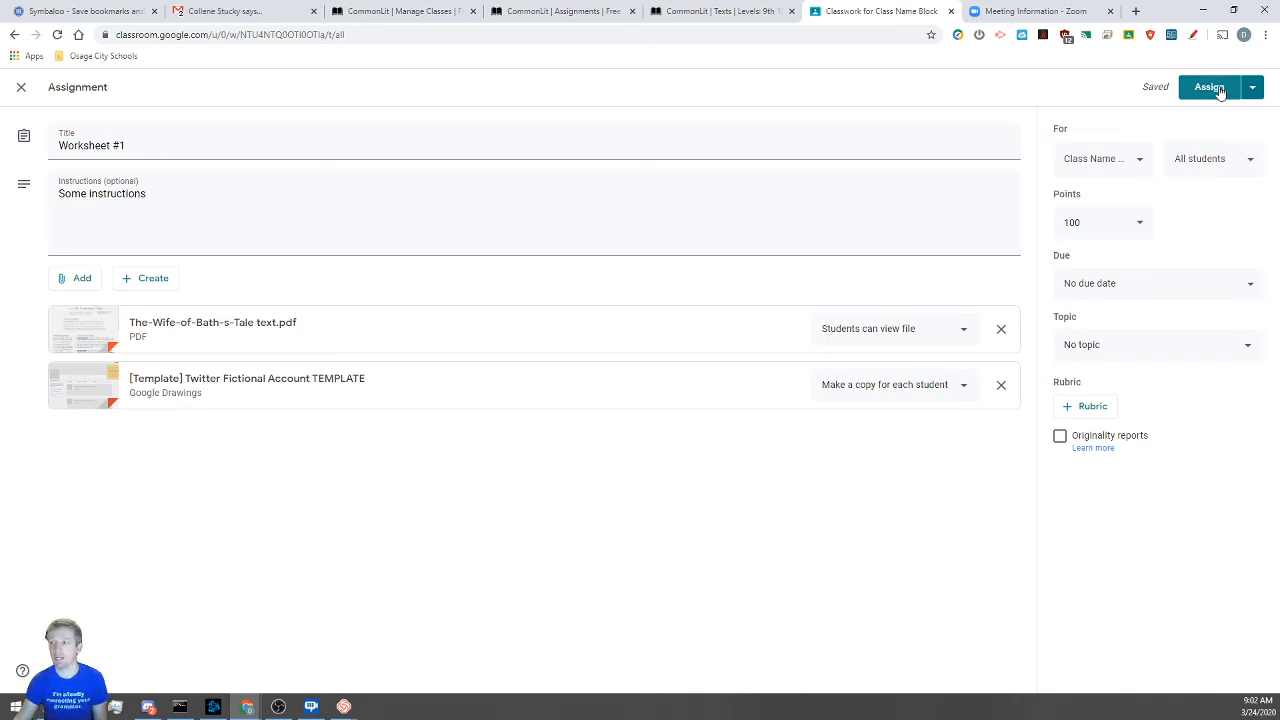
# Check the Assign dropdown's schedule and draft options, then assign Worksheet #1
pyautogui.click(1251, 90)
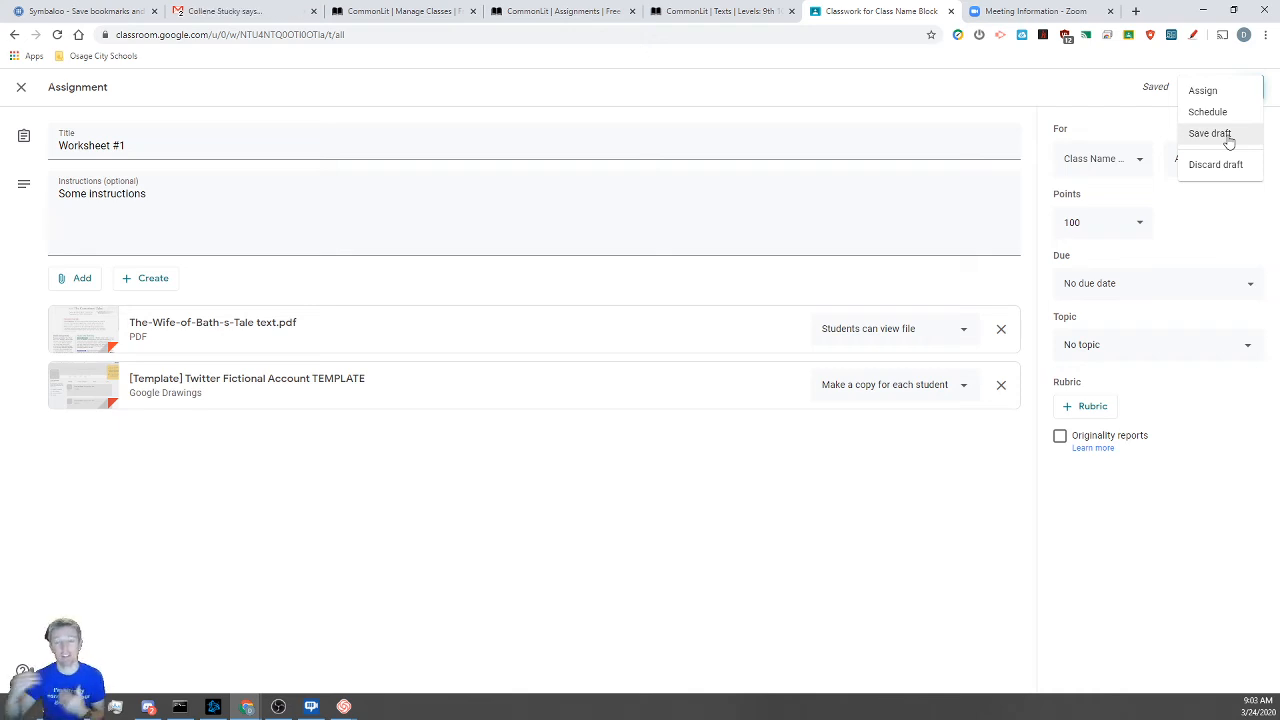
pyautogui.click(1204, 91)
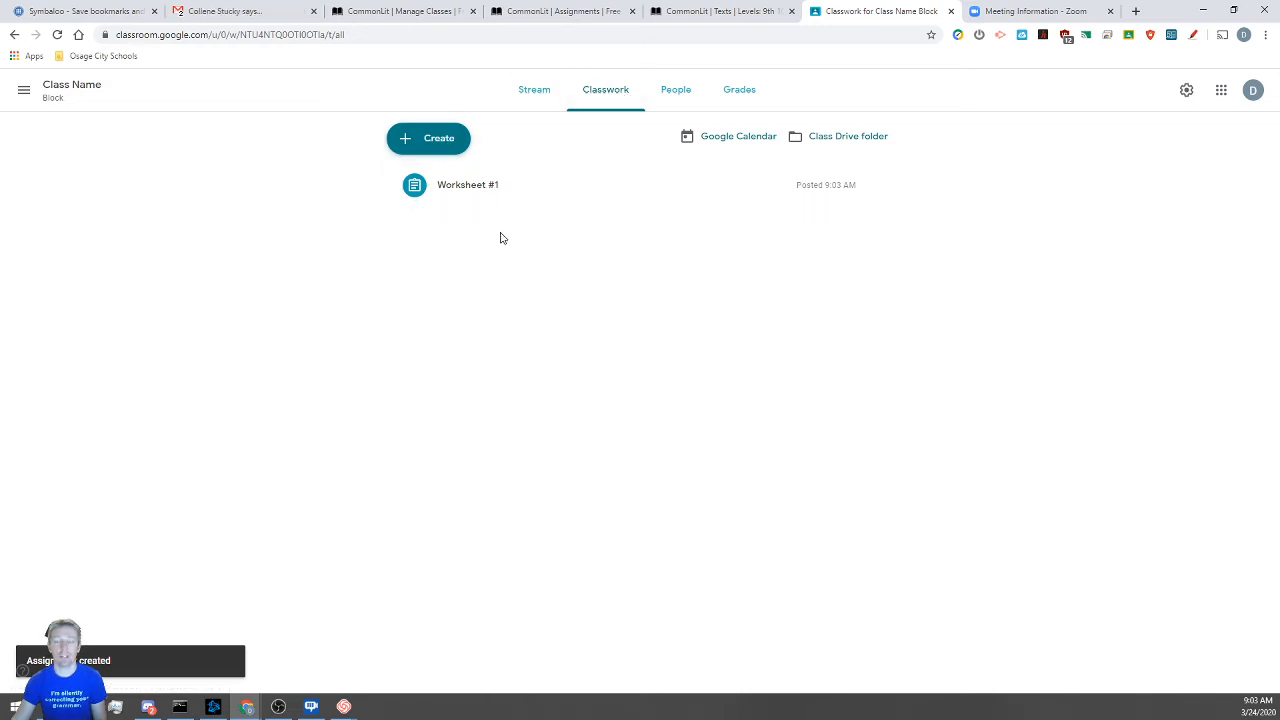
# Reopen Worksheet #1 for editing and place it under a new Chaucer topic
pyautogui.click(876, 186)
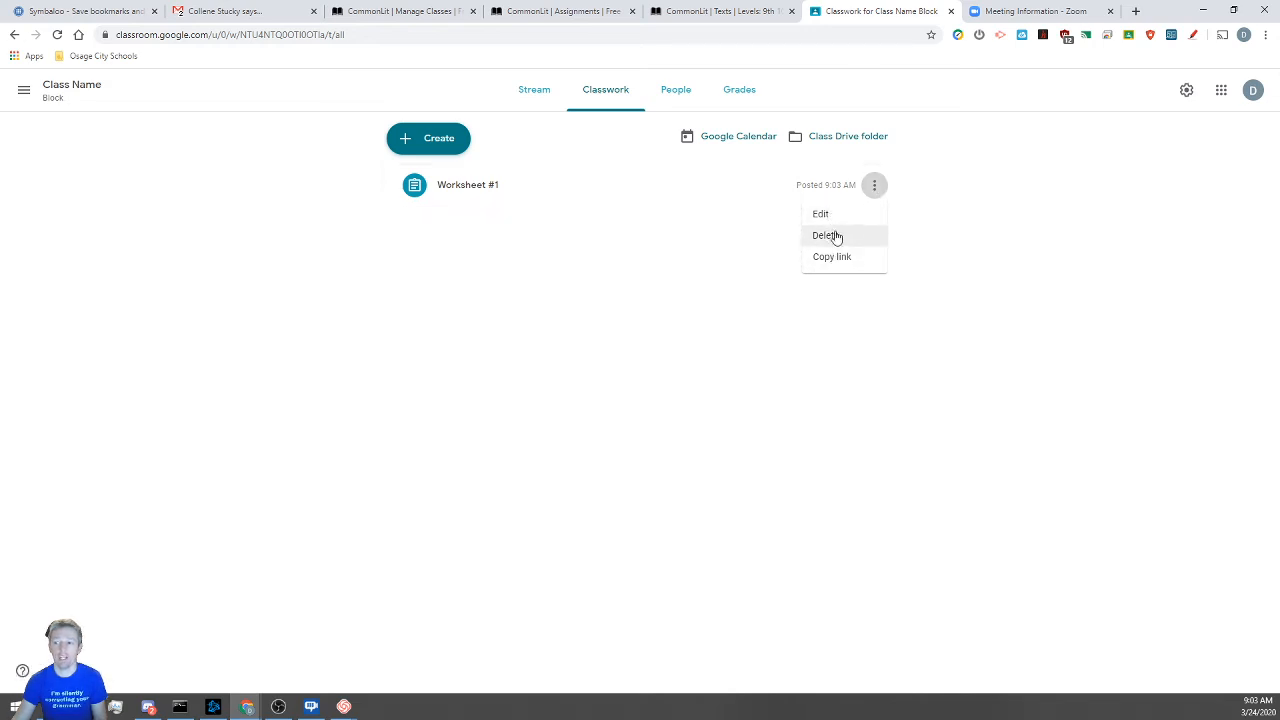
pyautogui.click(838, 222)
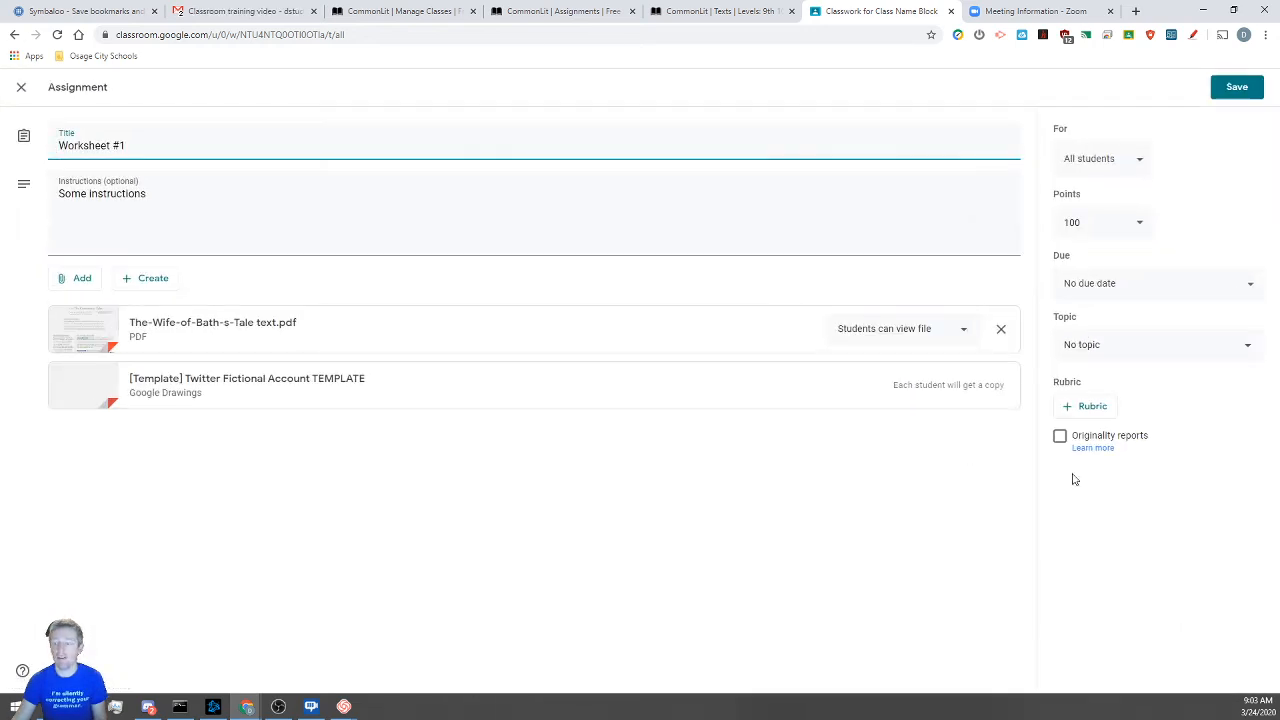
pyautogui.click(1141, 347)
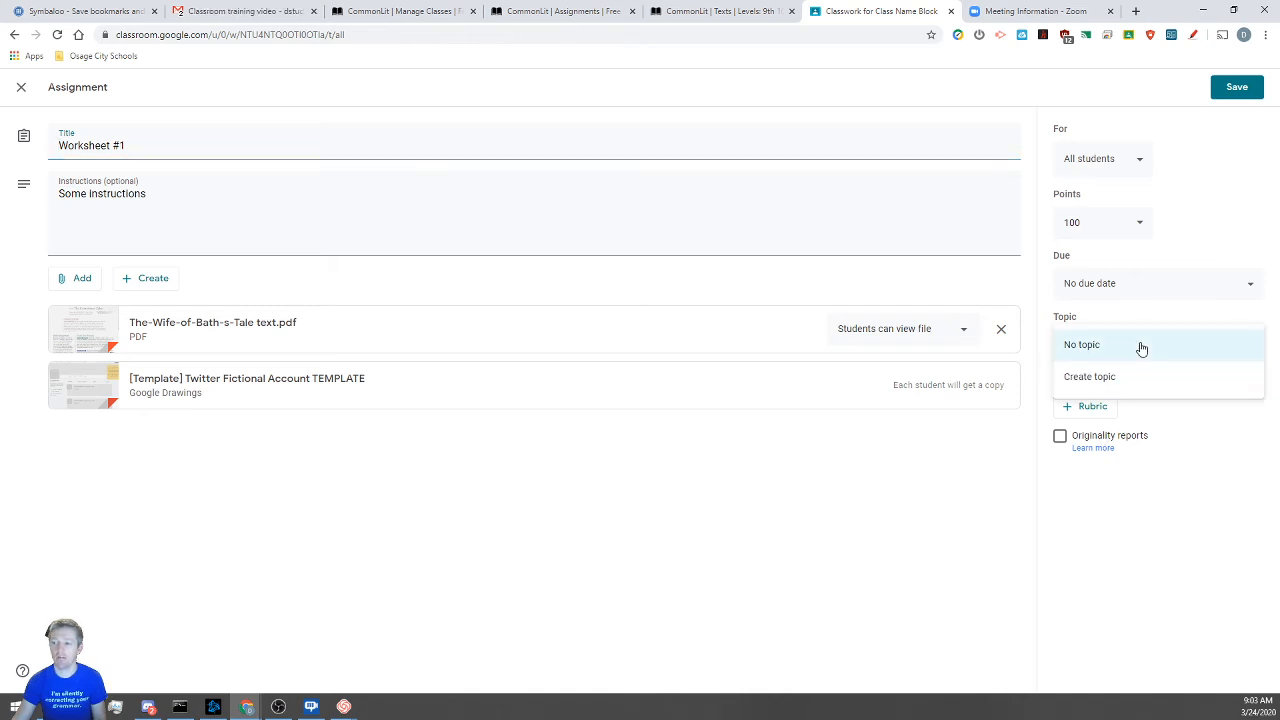
pyautogui.click(1094, 375)
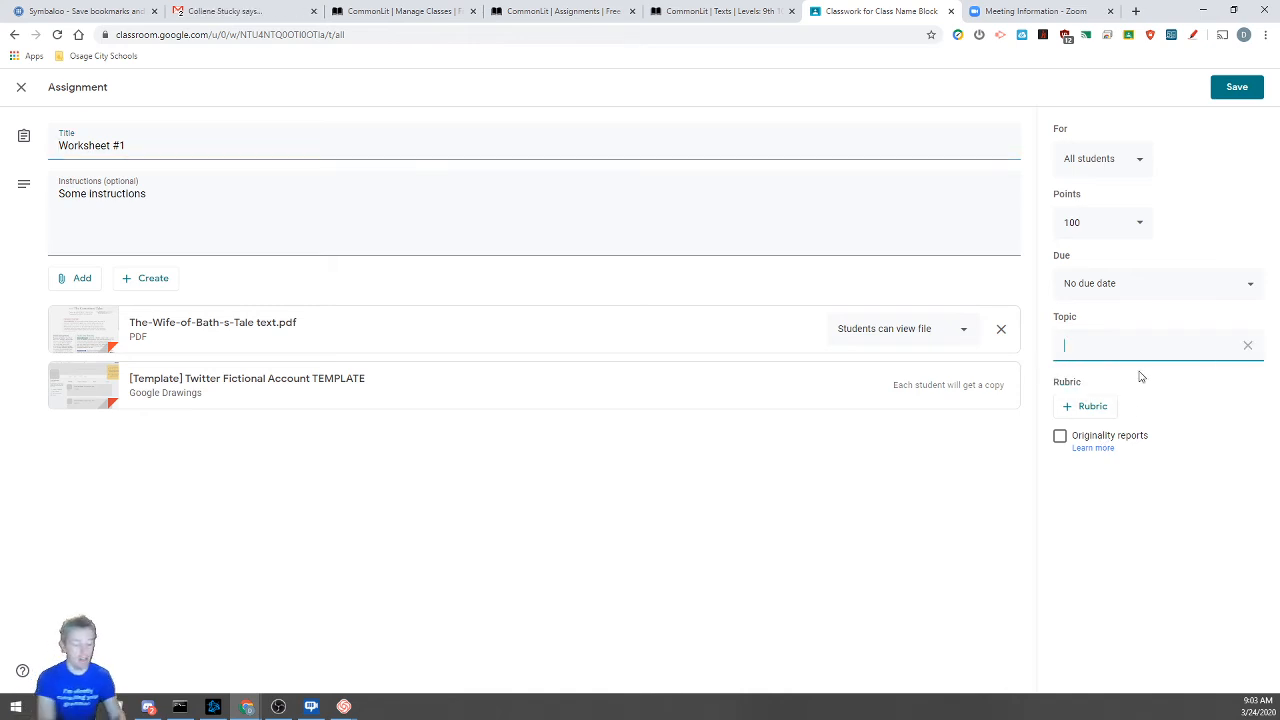
pyautogui.write('Chau')
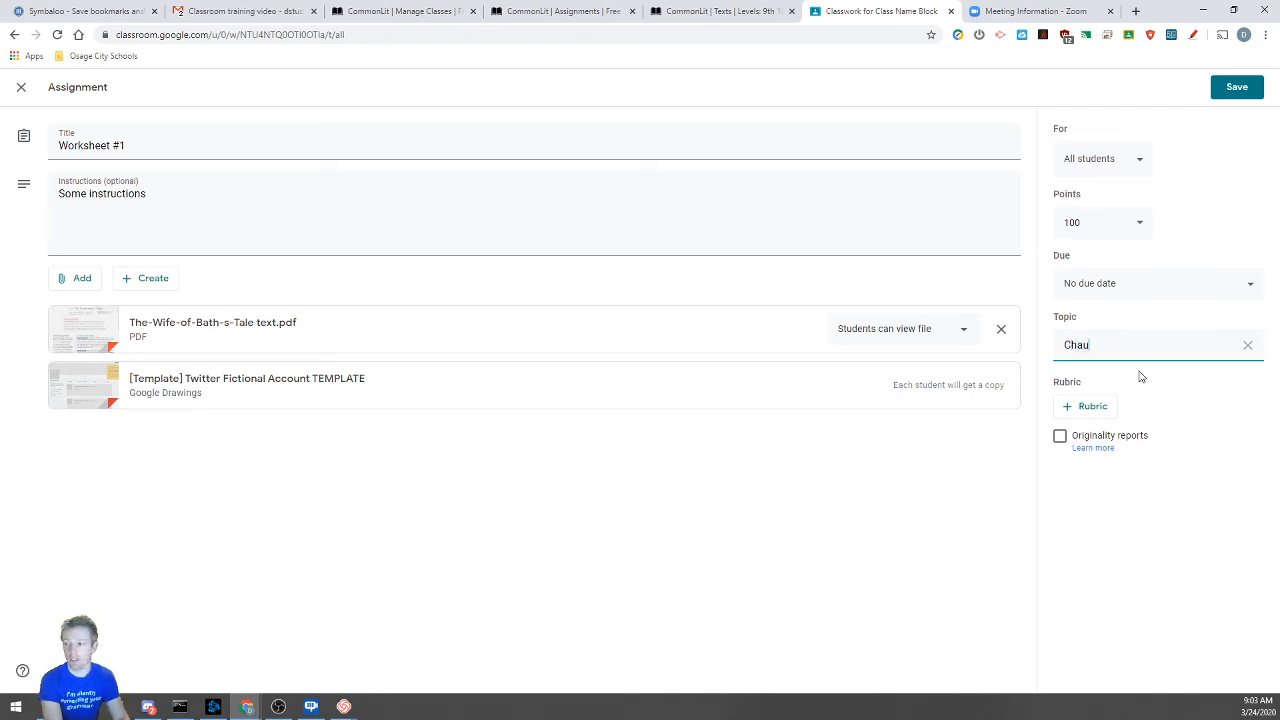
pyautogui.write('cee')
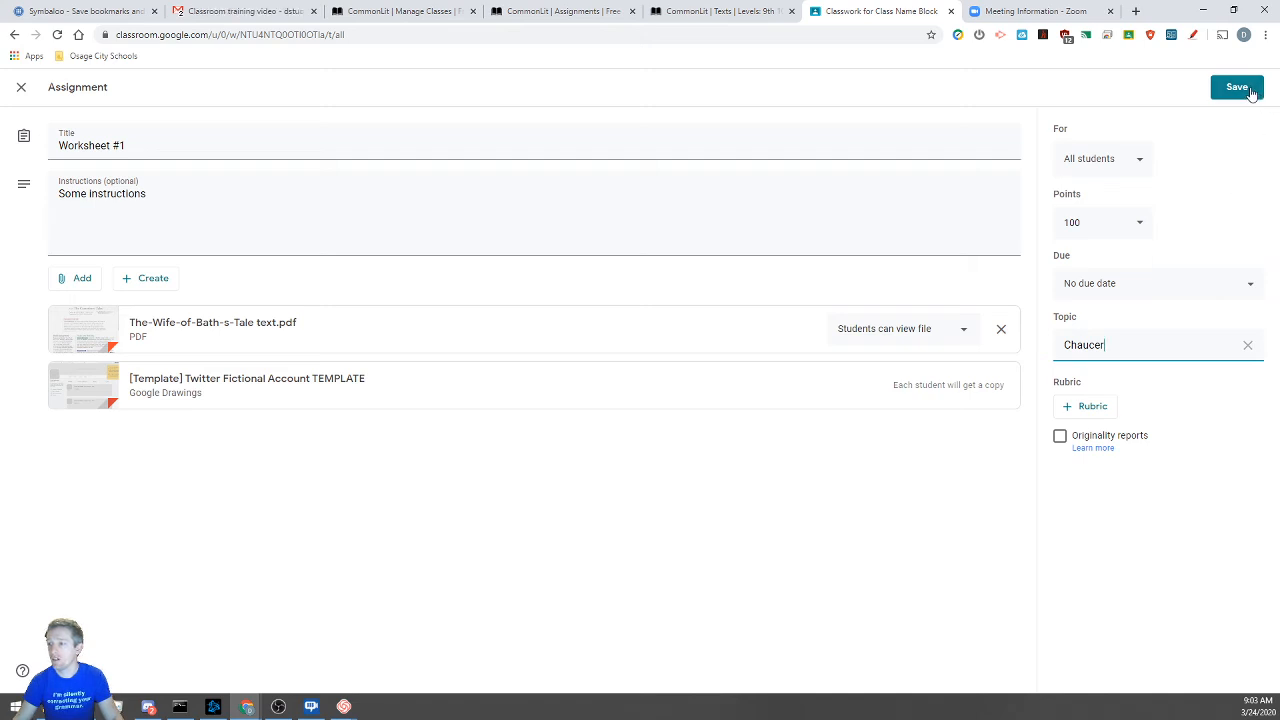
# Set the assignment's due date to March 27, 2020 and save it
pyautogui.click(1163, 287)
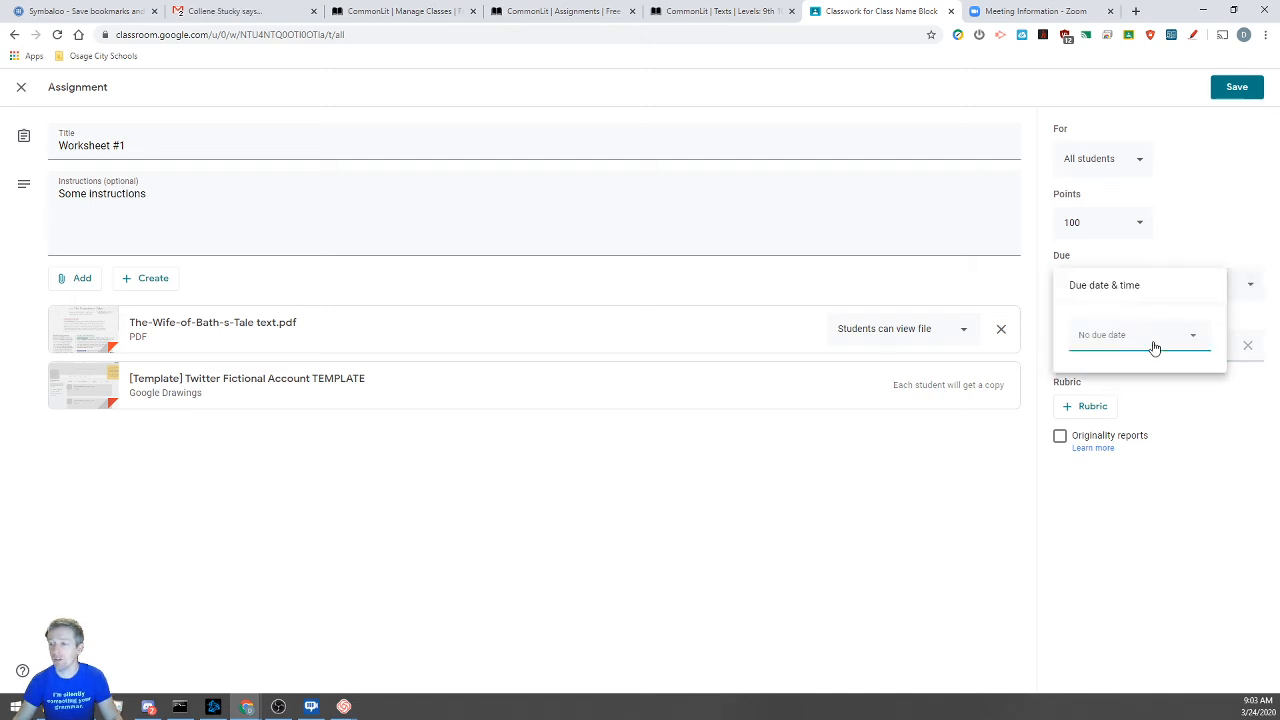
pyautogui.click(1154, 347)
pyautogui.click(1186, 461)
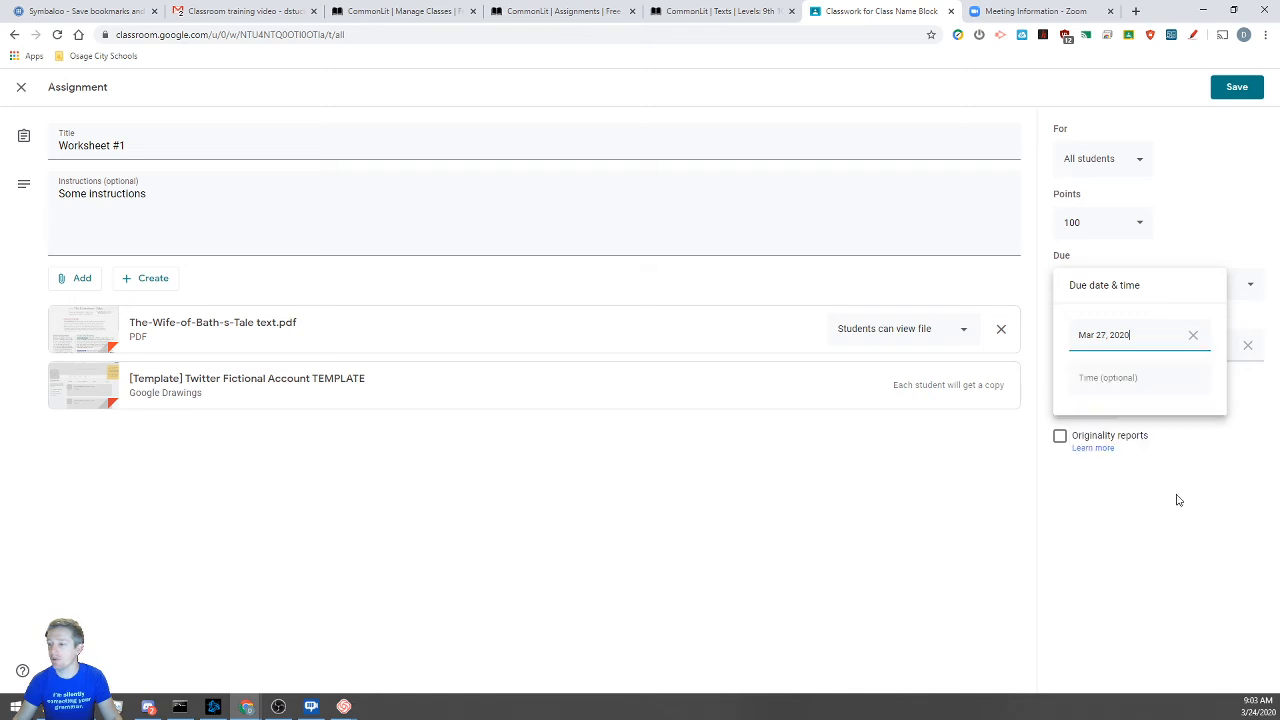
pyautogui.click(1182, 209)
pyautogui.click(1222, 89)
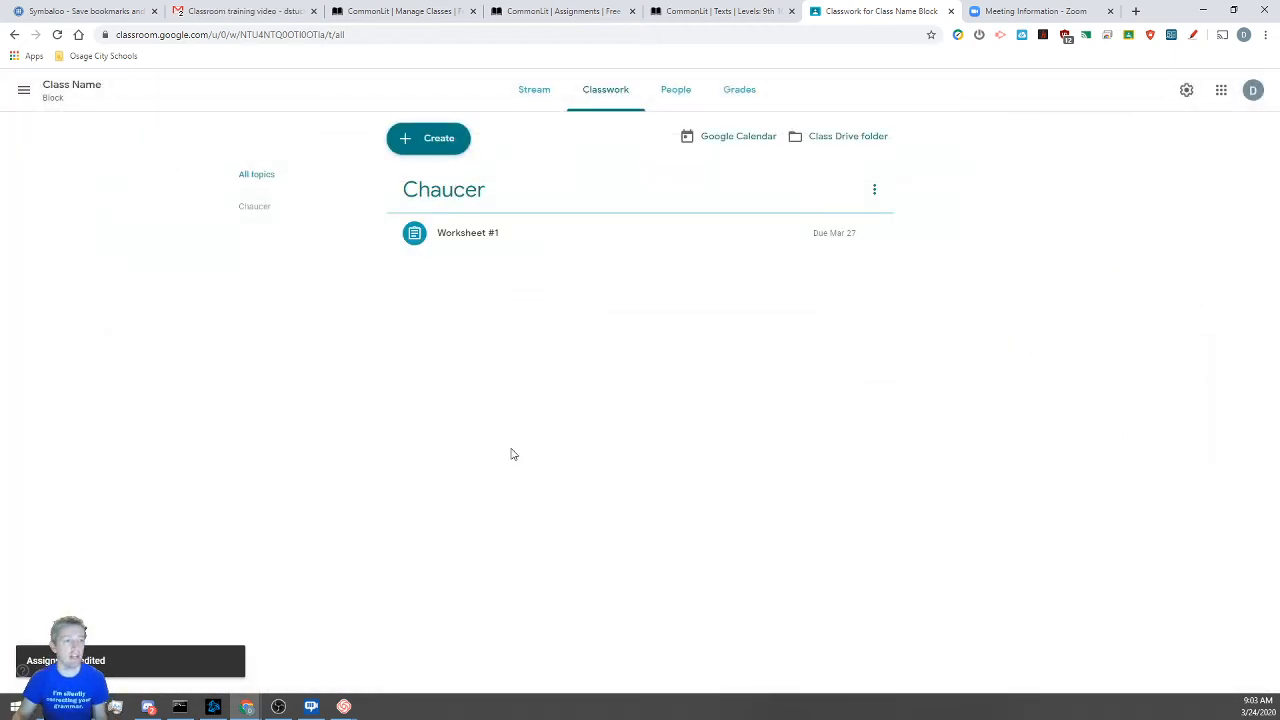
# Expand the Worksheet #1 row to view its details, then return to the Stream
pyautogui.click(465, 228)
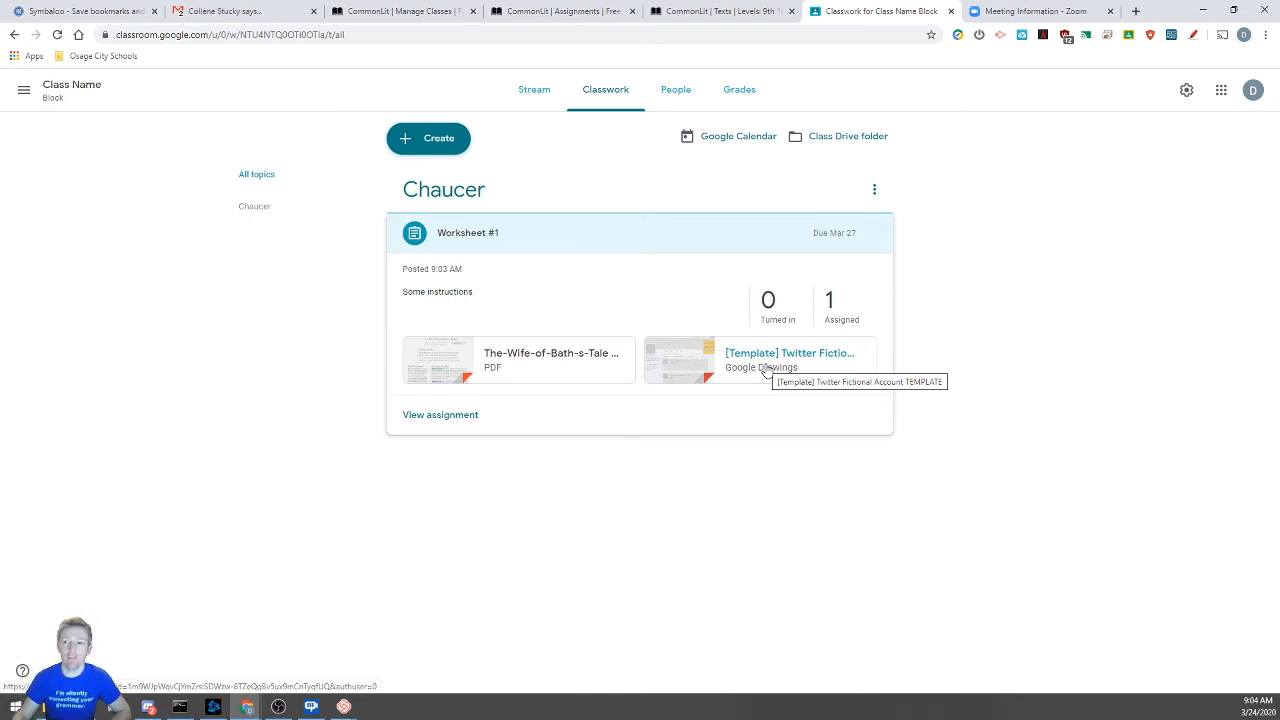
pyautogui.click(538, 94)
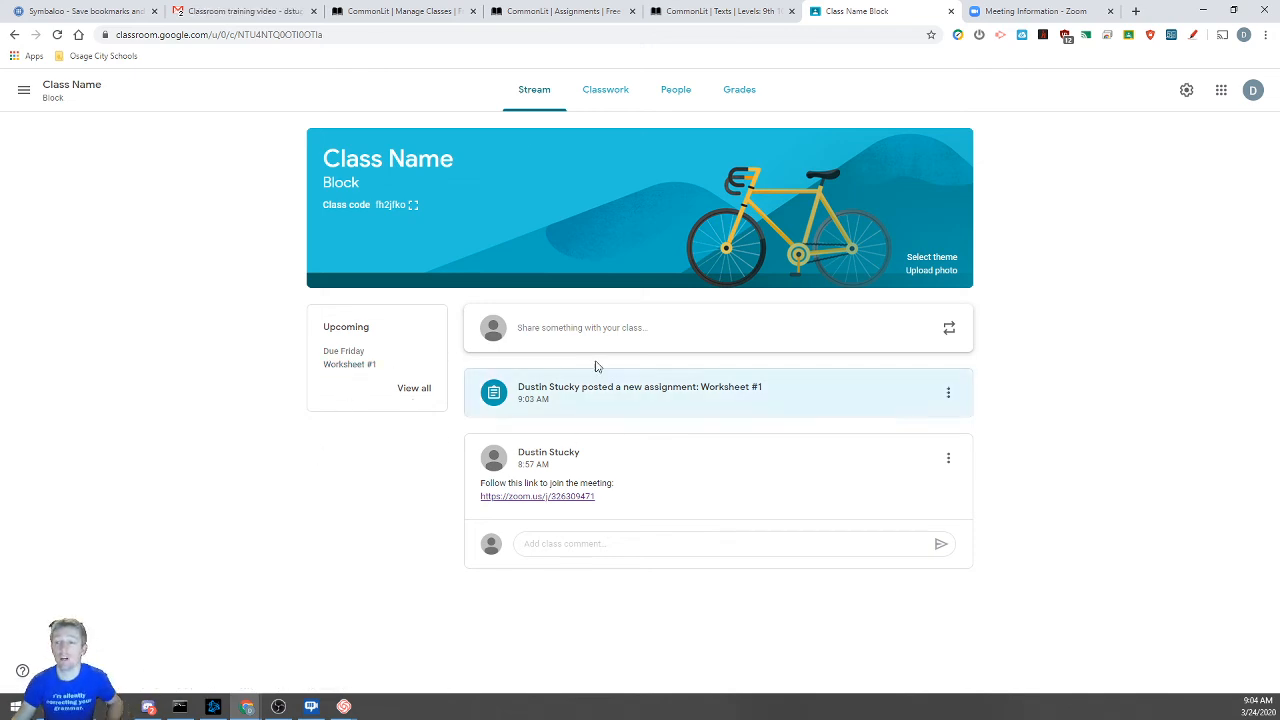
# Filter Classwork to the Chaucer topic, then on People start and cancel a guardian invitation
pyautogui.click(620, 97)
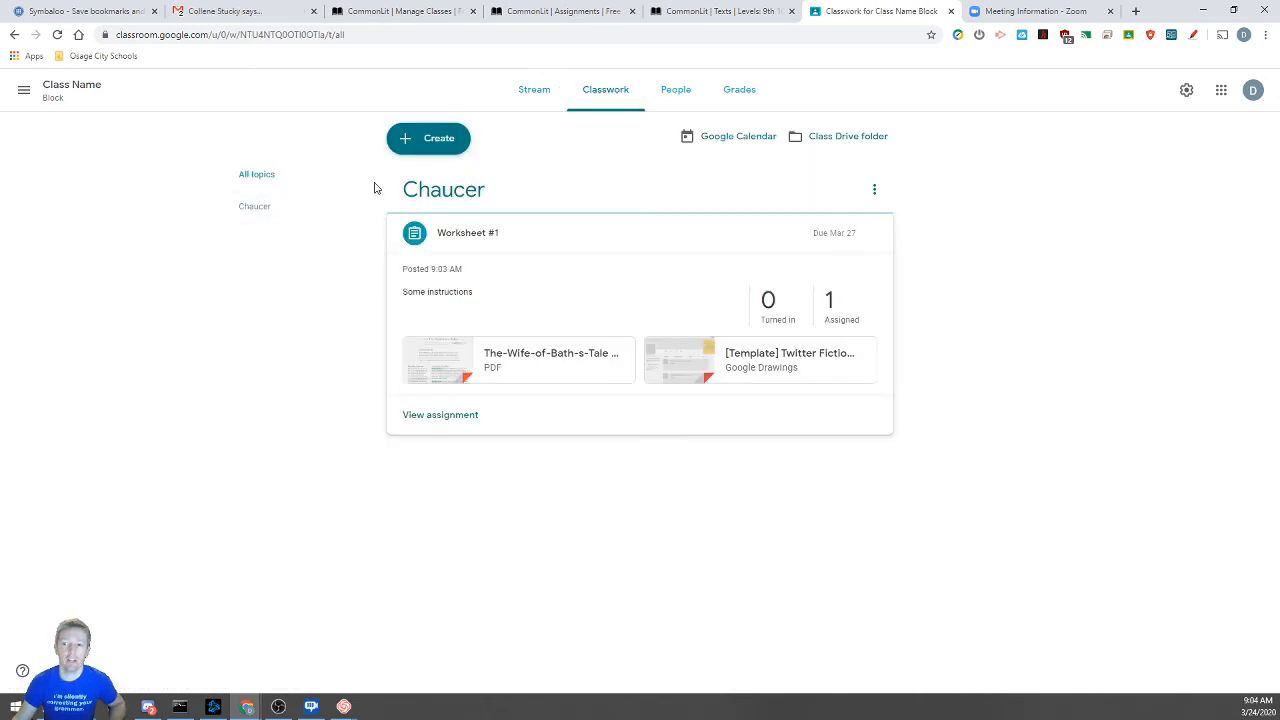
pyautogui.click(262, 220)
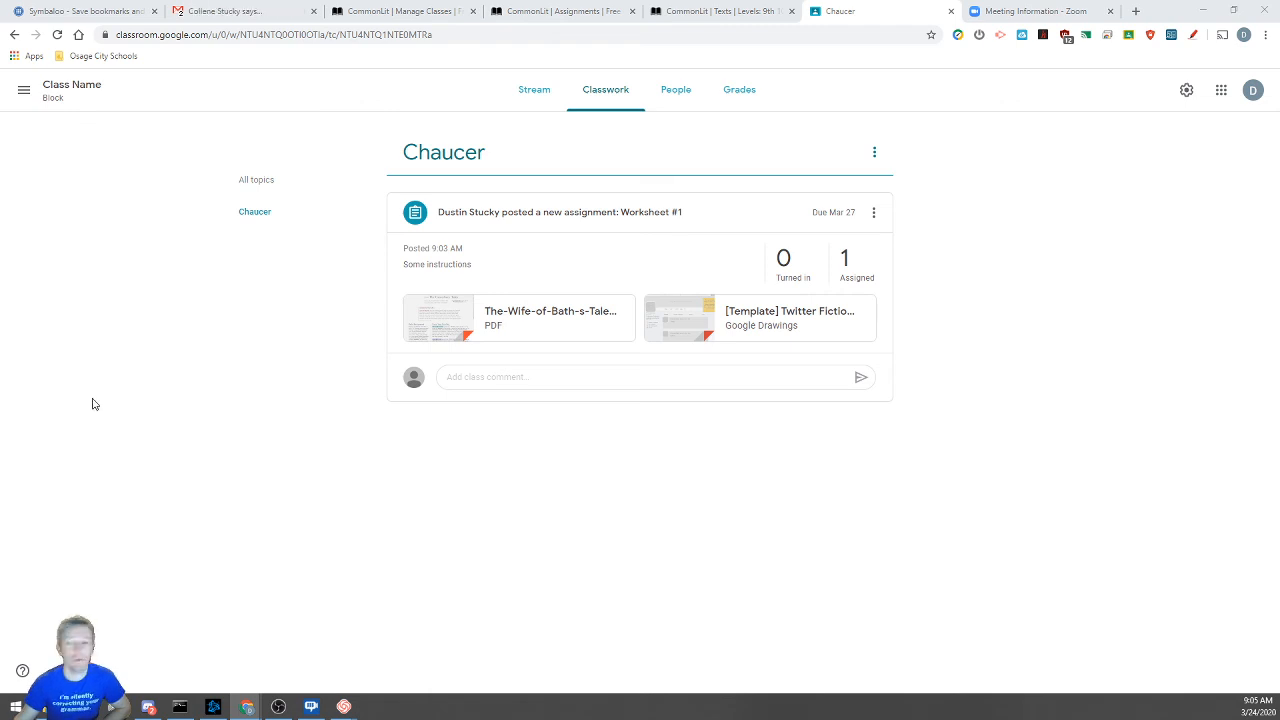
pyautogui.click(685, 104)
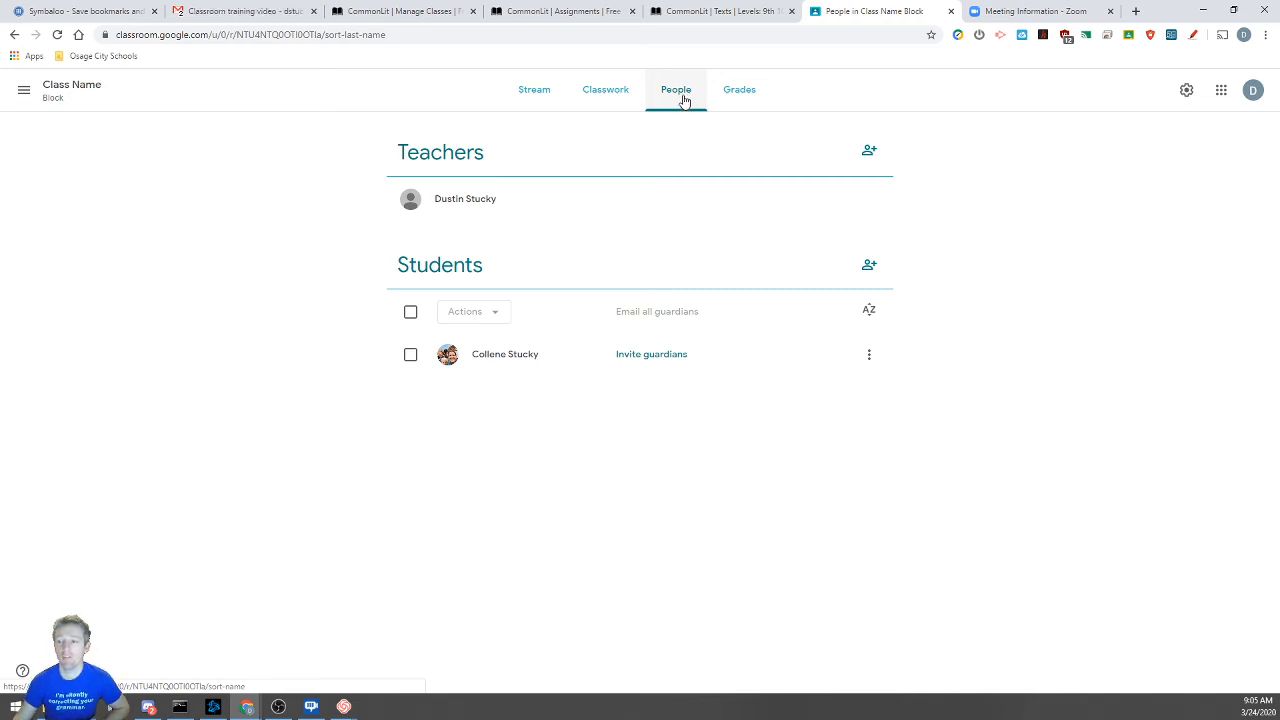
pyautogui.click(651, 356)
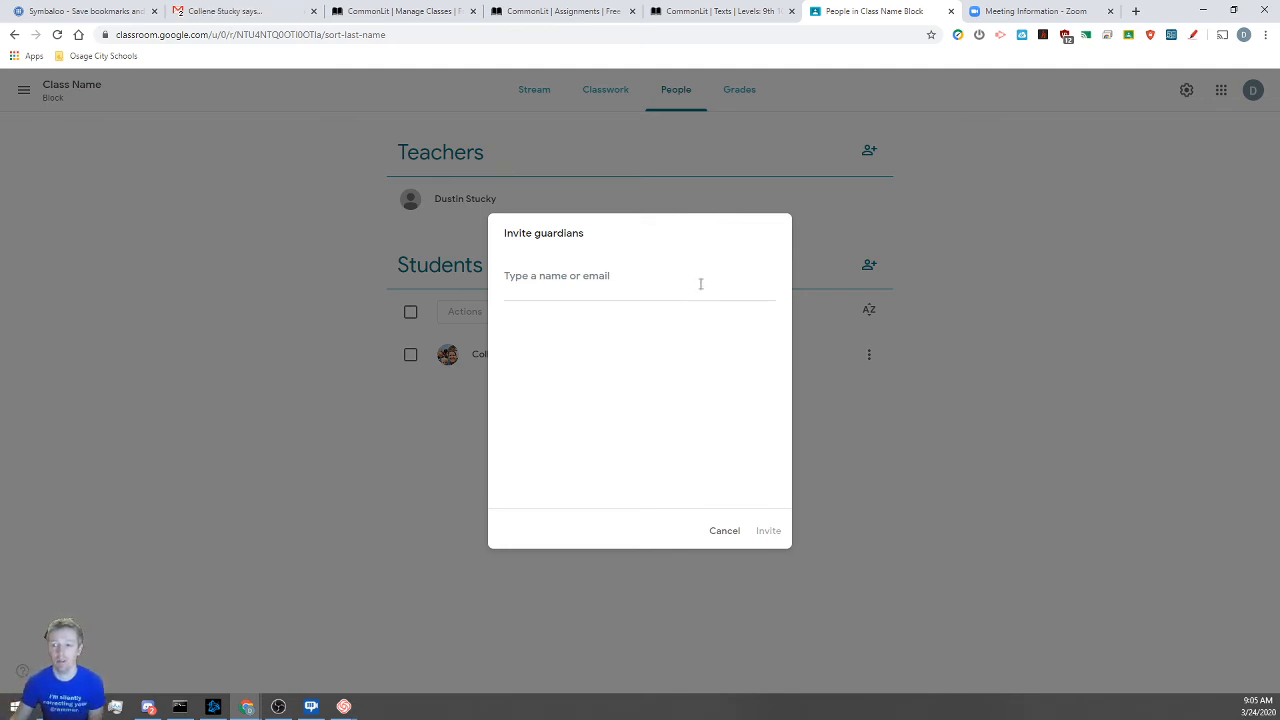
pyautogui.click(724, 531)
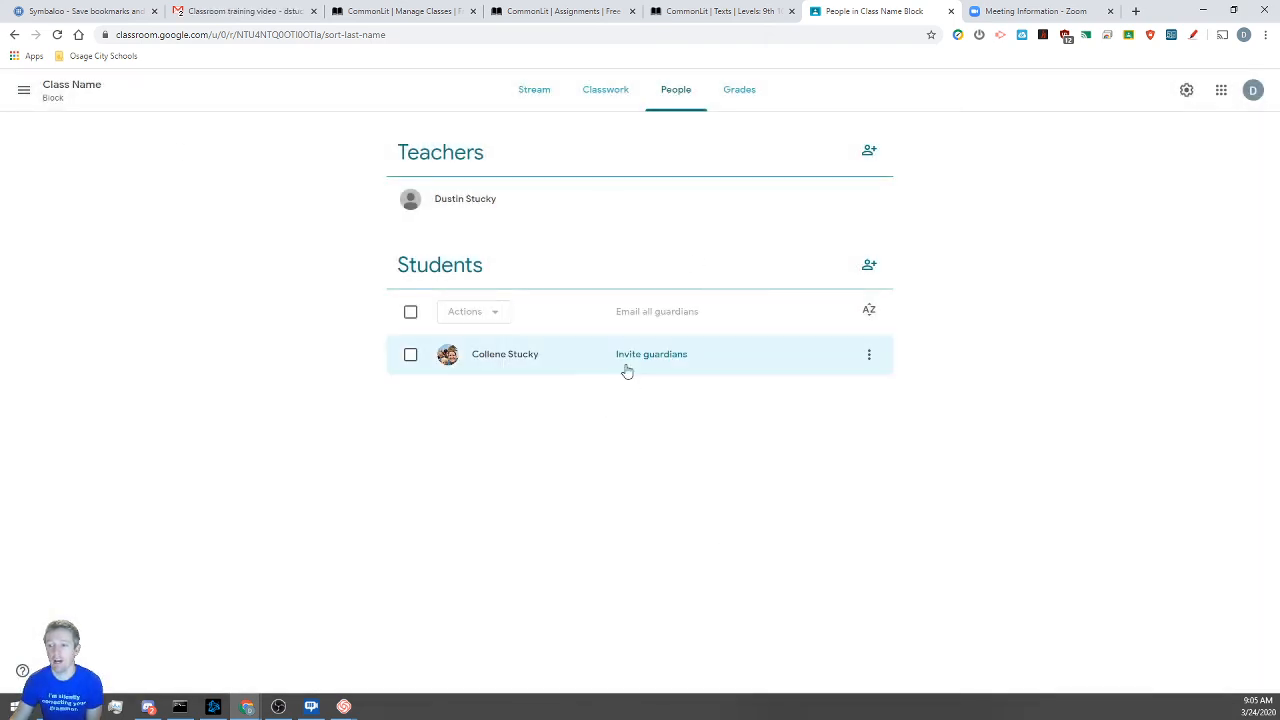
# Start an e-mail to the student from the roster menu, then close it unsent
pyautogui.click(870, 358)
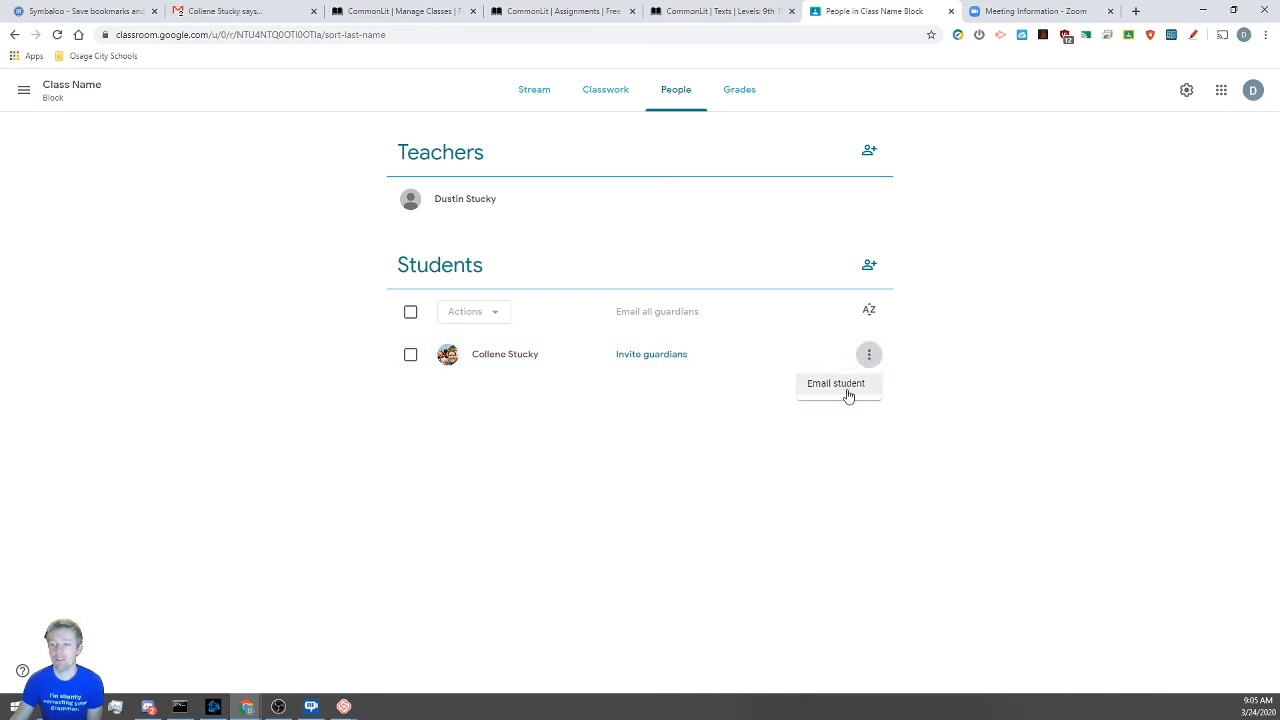
pyautogui.click(847, 391)
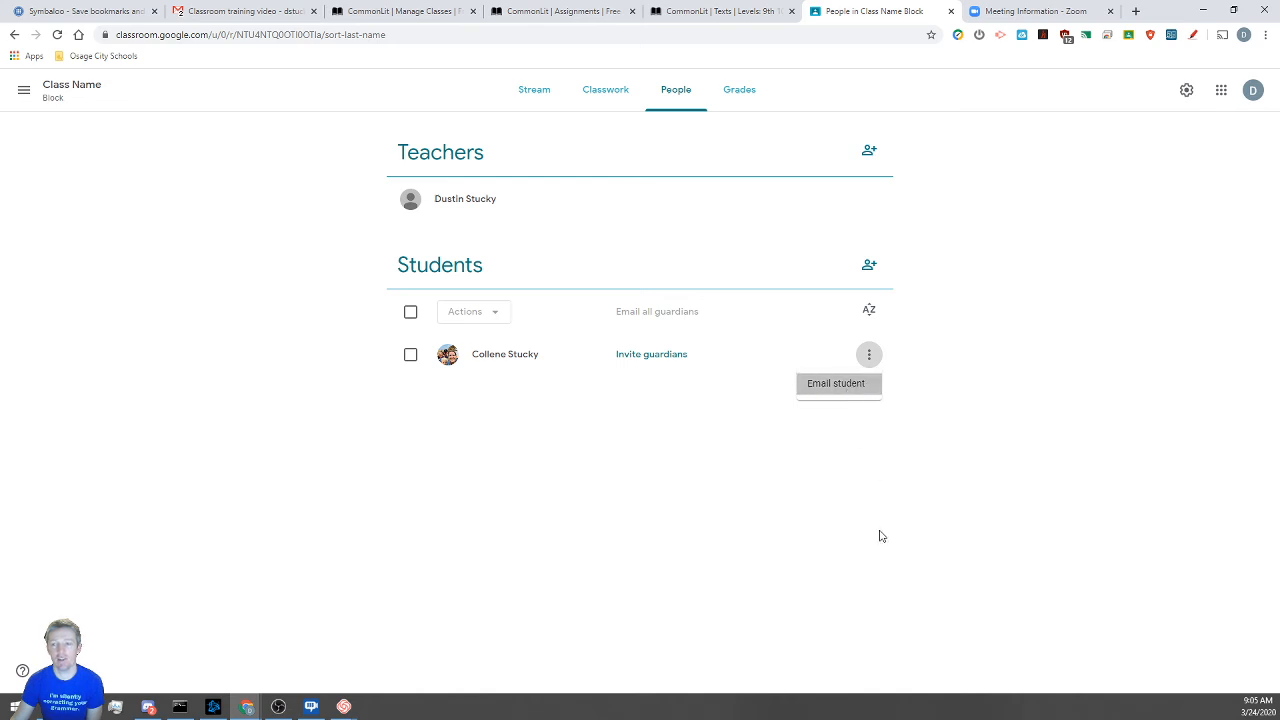
pyautogui.click(979, 11)
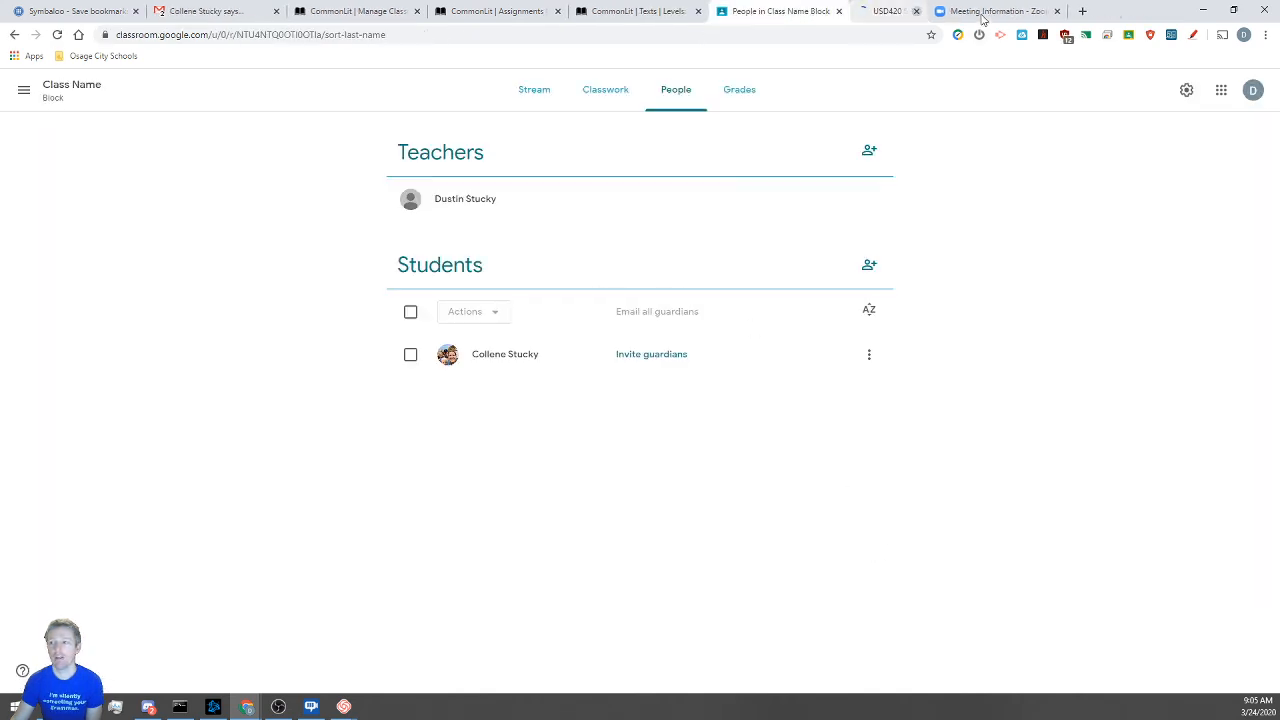
# Select students and inspect the Actions menu without applying anything, then return to Classwork
pyautogui.click(411, 313)
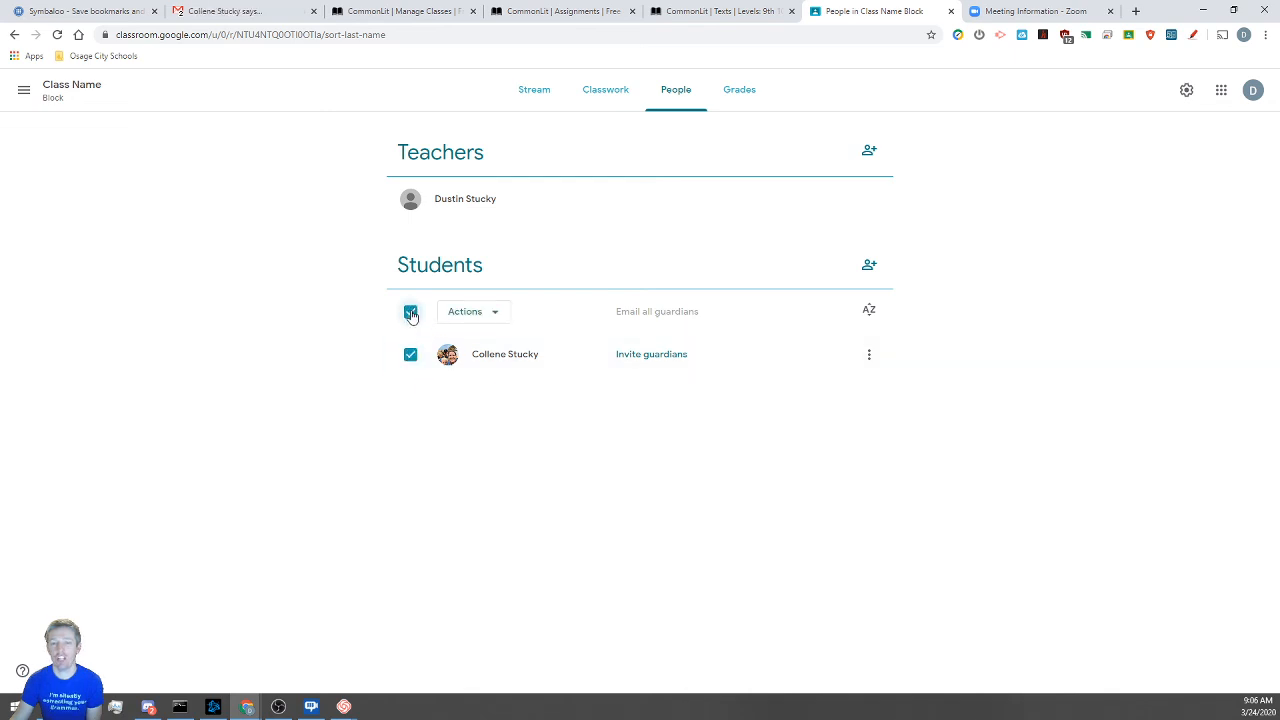
pyautogui.click(487, 312)
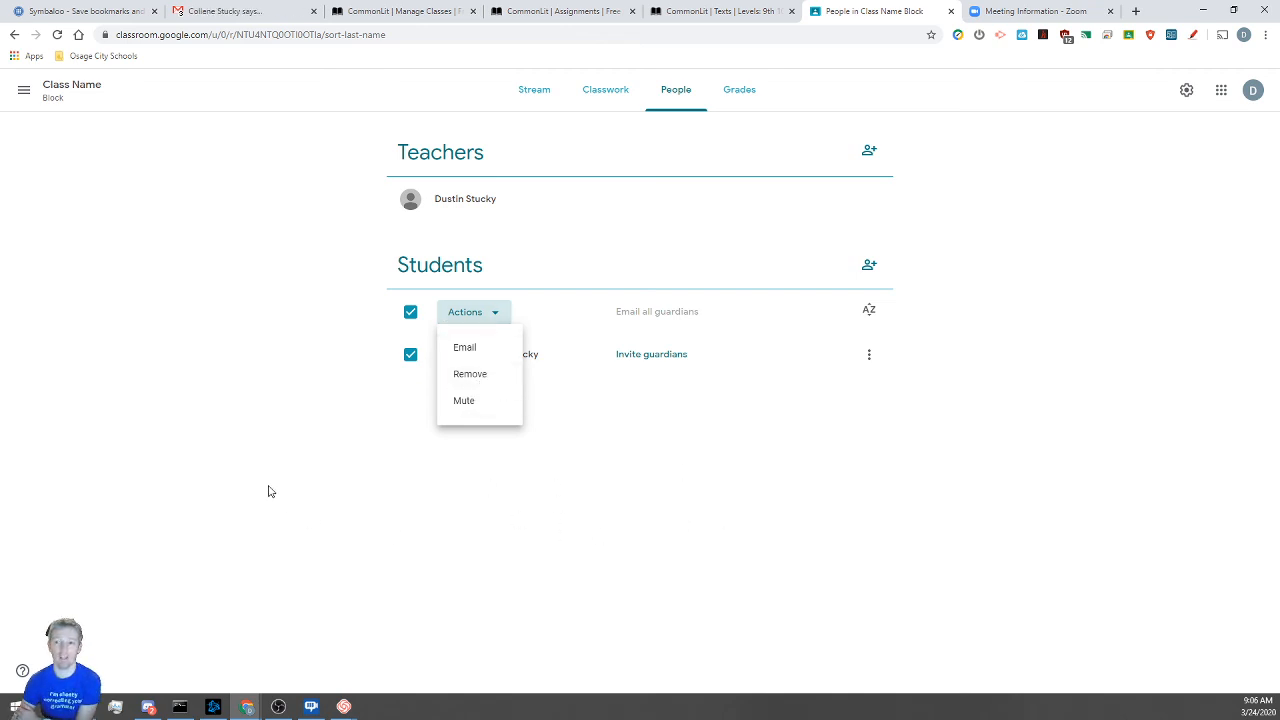
pyautogui.click(386, 443)
pyautogui.click(410, 314)
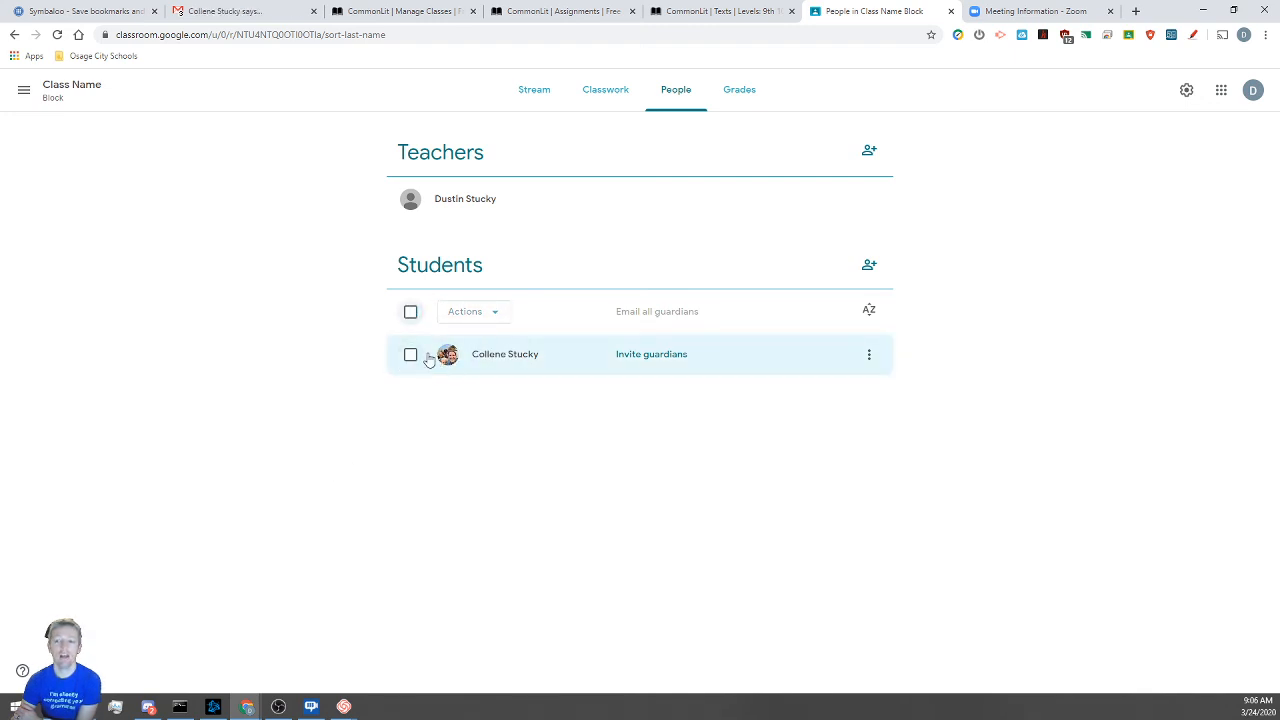
pyautogui.click(410, 354)
pyautogui.click(505, 313)
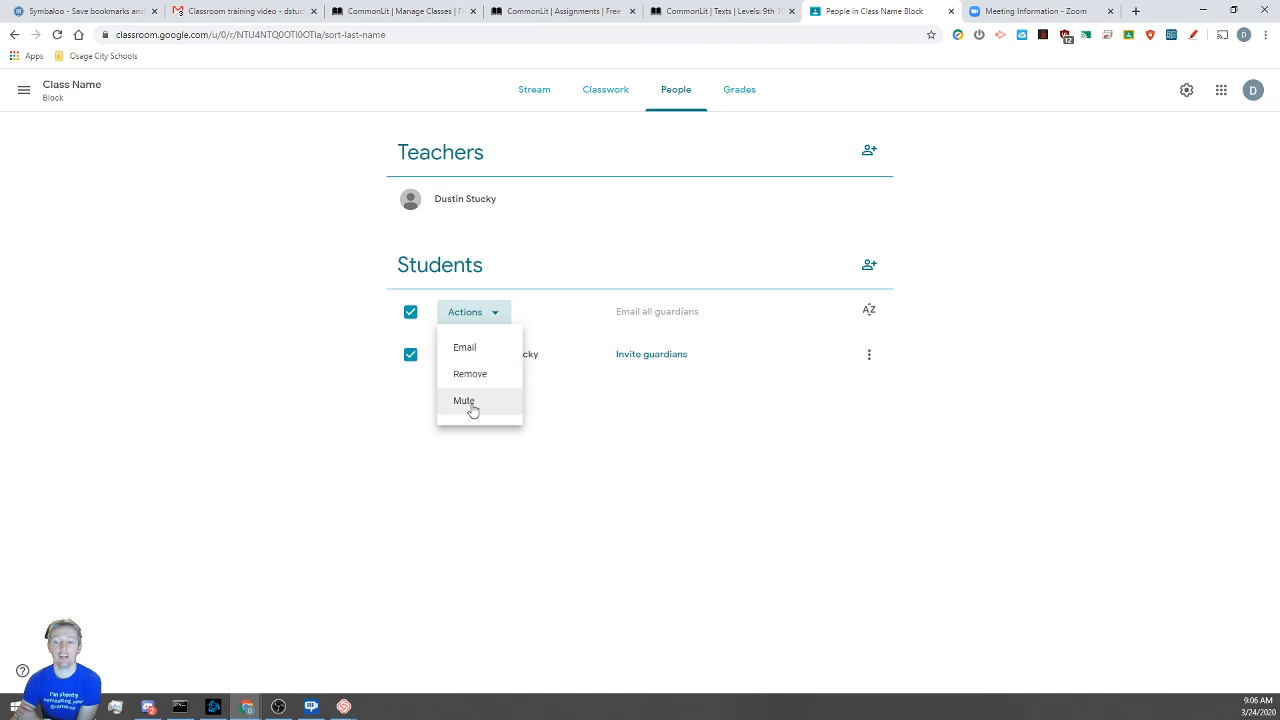
pyautogui.click(206, 380)
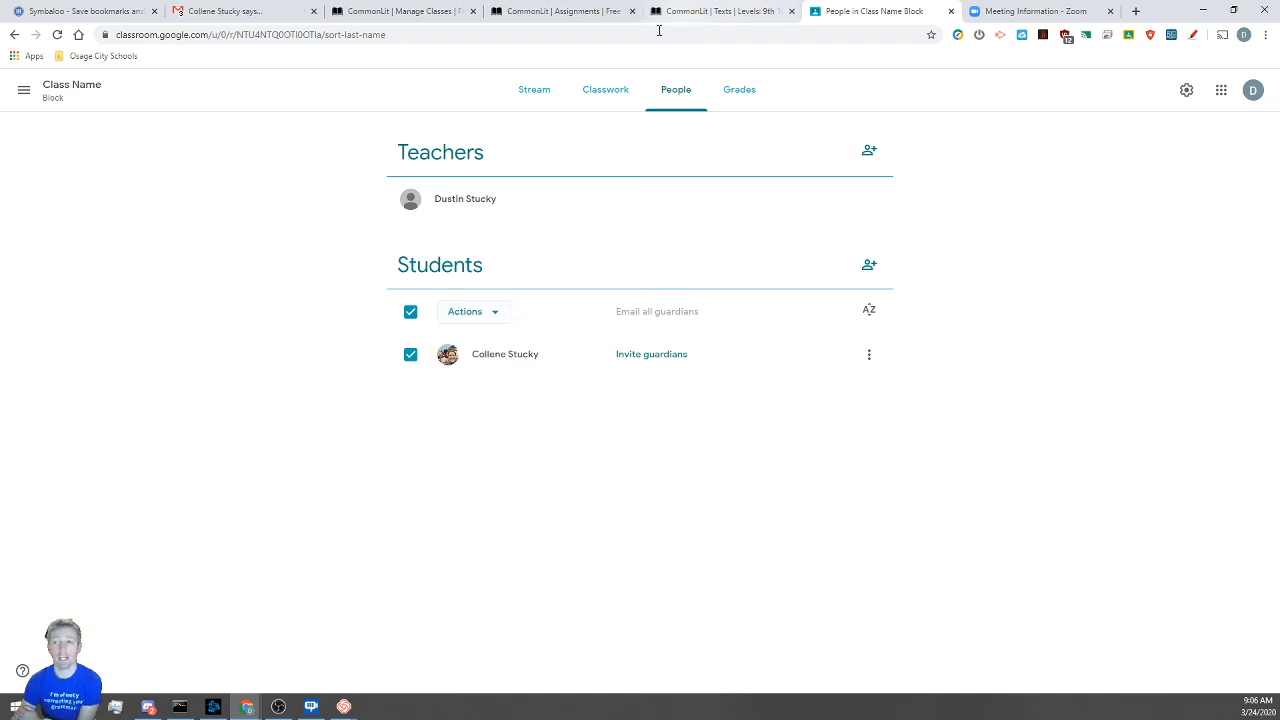
pyautogui.click(603, 95)
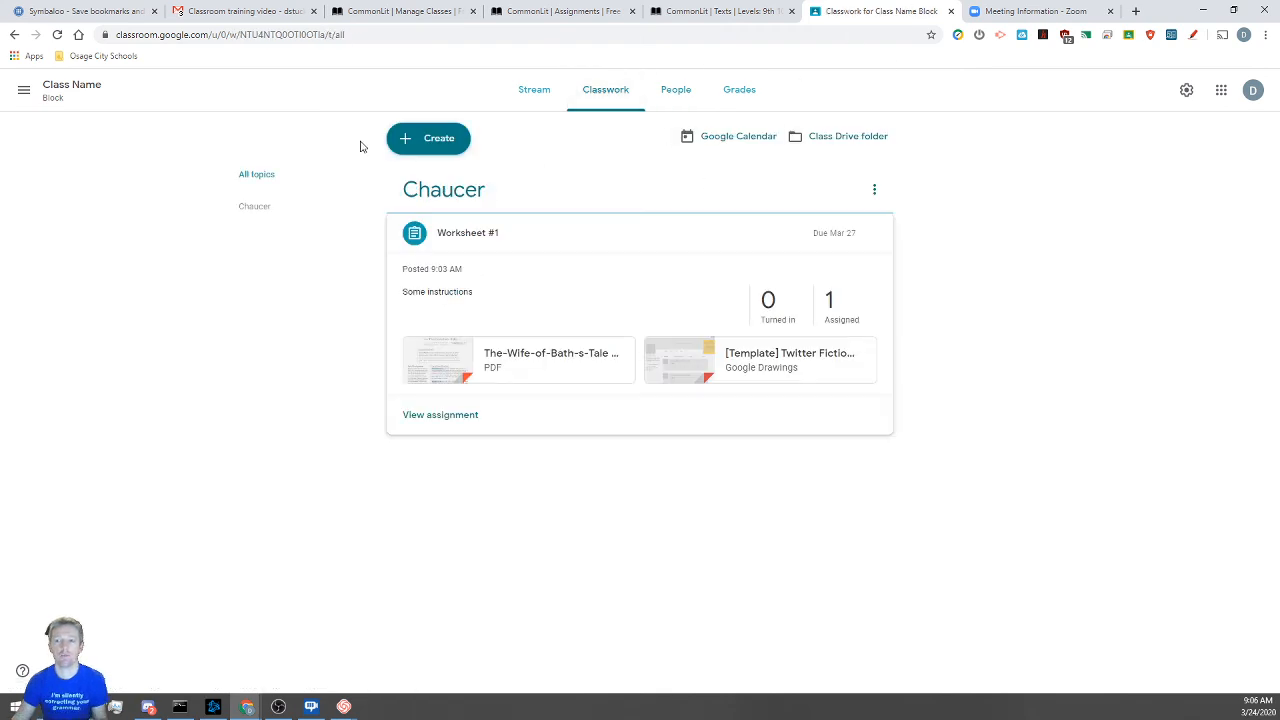
# Create a question post reading 'How is your first day of online school going?'
pyautogui.click(418, 140)
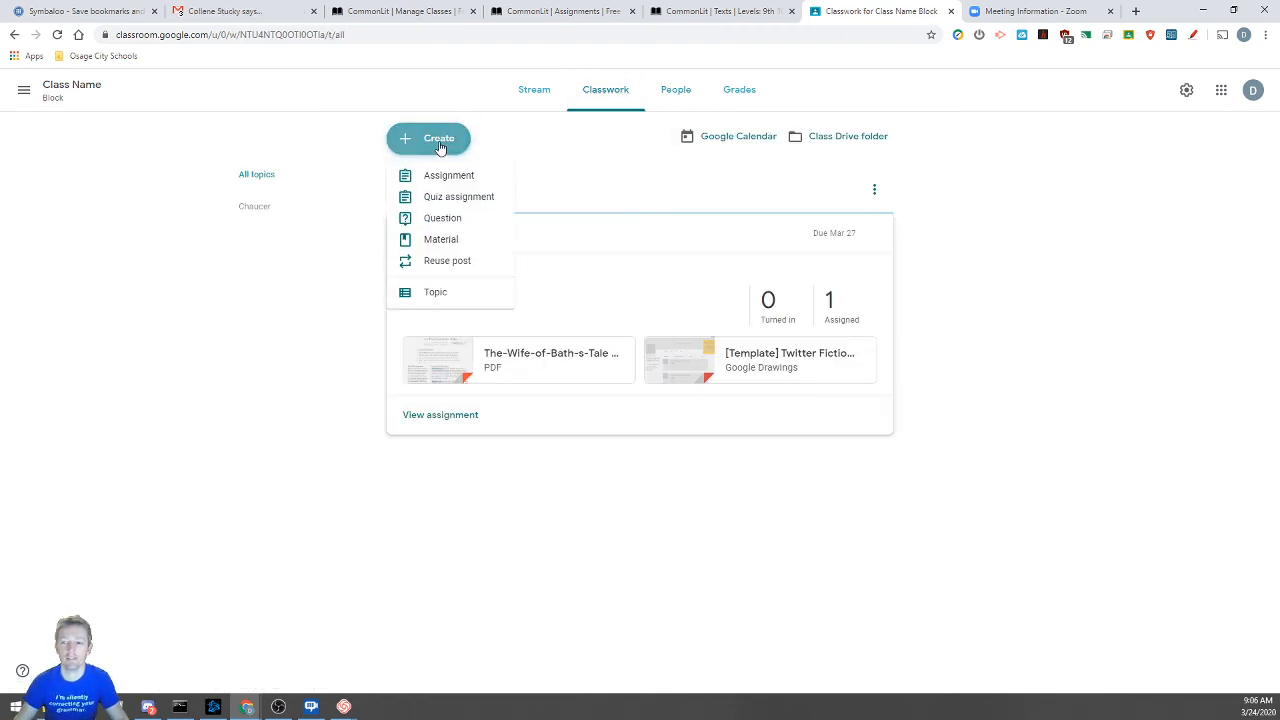
pyautogui.click(445, 219)
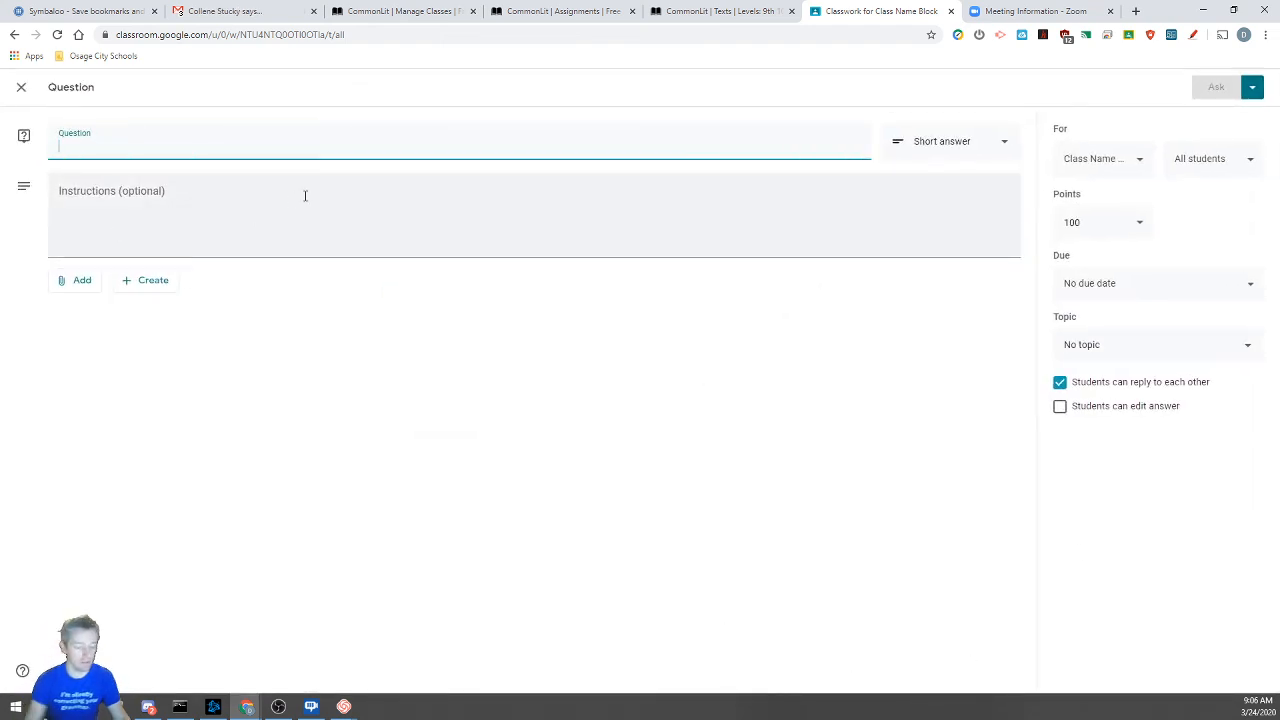
pyautogui.write('How is y')
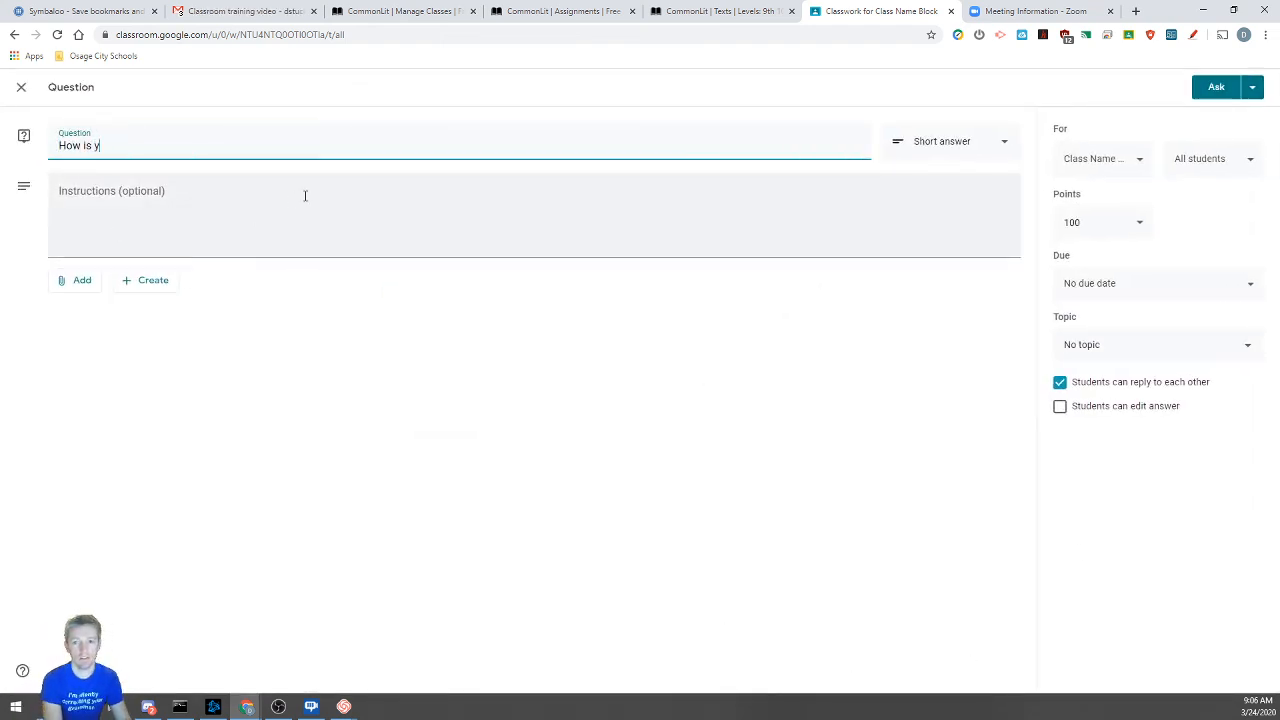
pyautogui.write('our ')
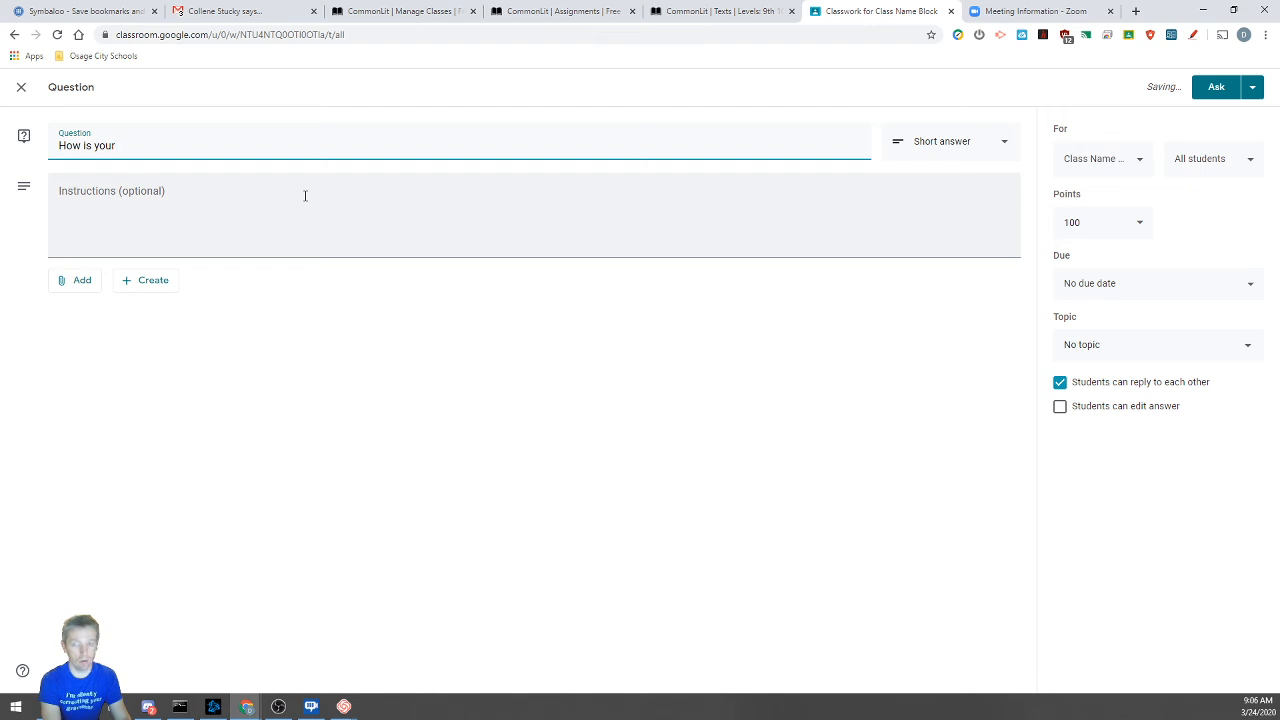
pyautogui.write('first day of qu')
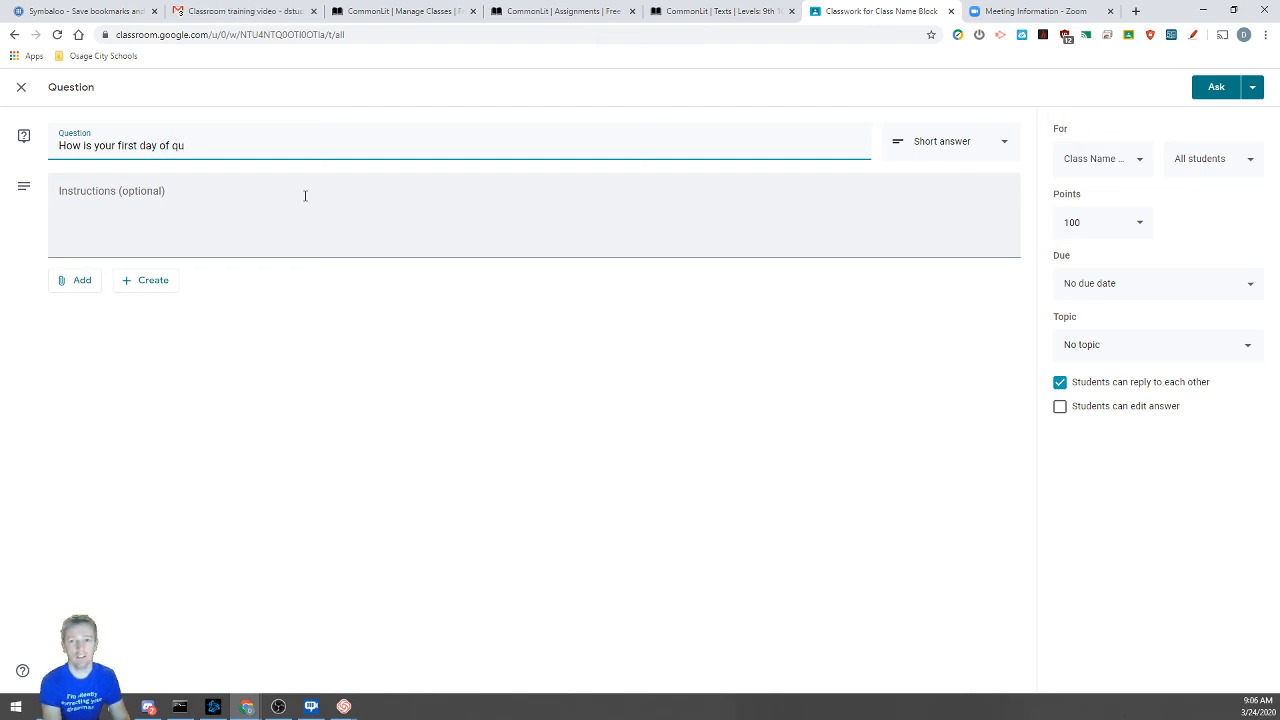
pyautogui.press('BackSpace')
pyautogui.press('BackSpace')
pyautogui.write('online s')
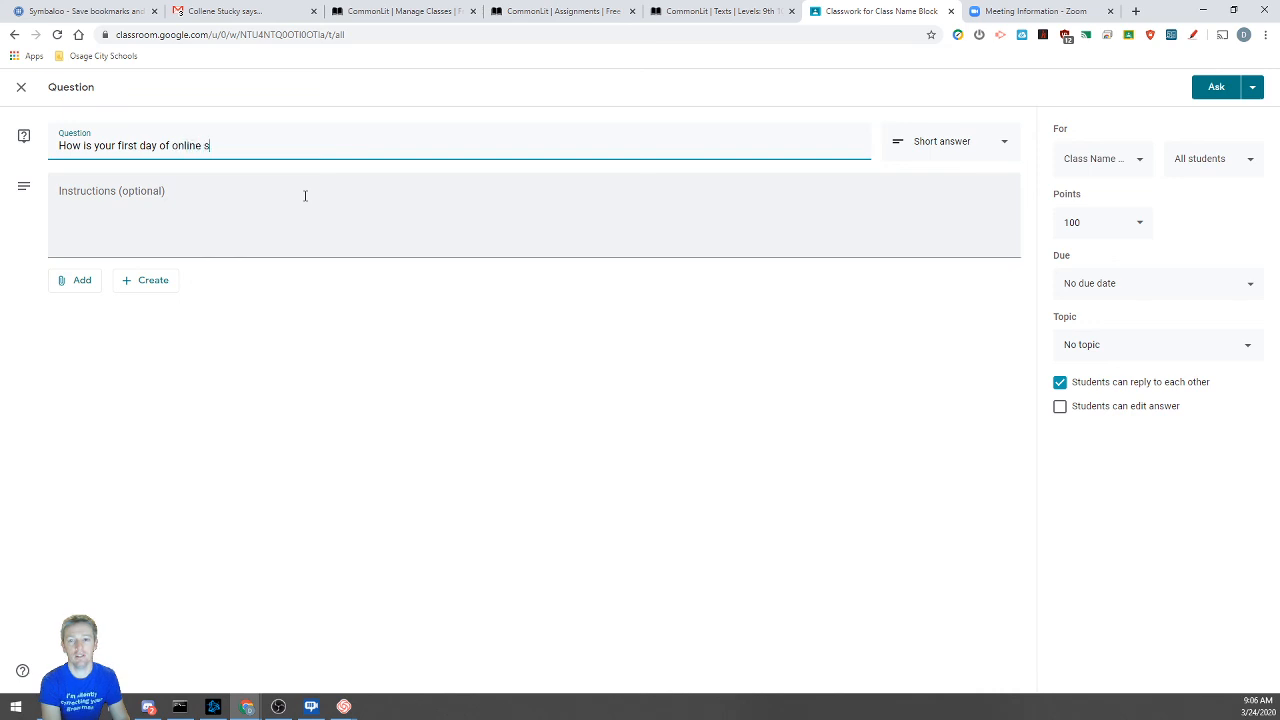
pyautogui.write('chool going')
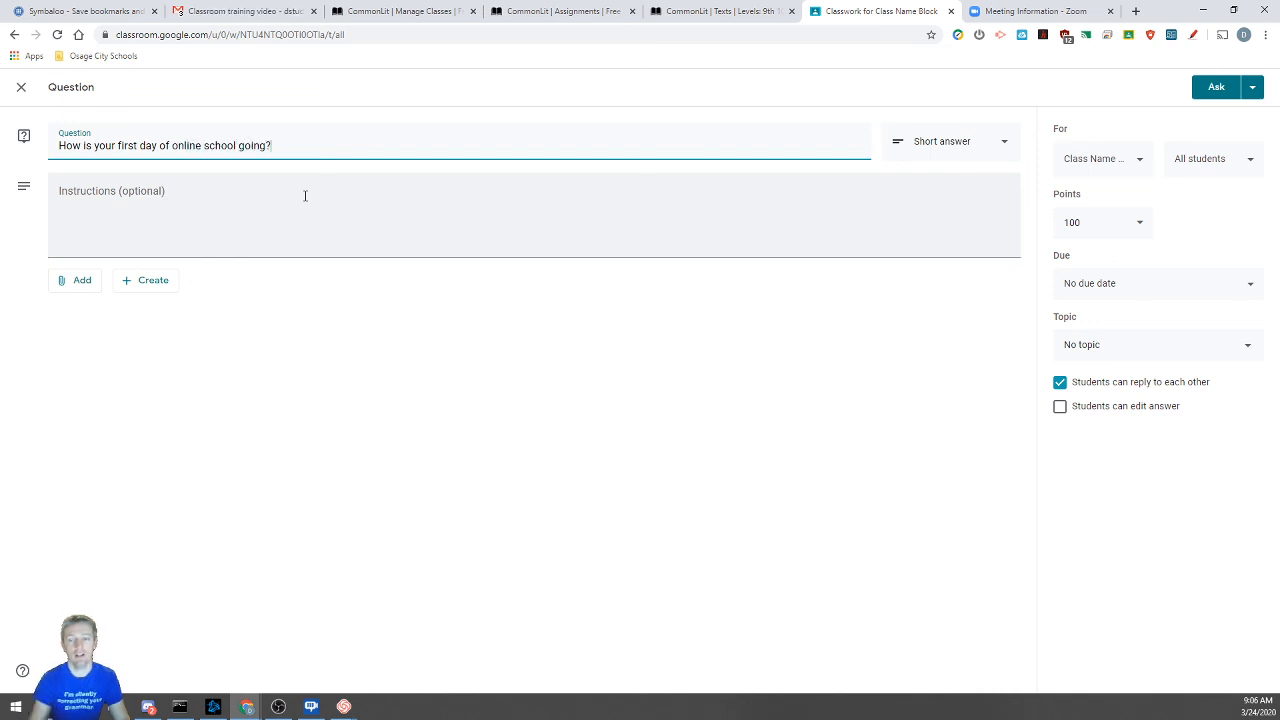
pyautogui.write('?')
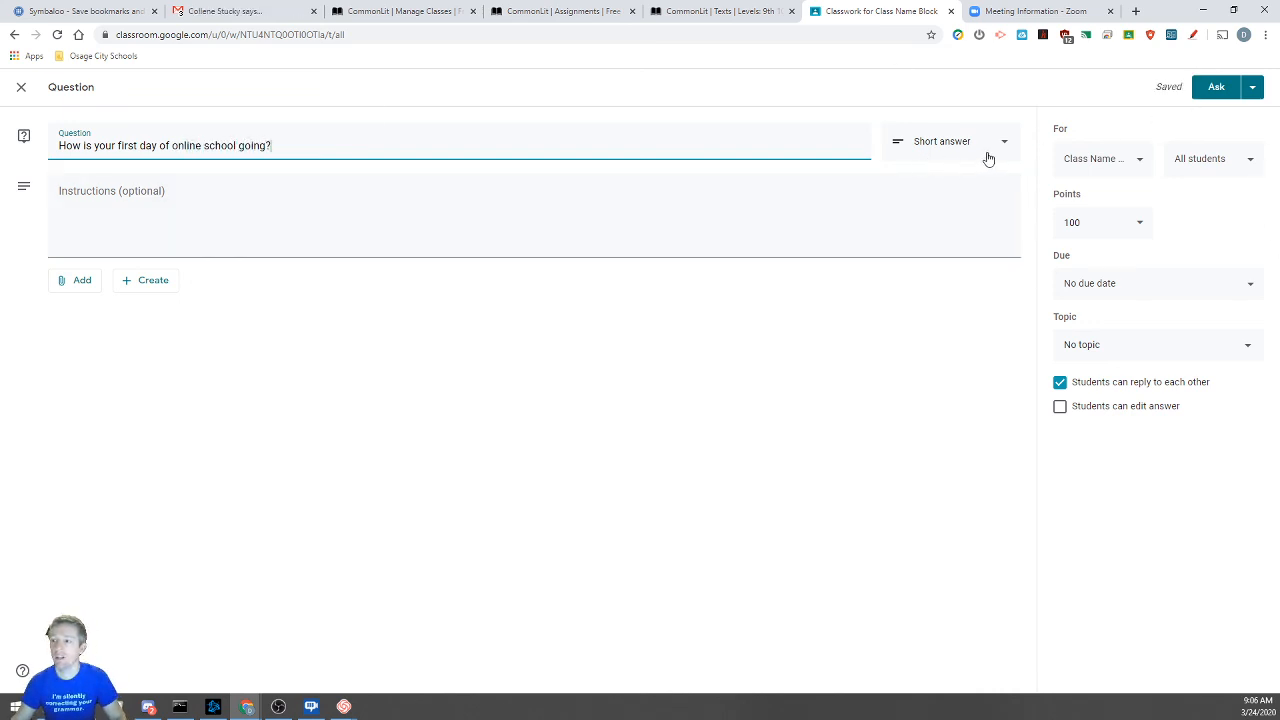
# Keep the question type as Short answer with no instructions and post it
pyautogui.click(988, 158)
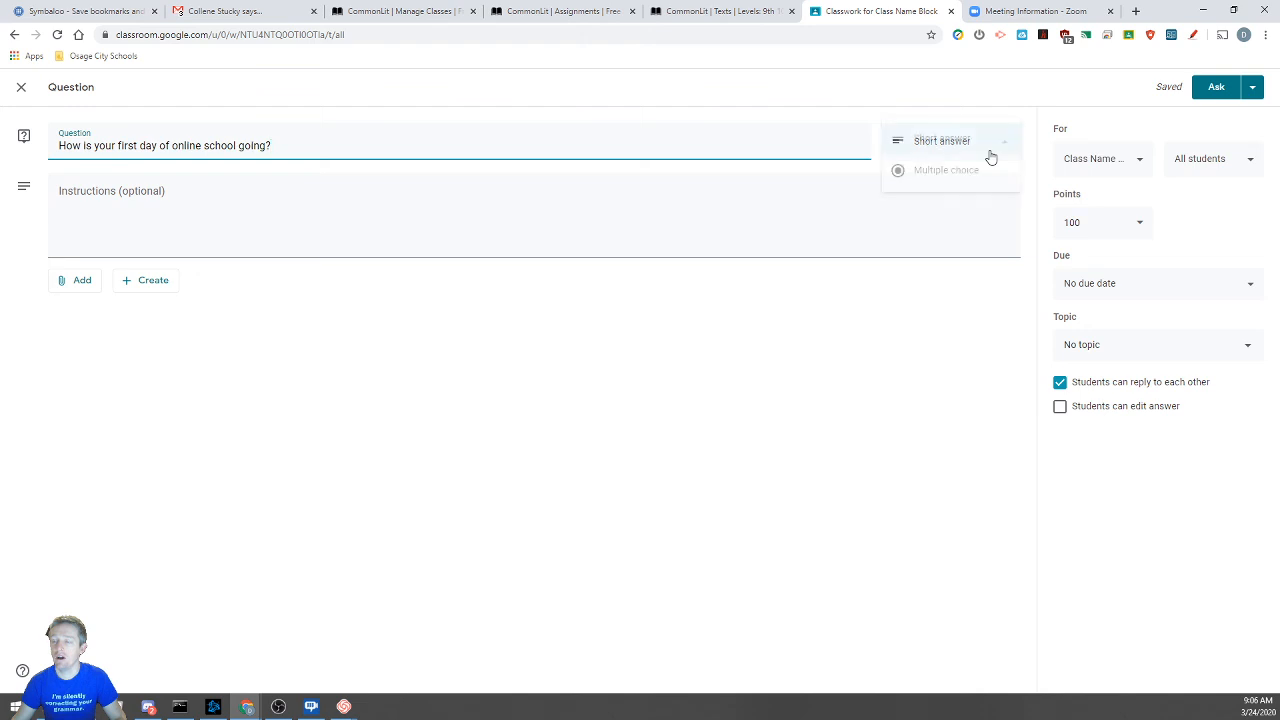
pyautogui.click(915, 172)
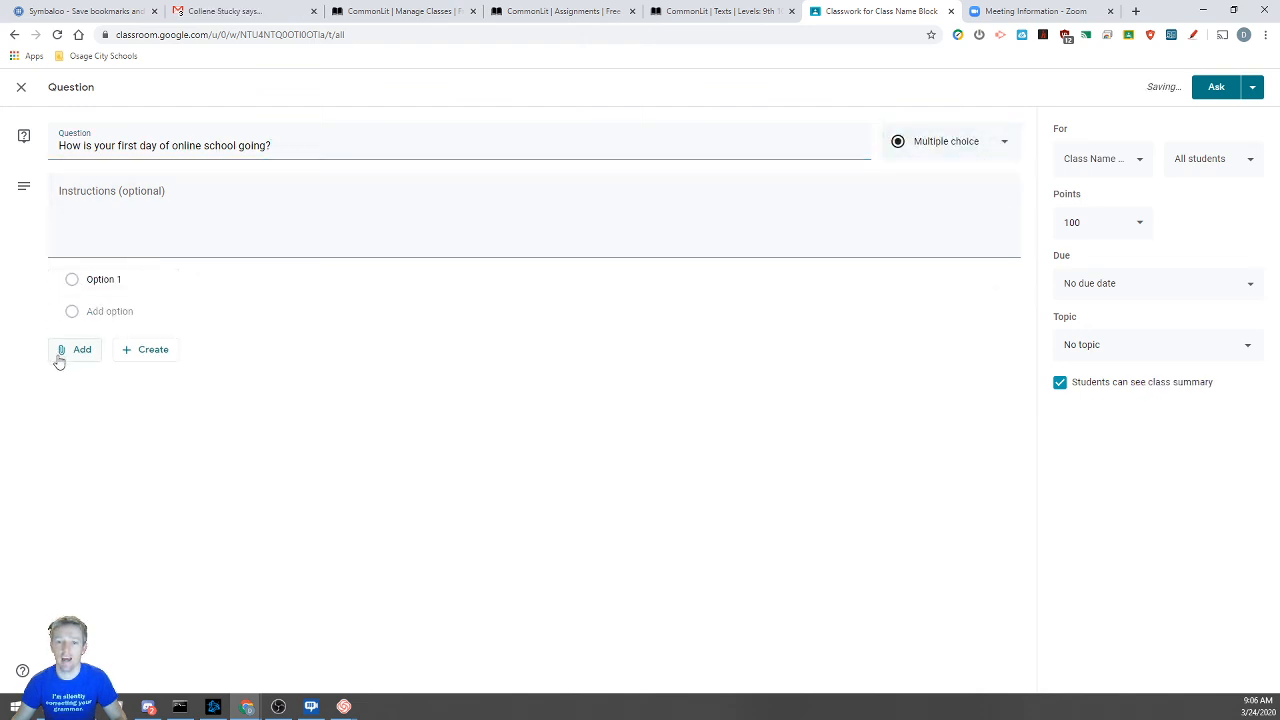
pyautogui.click(986, 143)
pyautogui.click(946, 110)
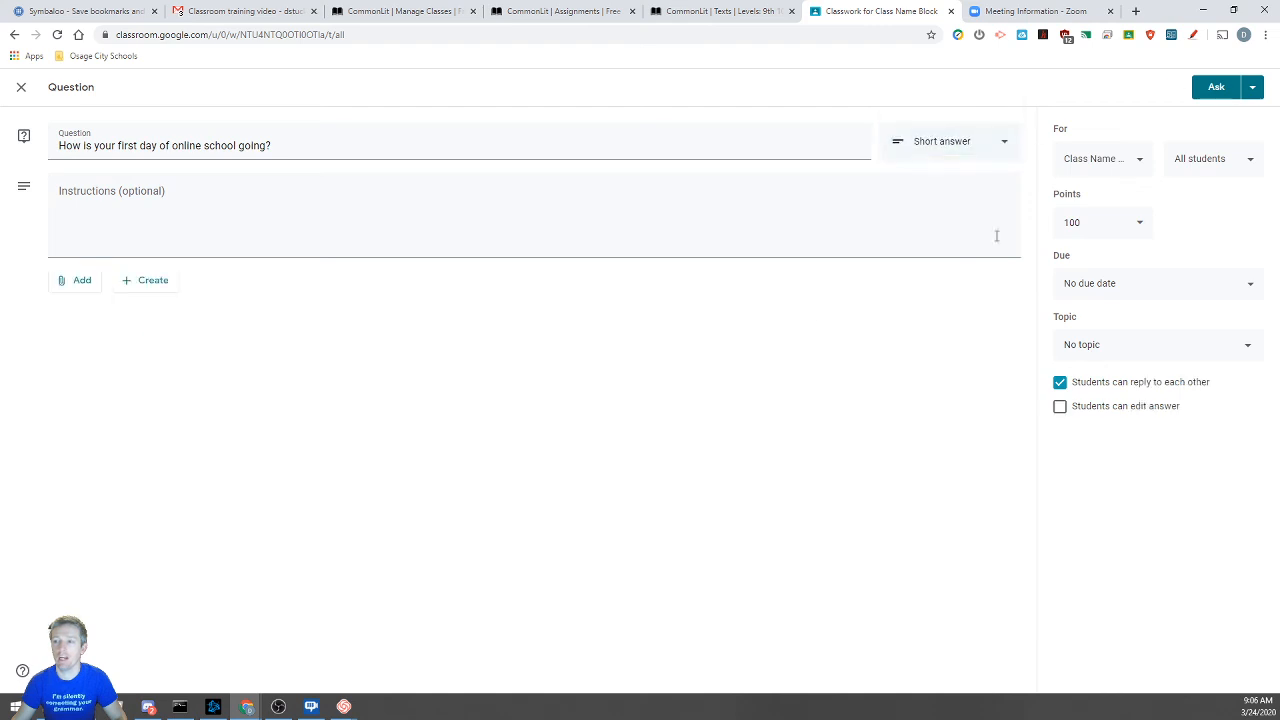
pyautogui.click(125, 233)
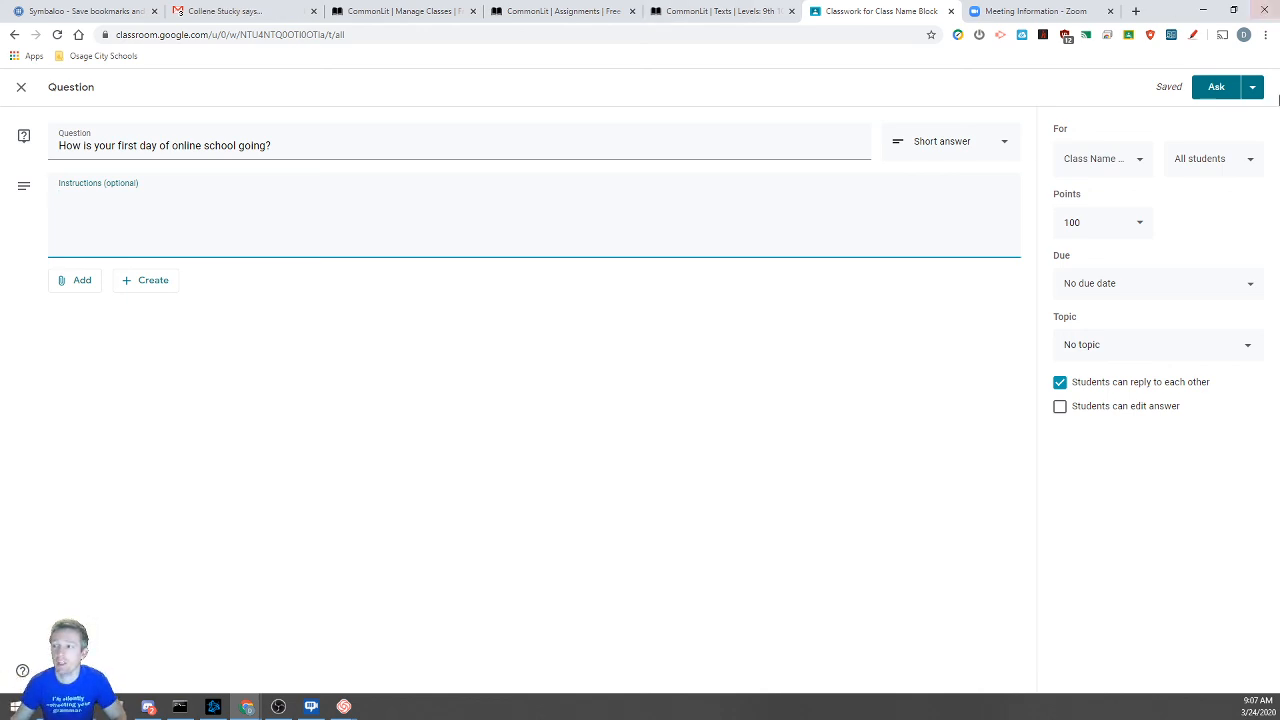
pyautogui.click(1222, 90)
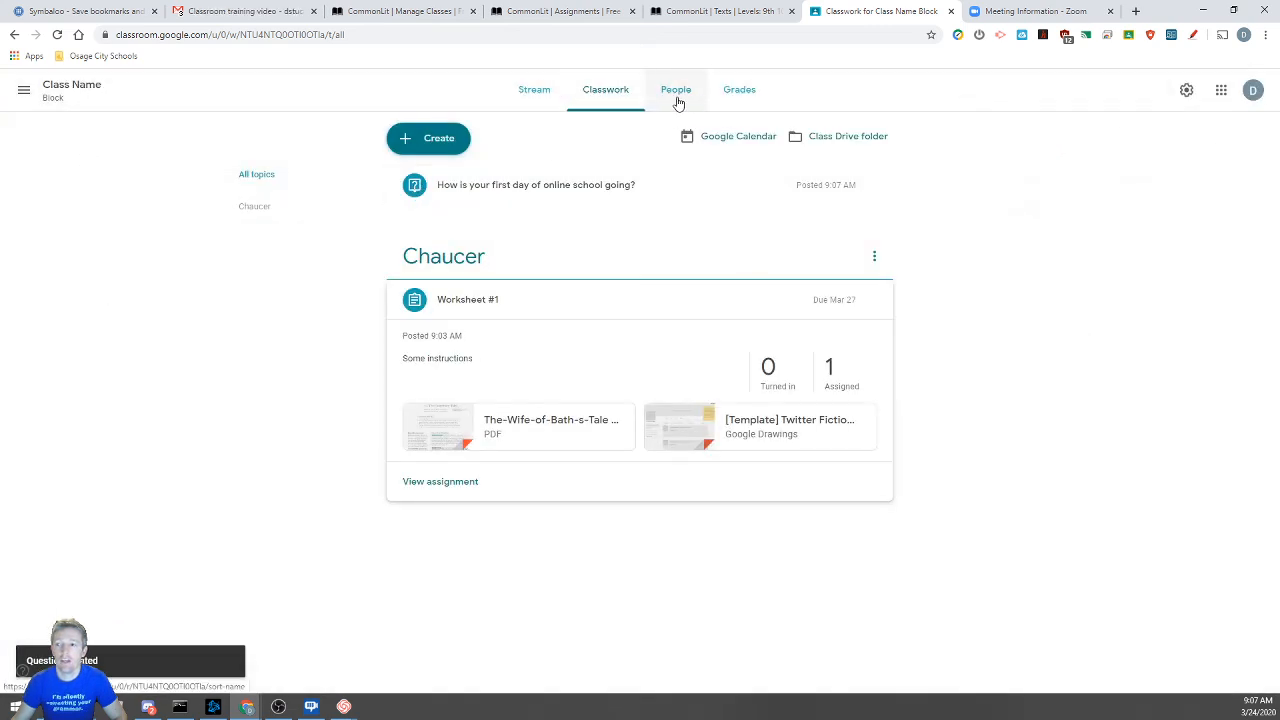
# View the new question's student answers, then switch to the English II R1 class
pyautogui.click(500, 189)
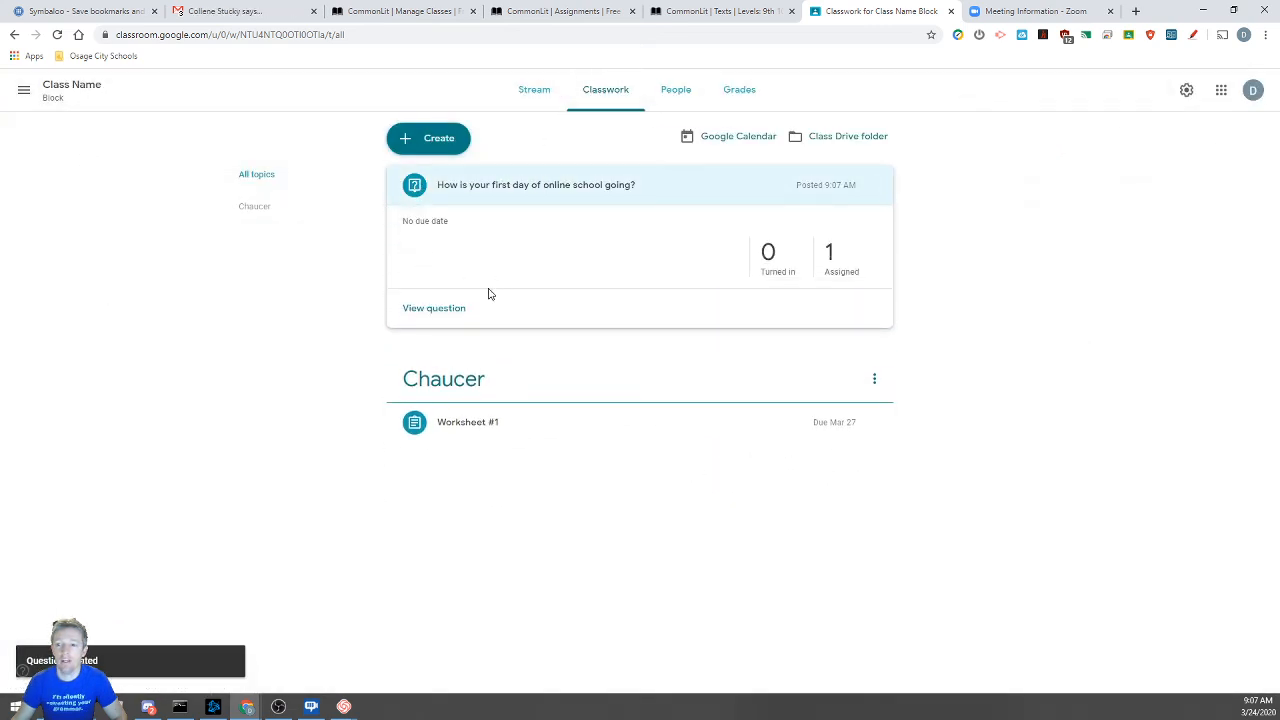
pyautogui.click(434, 310)
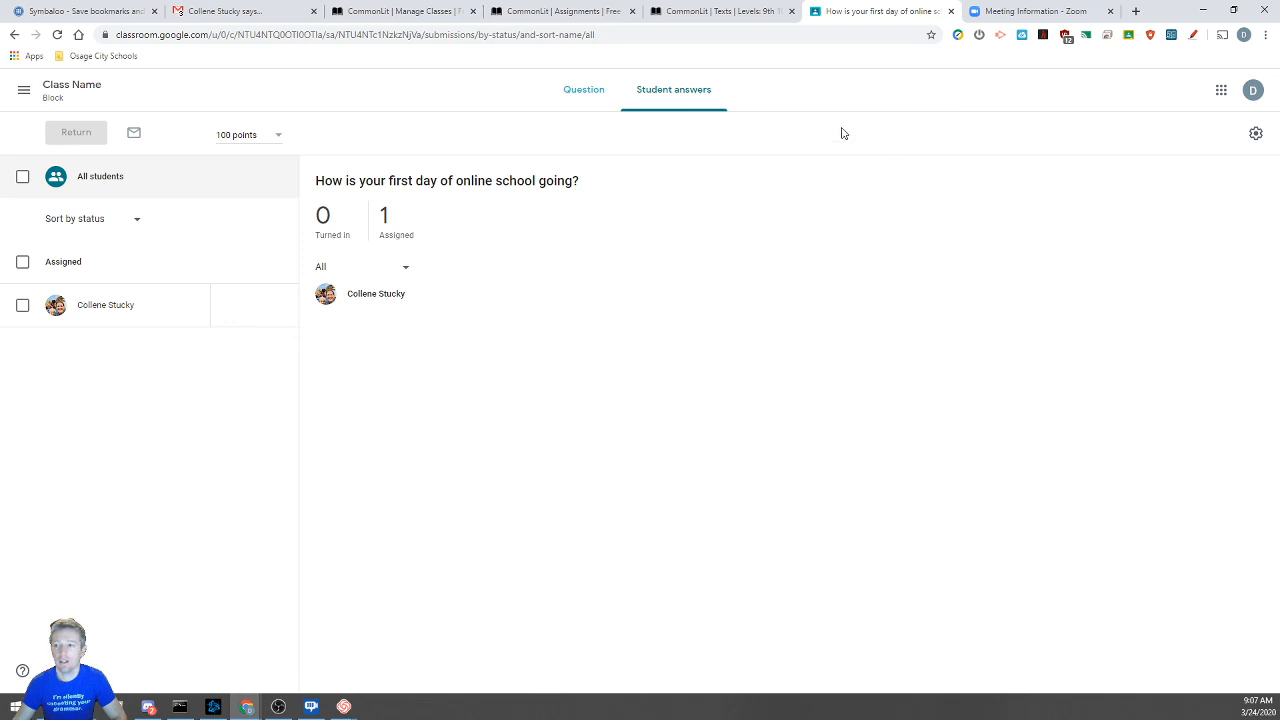
pyautogui.click(24, 90)
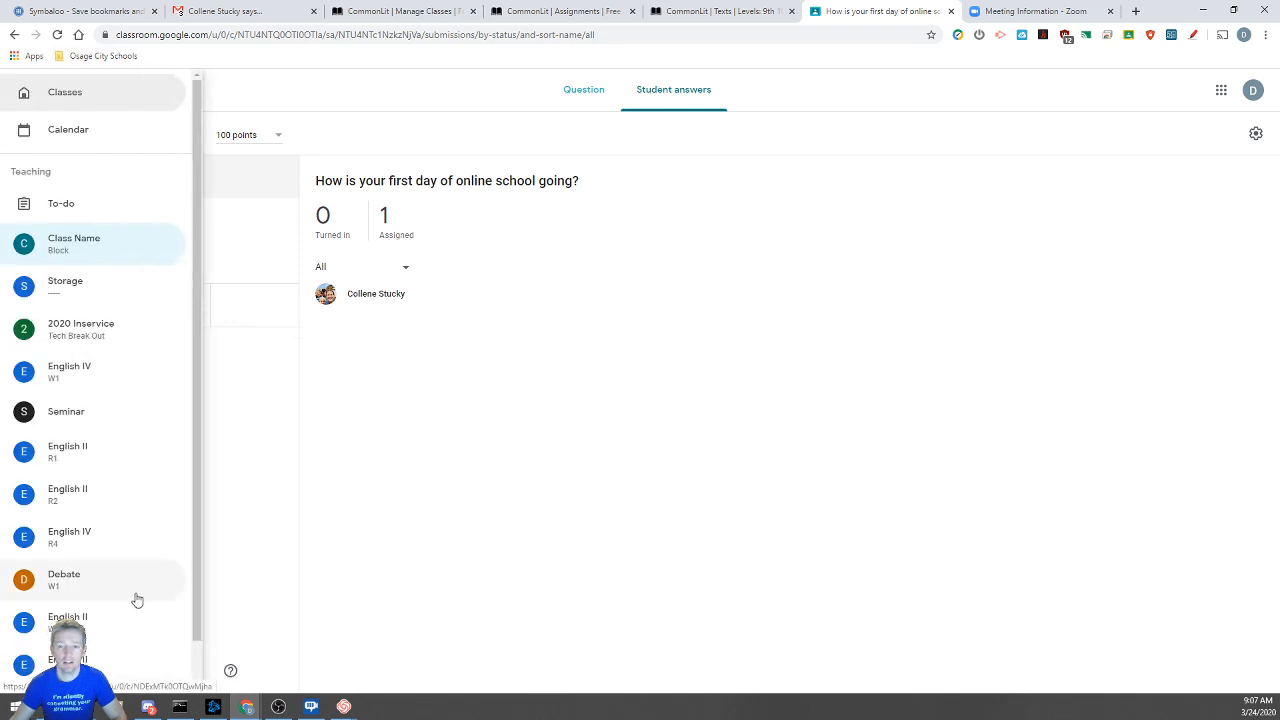
pyautogui.click(68, 457)
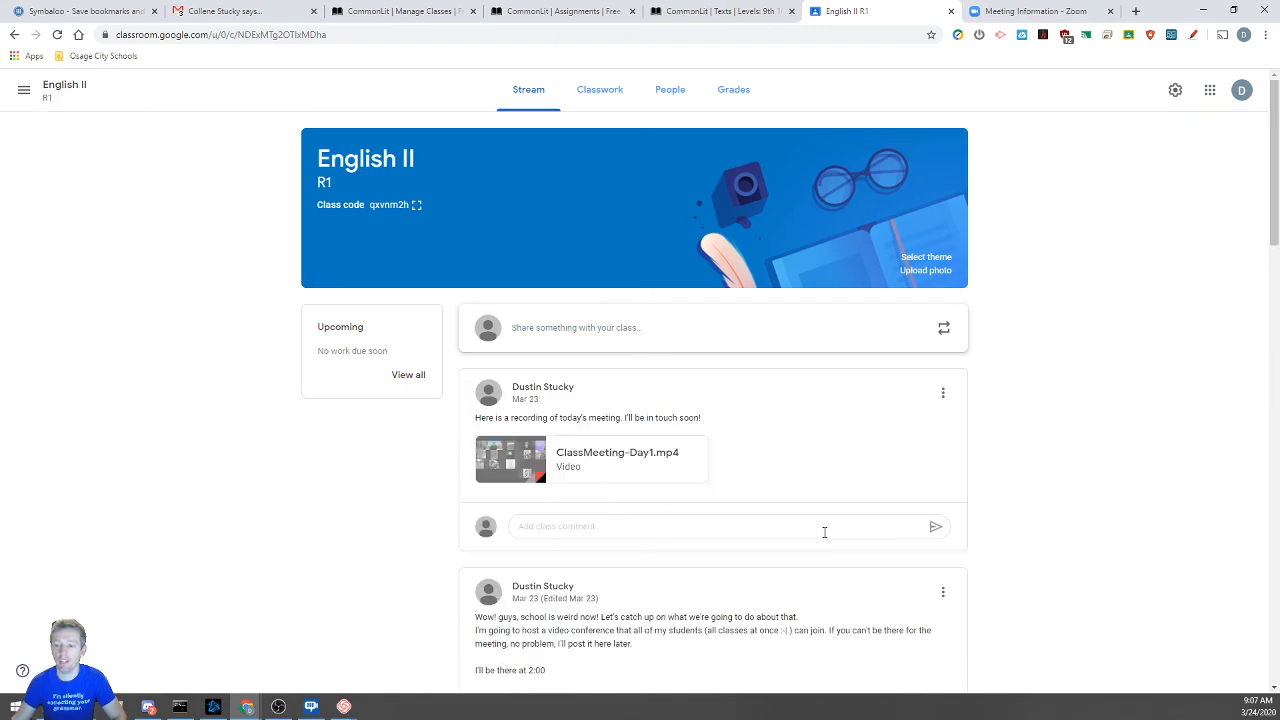
# Open the 'What are your plans for spring break?' question and browse its student answers
pyautogui.scroll(-1, 810, 560)
pyautogui.scroll(-5, 808, 566)
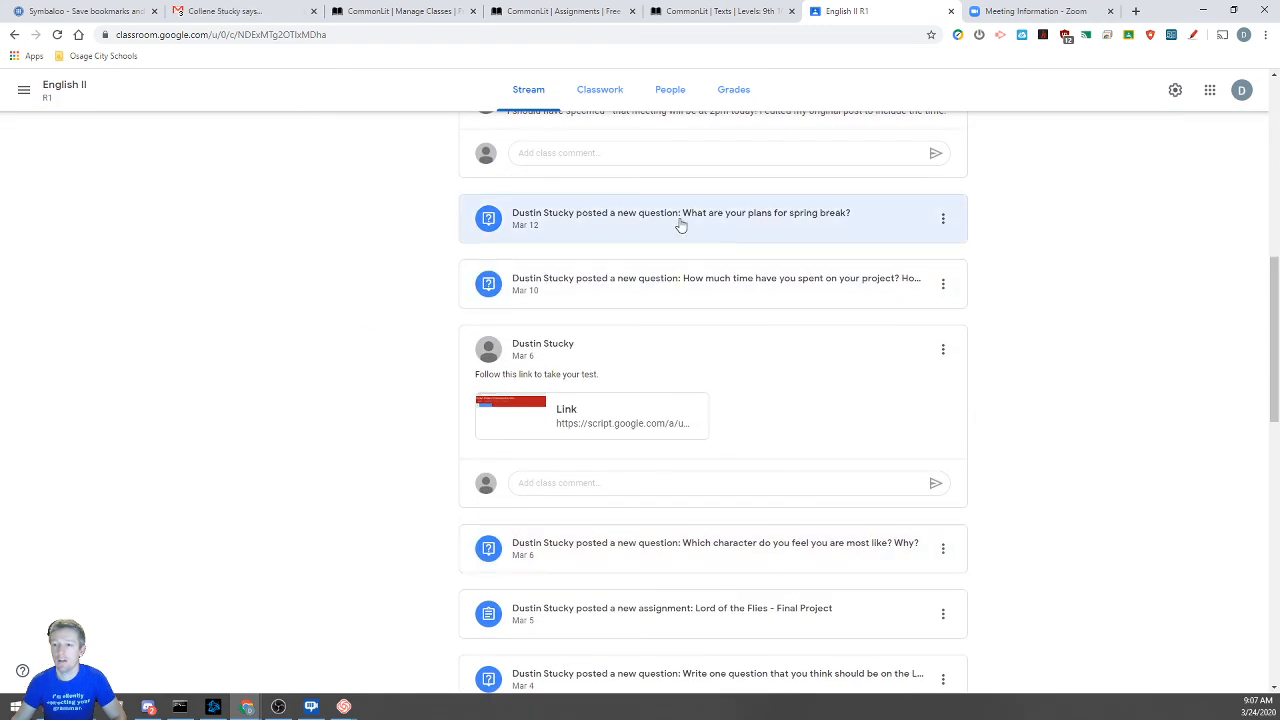
pyautogui.click(680, 222)
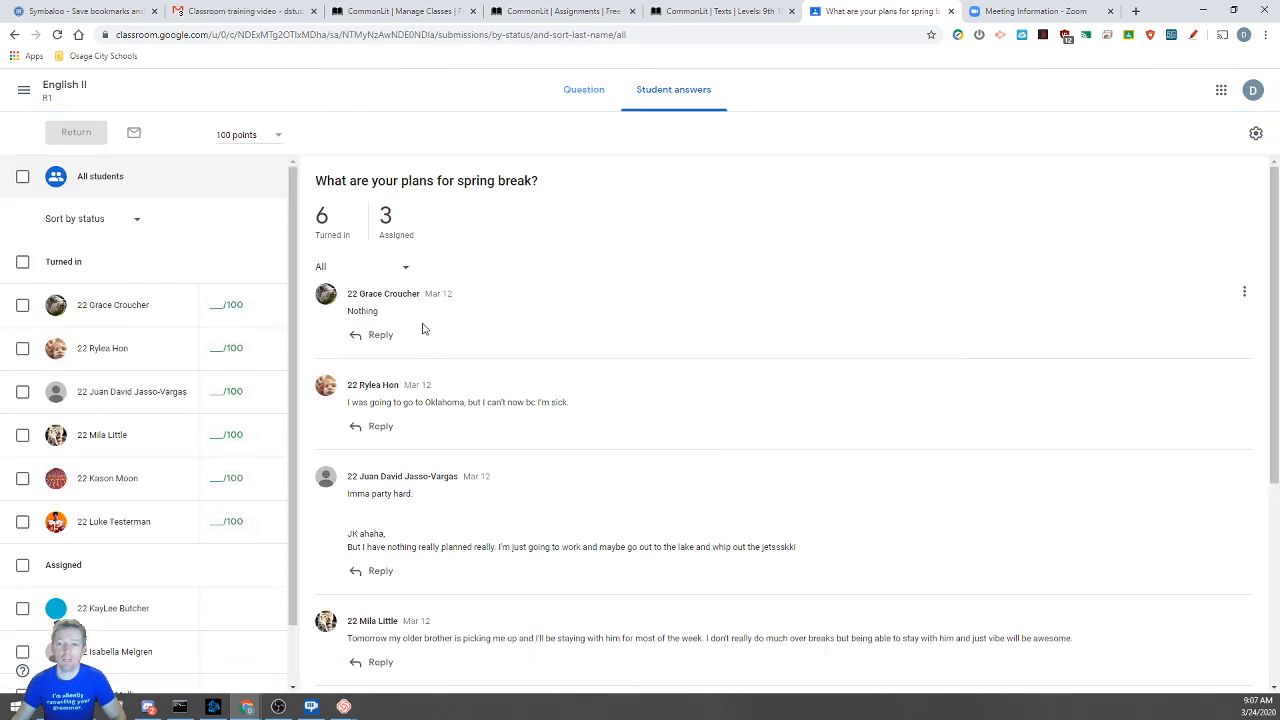
pyautogui.scroll(-2, 588, 337)
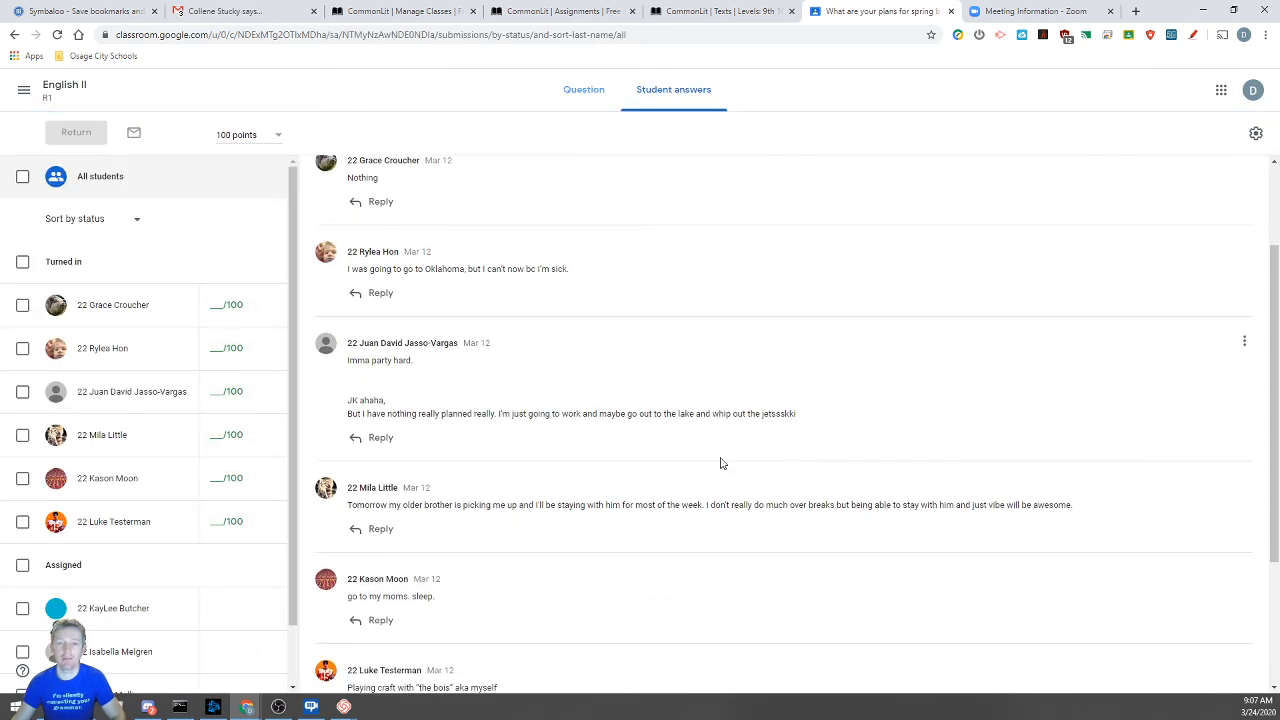
pyautogui.scroll(2, 554, 373)
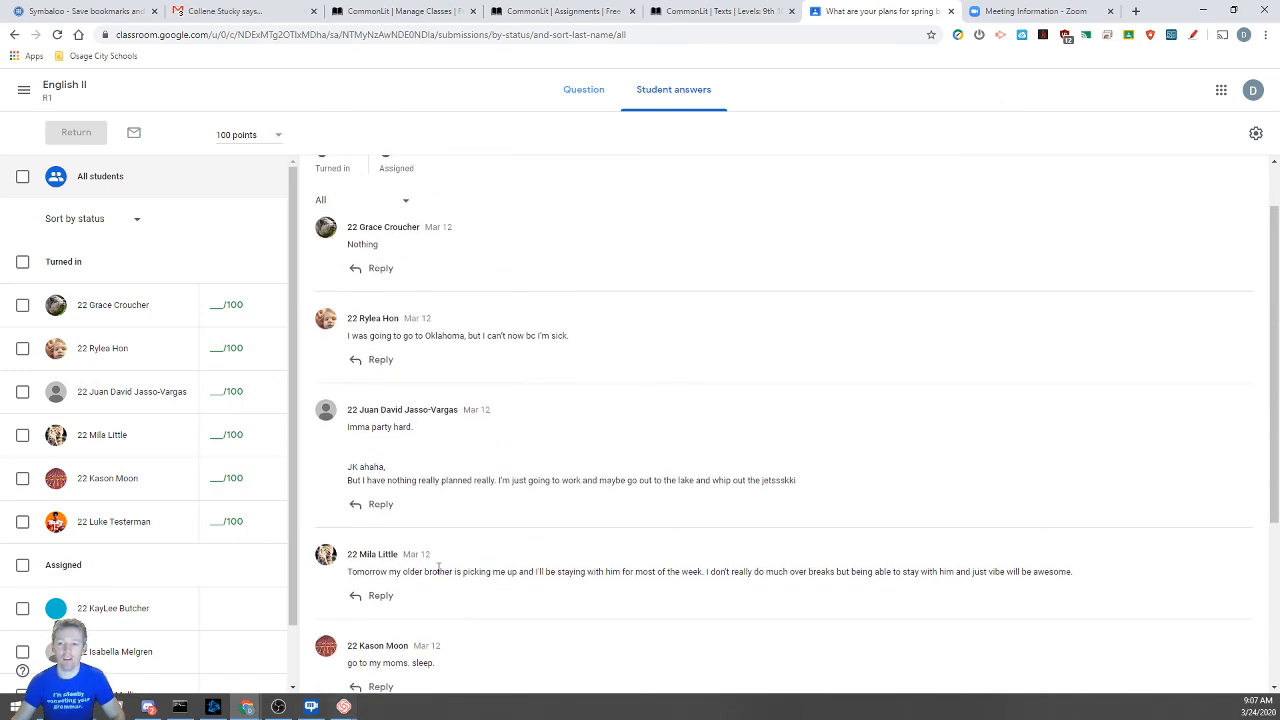
pyautogui.scroll(-4, 415, 525)
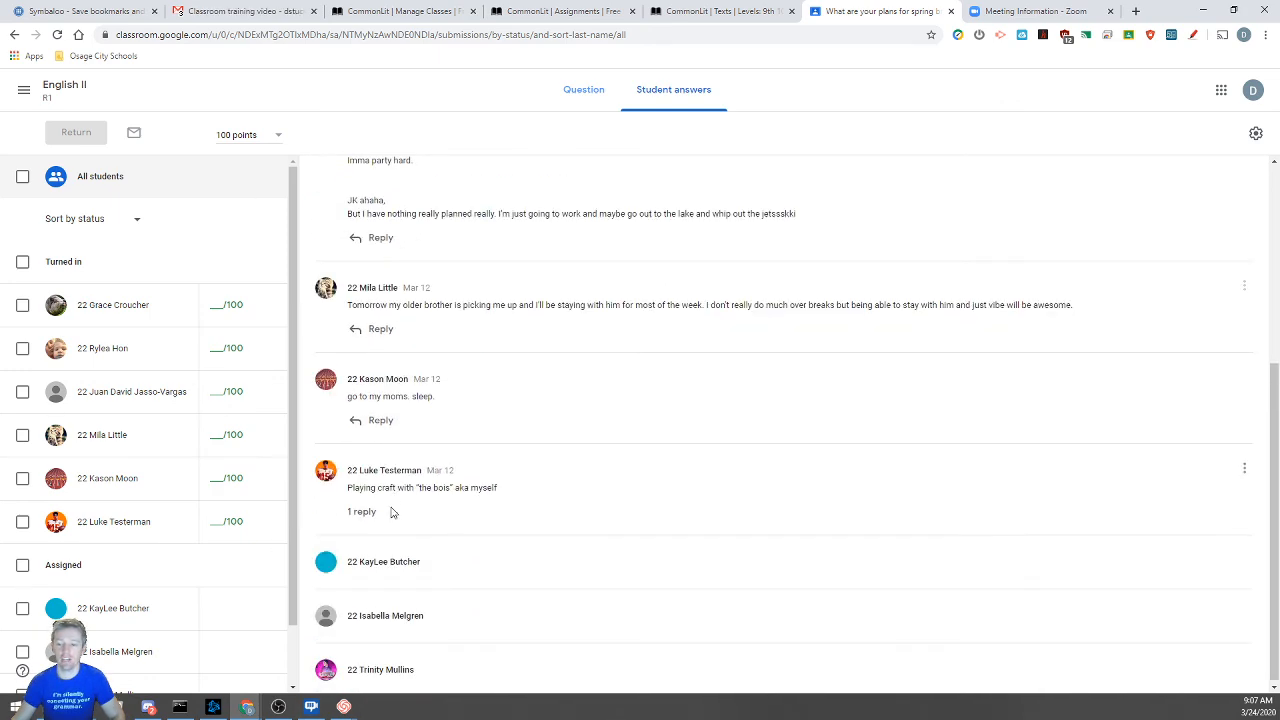
pyautogui.scroll(3, 628, 575)
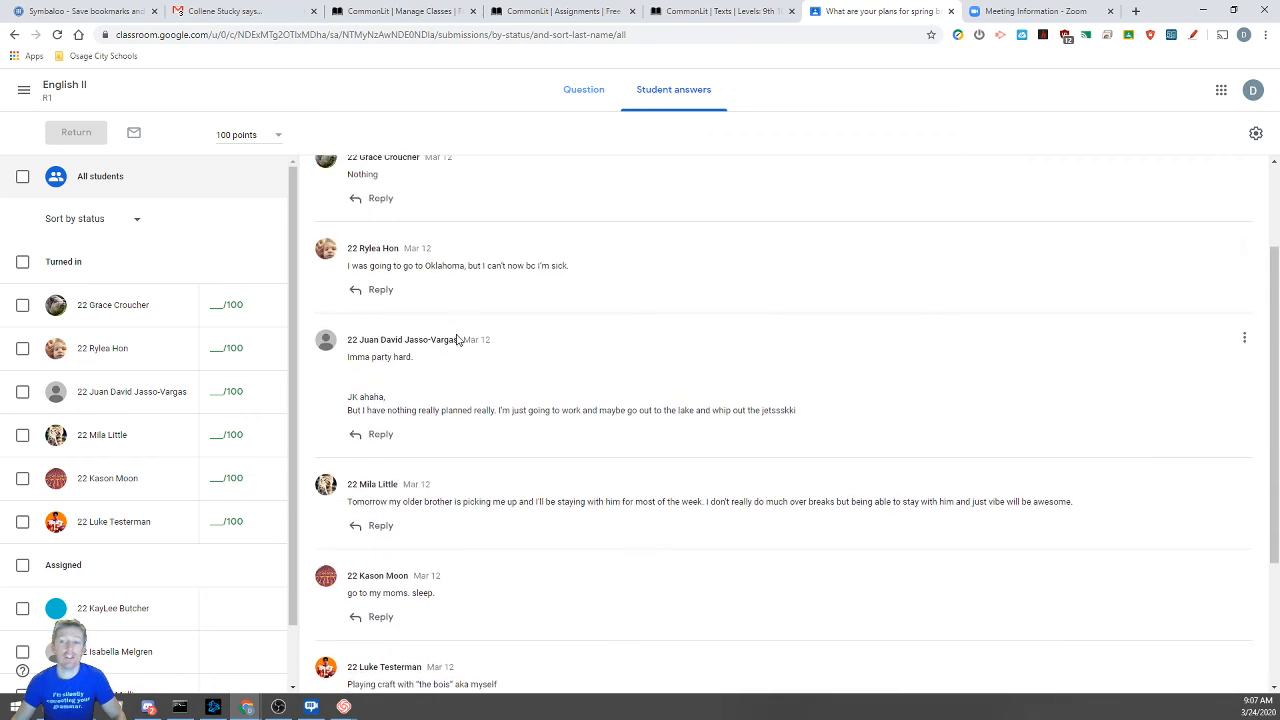
pyautogui.scroll(3, 457, 337)
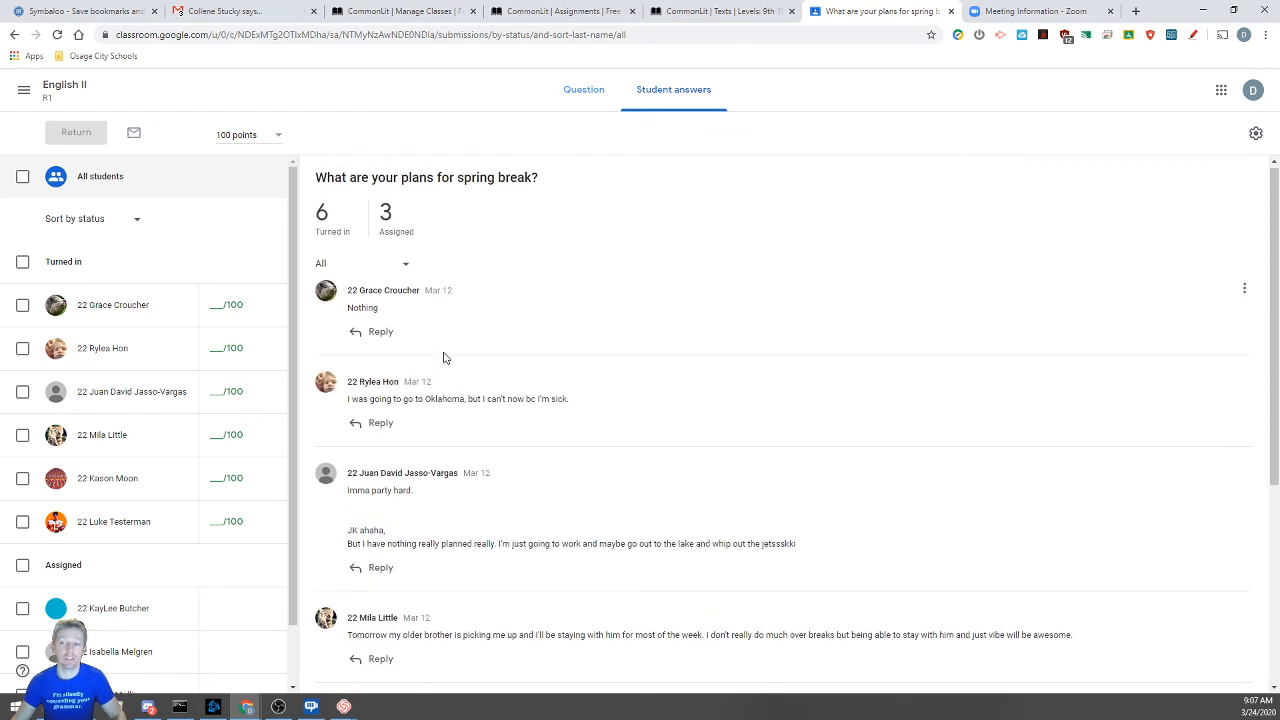
# Start a reply to the second student's answer, abandon it, and show the class list
pyautogui.click(381, 423)
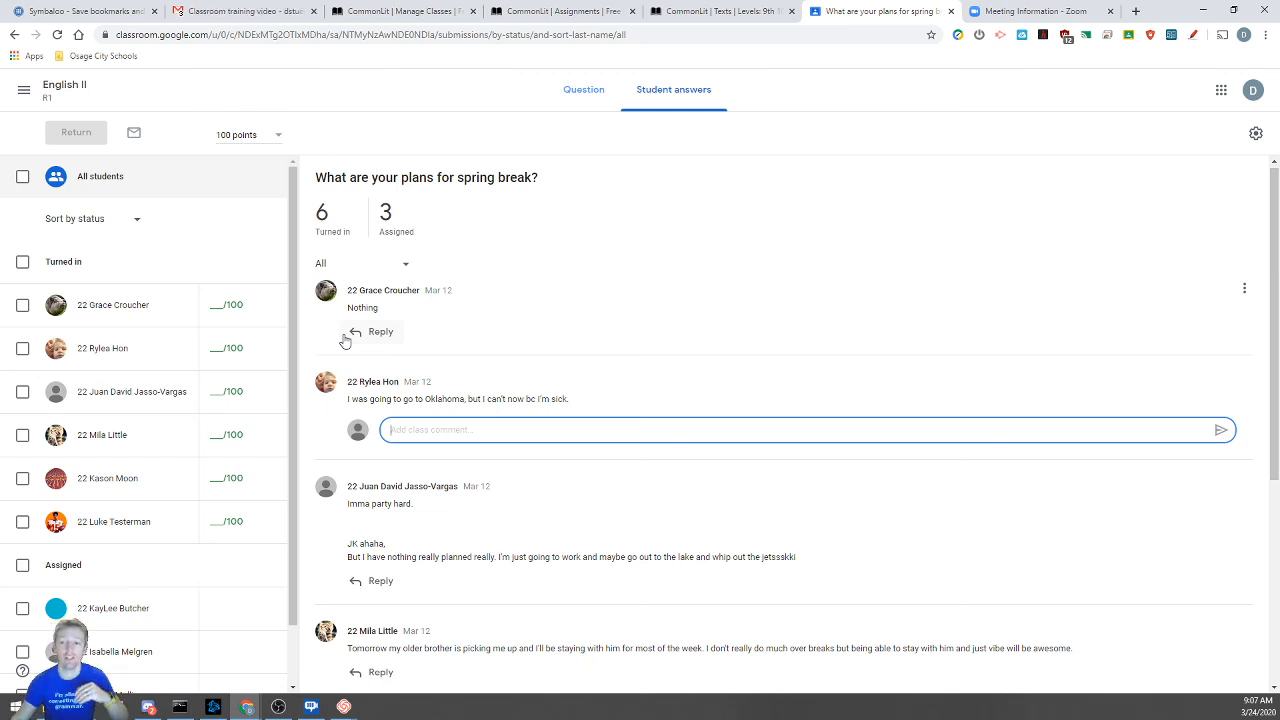
pyautogui.click(489, 392)
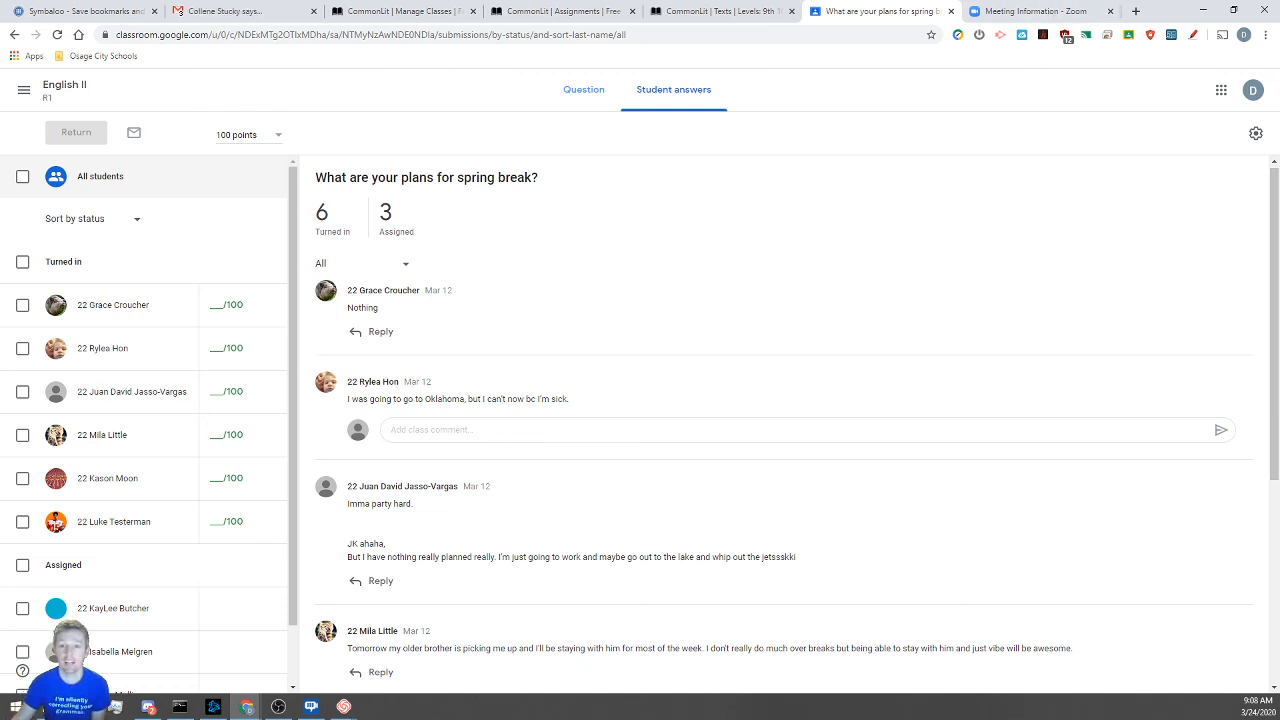
pyautogui.click(24, 92)
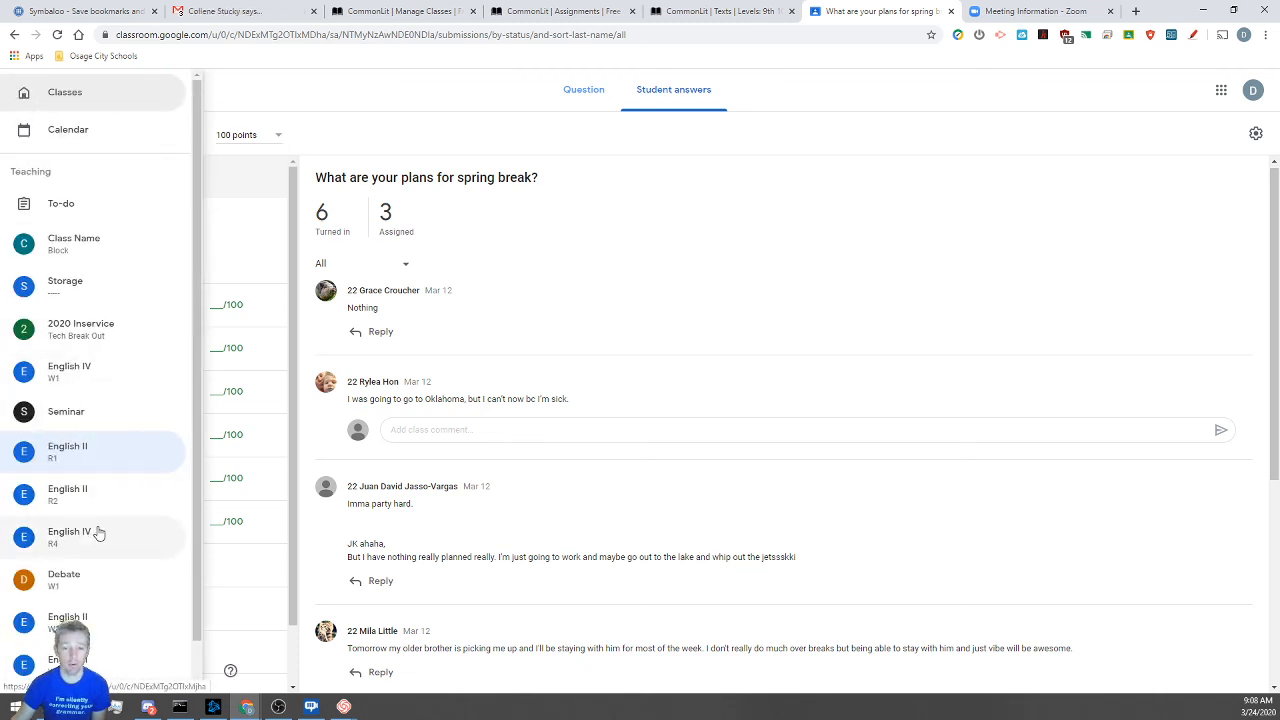
# In the Class Name class's People tab, select the student and cancel the Actions > Mute prompt
pyautogui.click(92, 247)
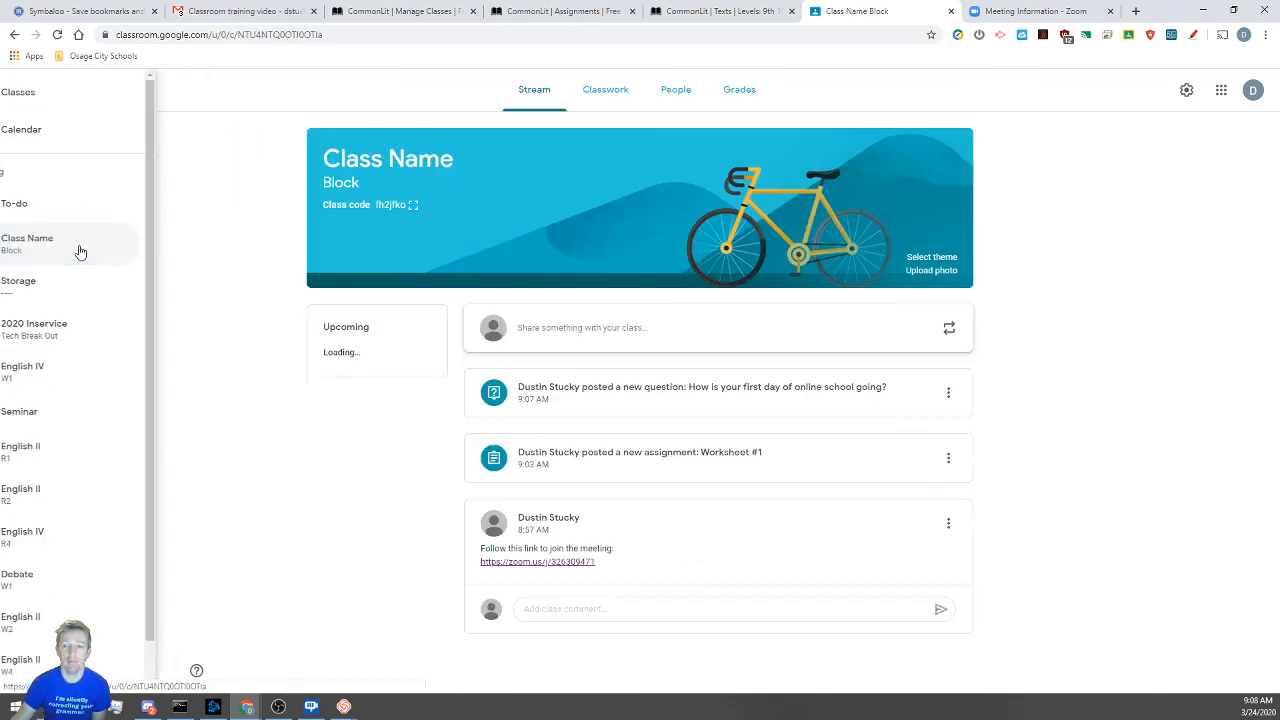
pyautogui.click(615, 92)
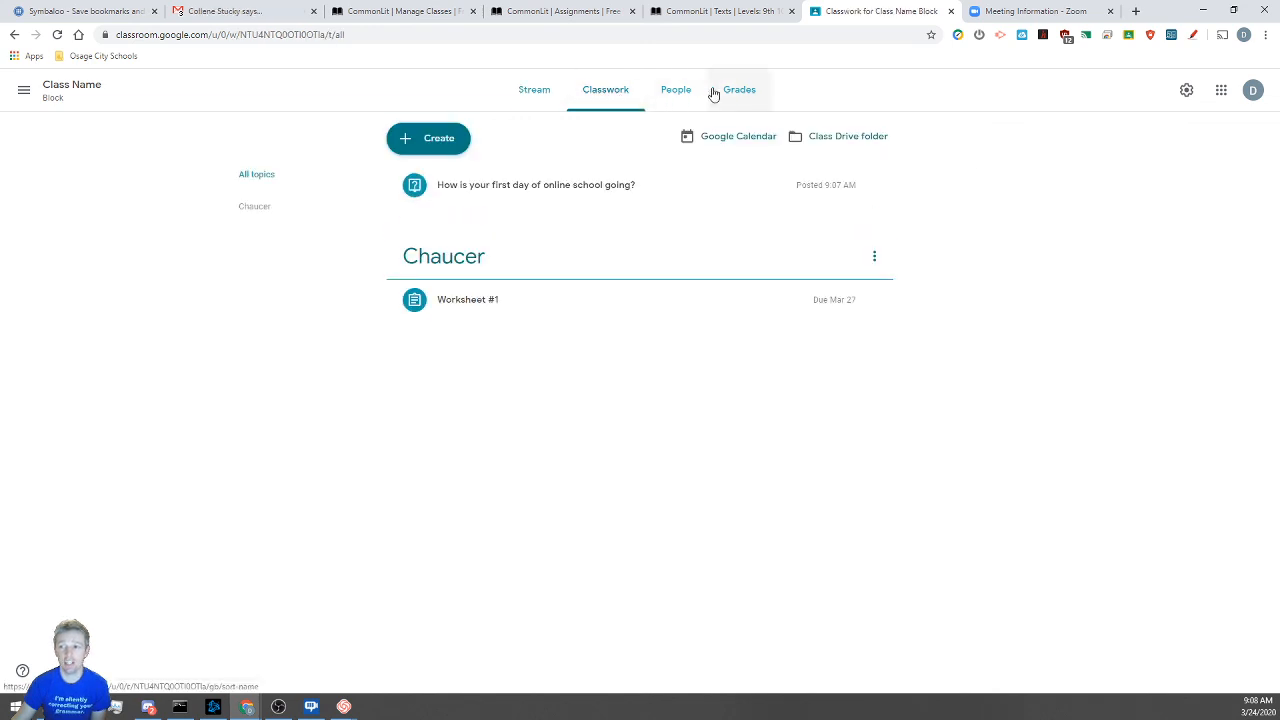
pyautogui.click(674, 90)
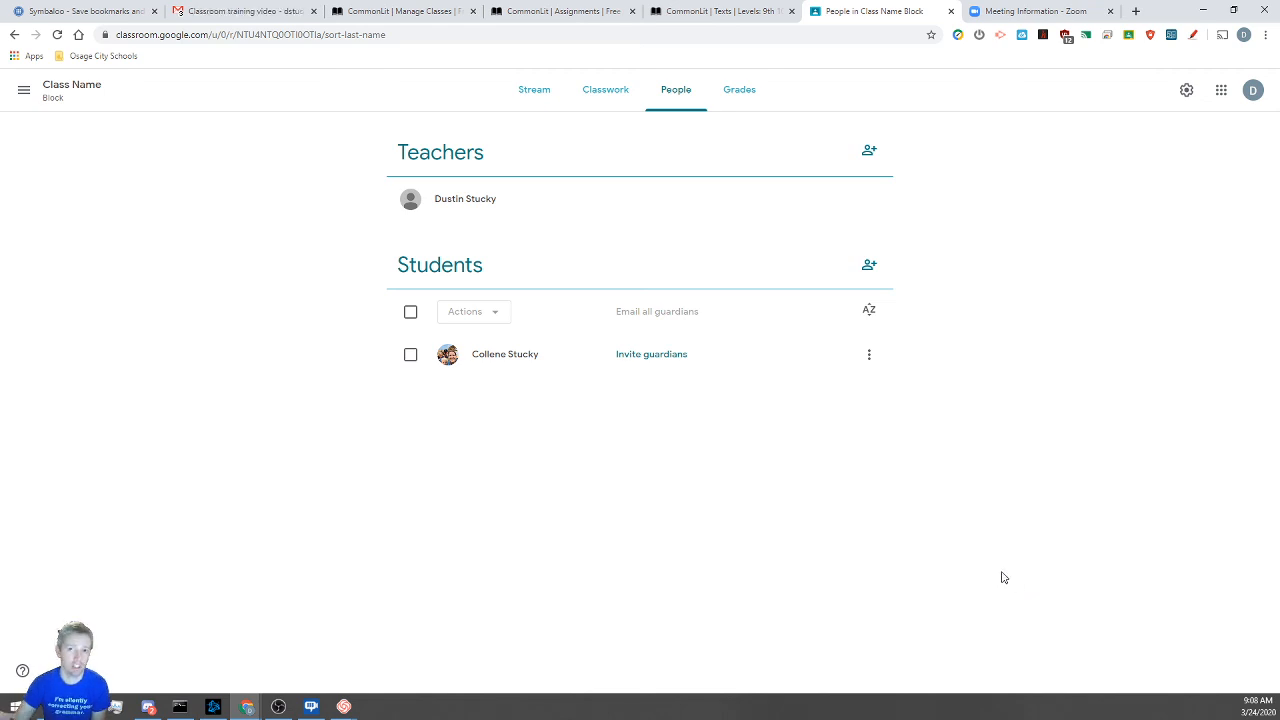
pyautogui.click(411, 357)
pyautogui.click(505, 314)
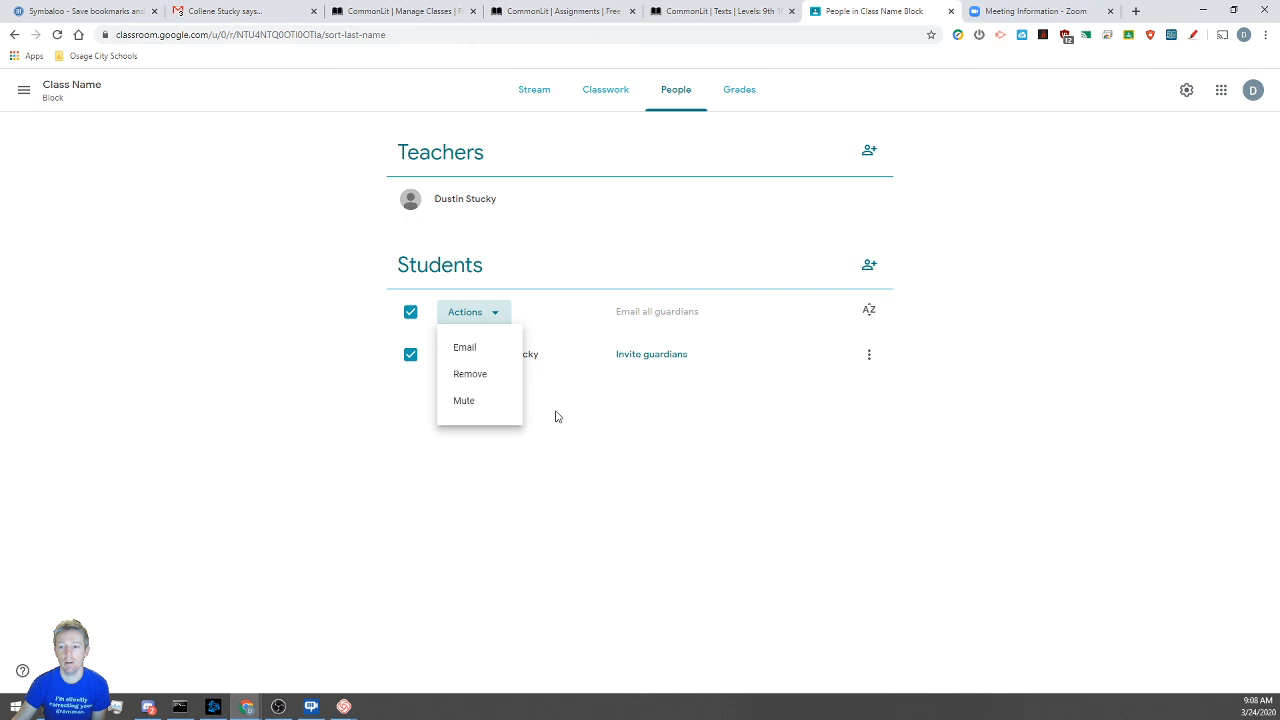
pyautogui.click(482, 405)
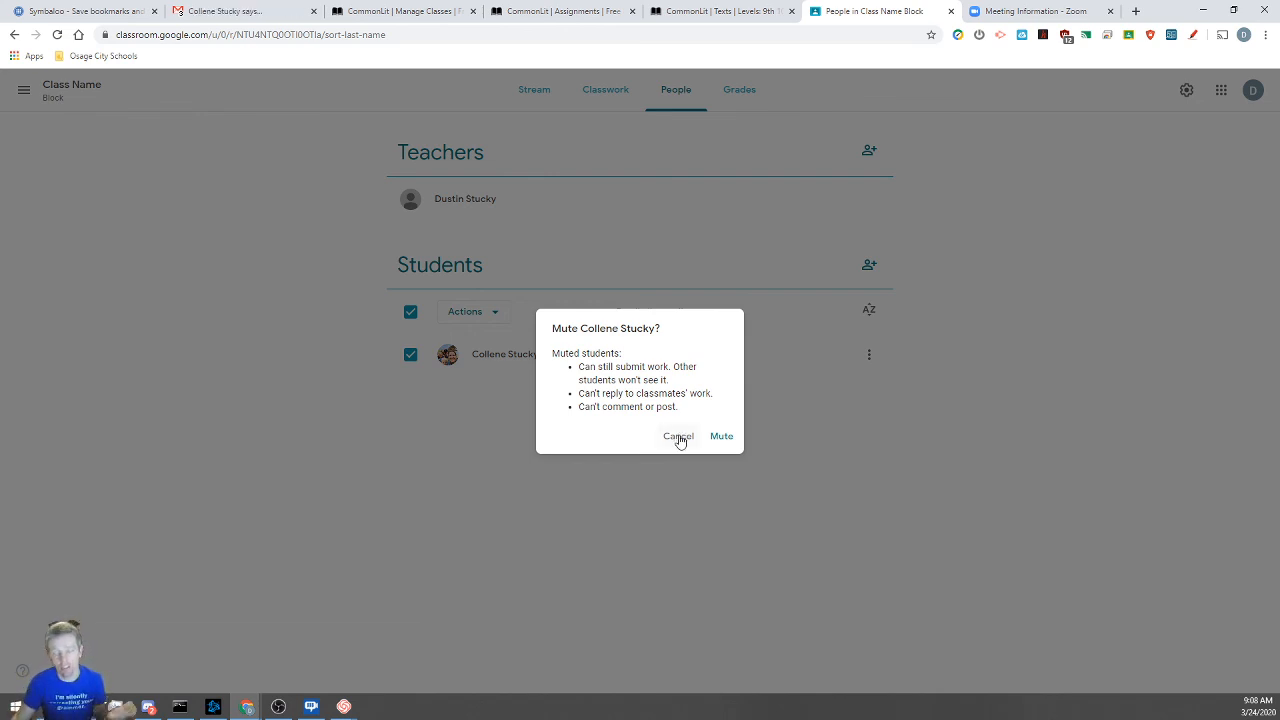
pyautogui.click(679, 437)
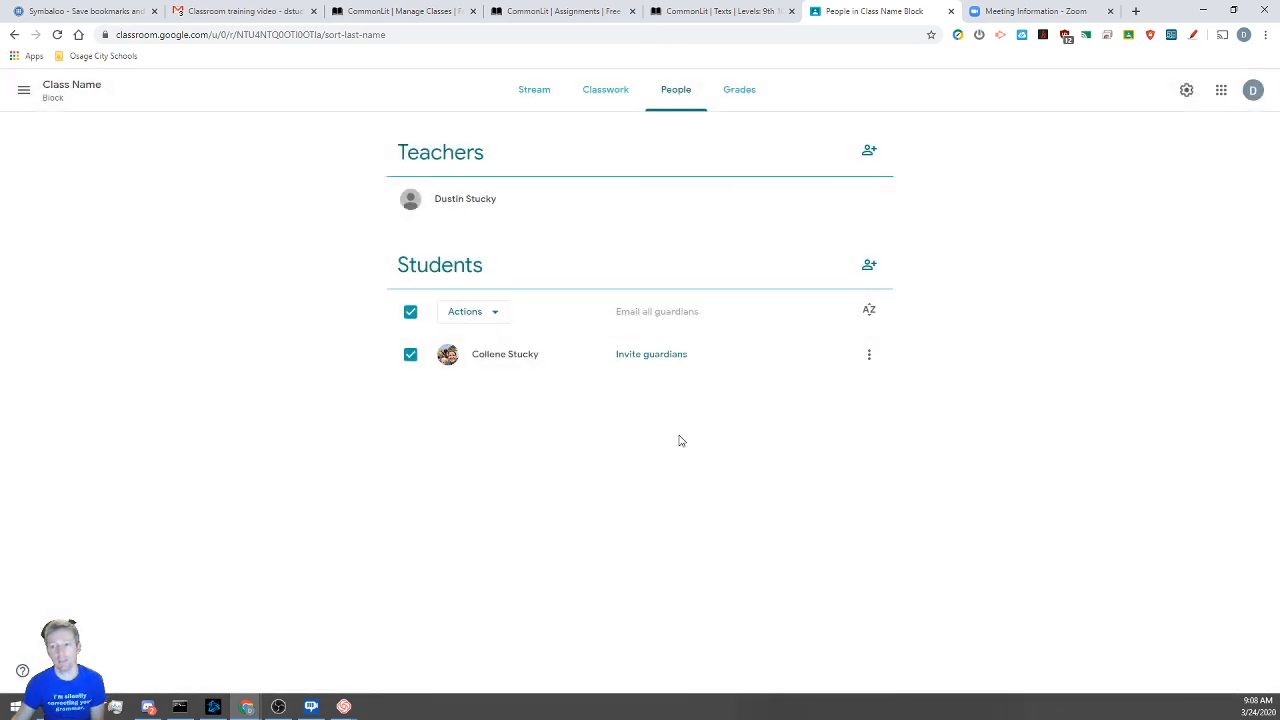